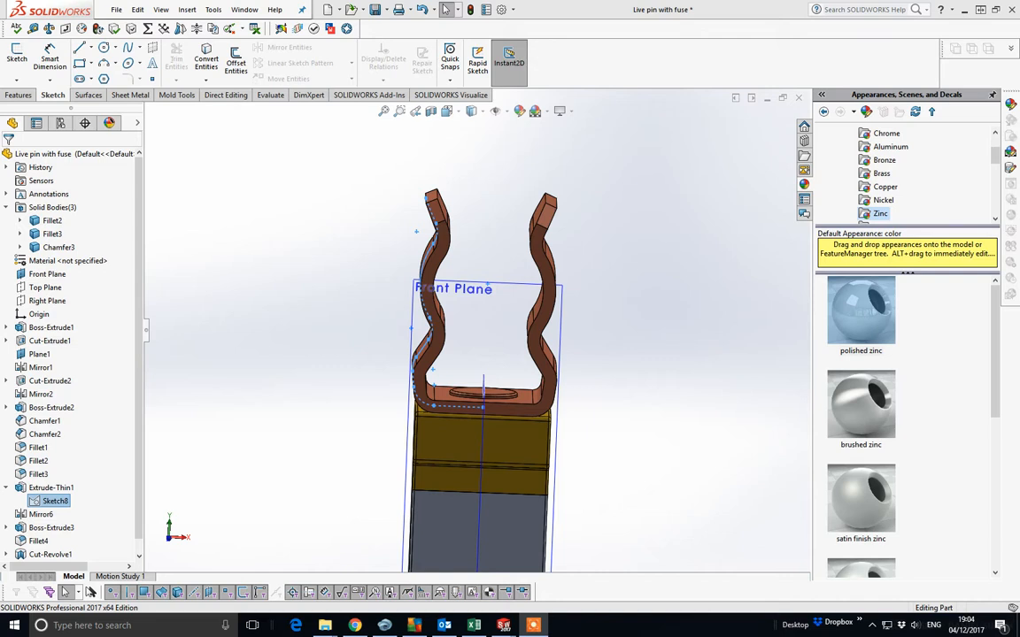
Copy Sketch8, the clip profile sketch under Extrude-Thin1, to the clipboard
{"action": "scroll", "coordinate": [542, 284], "scroll_direction": "up", "scroll_amount": 2}
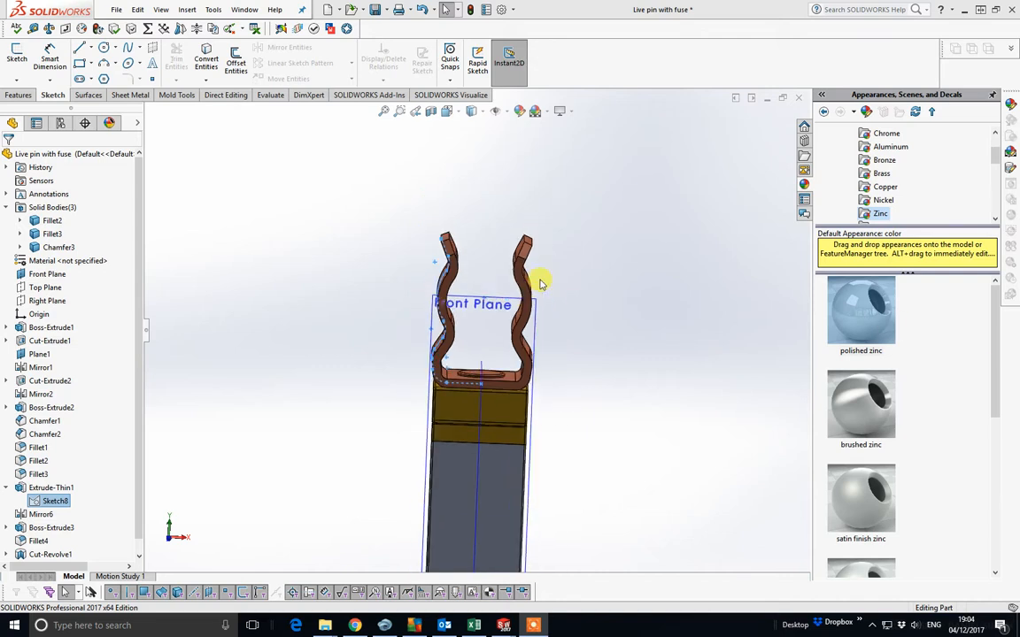
{"action": "middle_click_drag", "start_coordinate": [478, 278], "coordinate": [223, 306]}
{"action": "middle_click_drag", "start_coordinate": [287, 285], "coordinate": [468, 325]}
{"action": "mouse_move", "coordinate": [382, 391]}
{"action": "middle_mouse_down"}
{"action": "mouse_move", "coordinate": [398, 364]}
{"action": "mouse_move", "coordinate": [410, 379]}
{"action": "middle_mouse_up"}
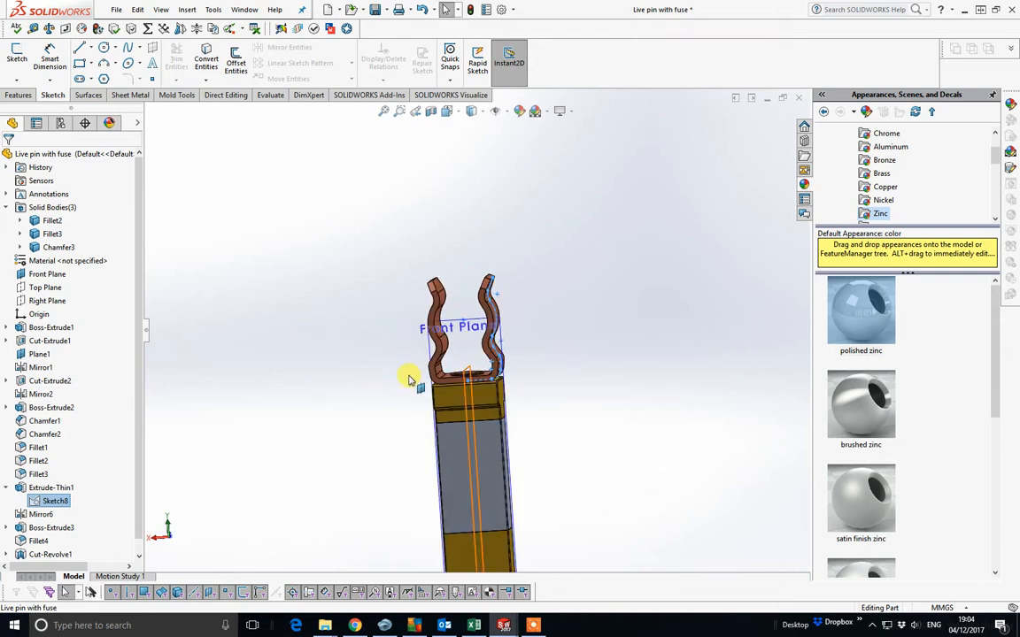
{"action": "left_click", "coordinate": [55, 501]}
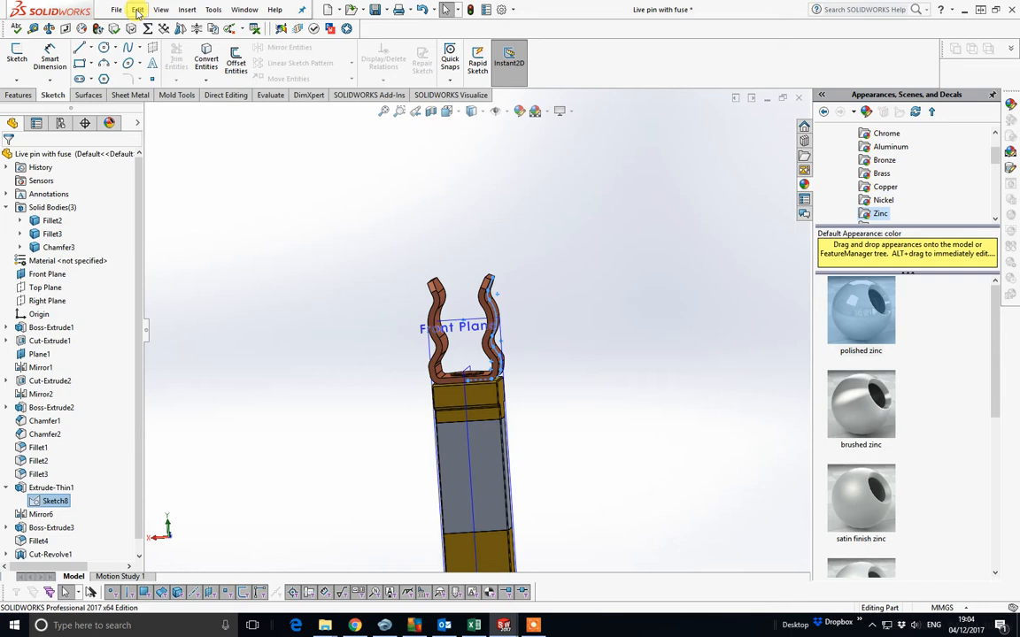
{"action": "left_click", "coordinate": [138, 10]}
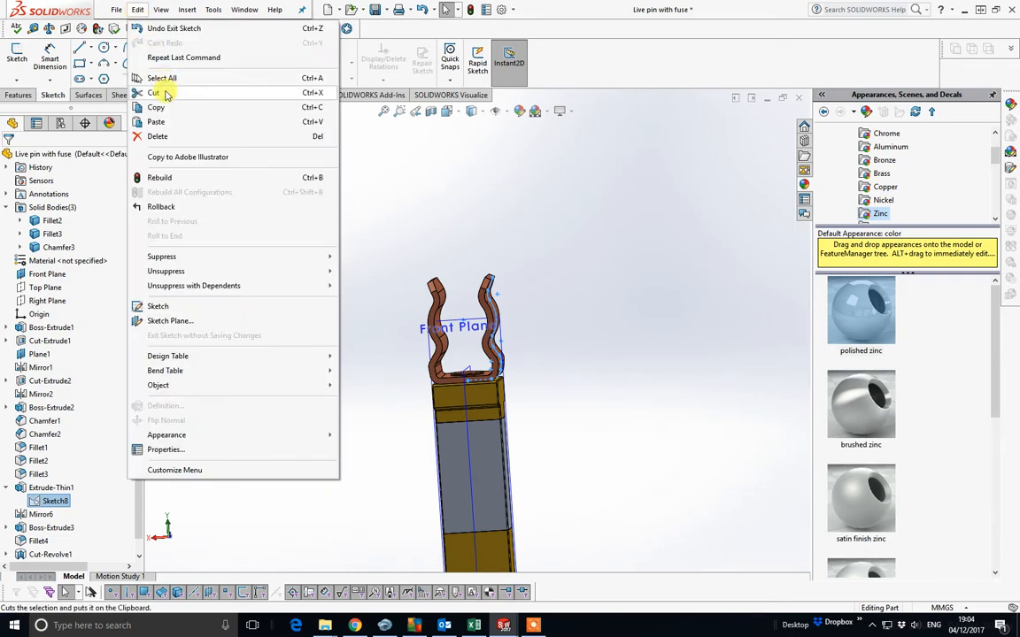
{"action": "left_click", "coordinate": [143, 107]}
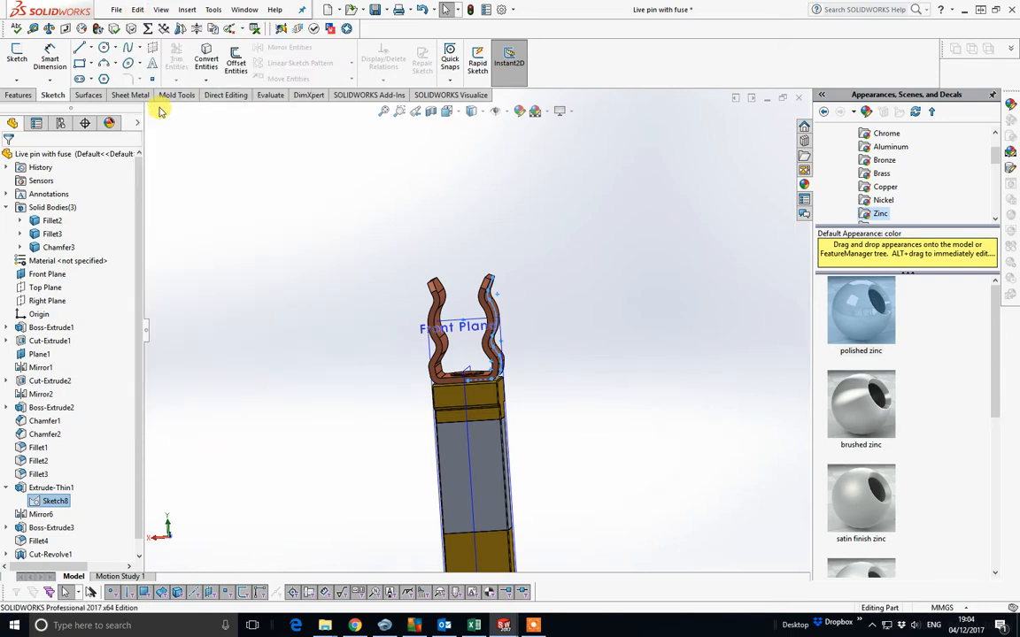
Create a new part document and start a sketch on the Front Plane
{"action": "left_click", "coordinate": [116, 9]}
{"action": "left_click", "coordinate": [135, 29]}
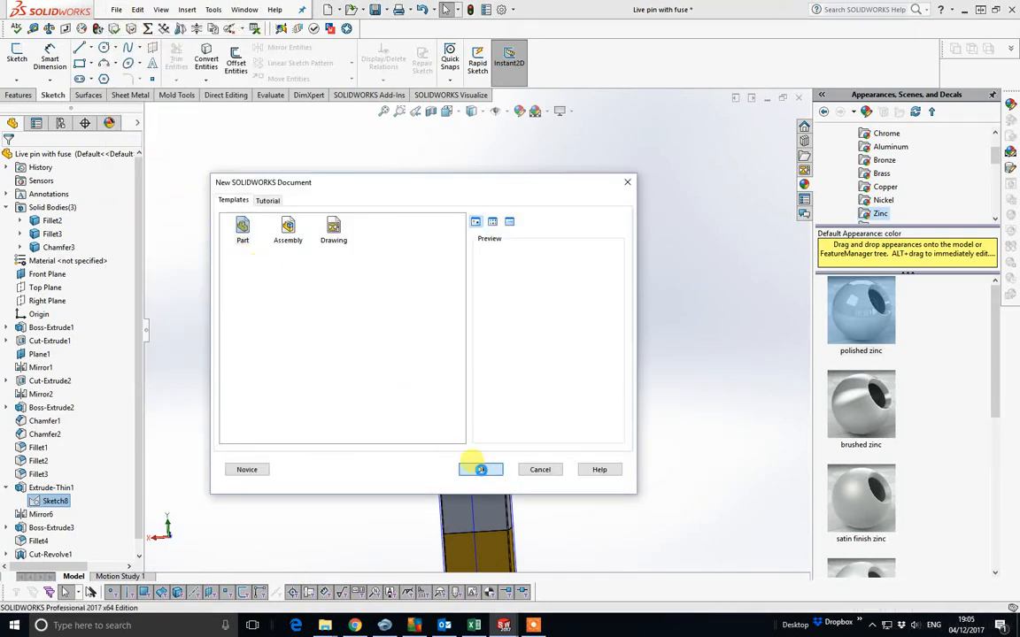
{"action": "left_click", "coordinate": [480, 470]}
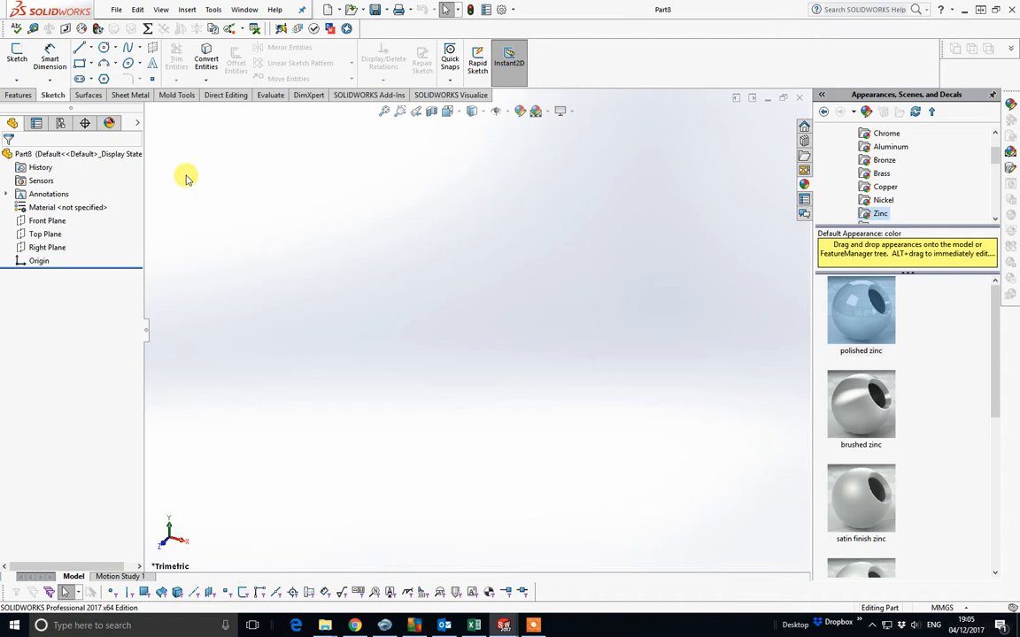
{"action": "left_click", "coordinate": [19, 78]}
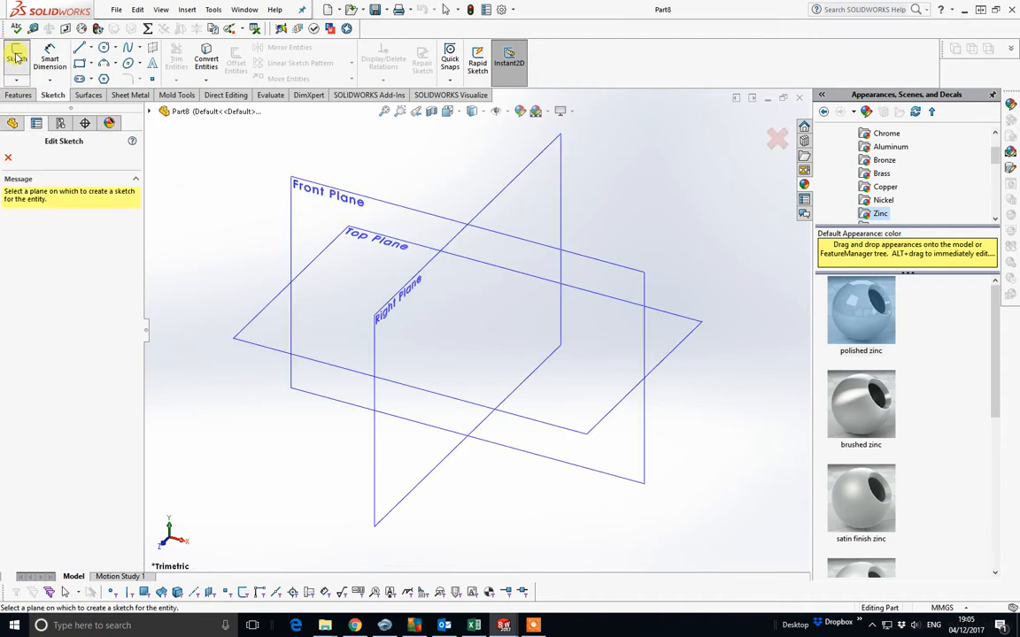
{"action": "left_click", "coordinate": [364, 194]}
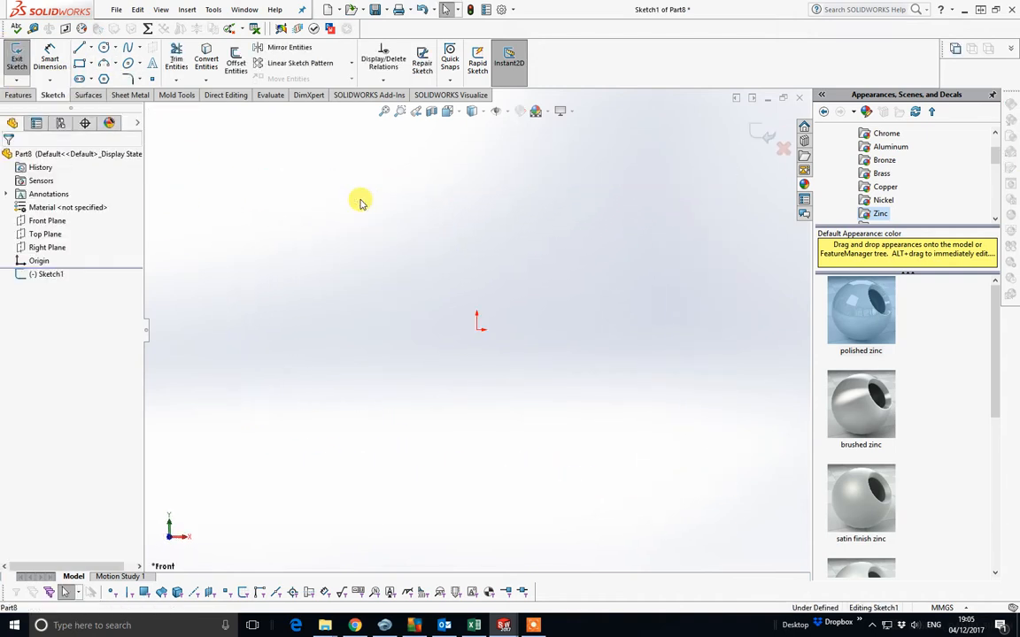
Paste the copied clip profile into the Front Plane sketch and exit the sketch
{"action": "left_click", "coordinate": [139, 10]}
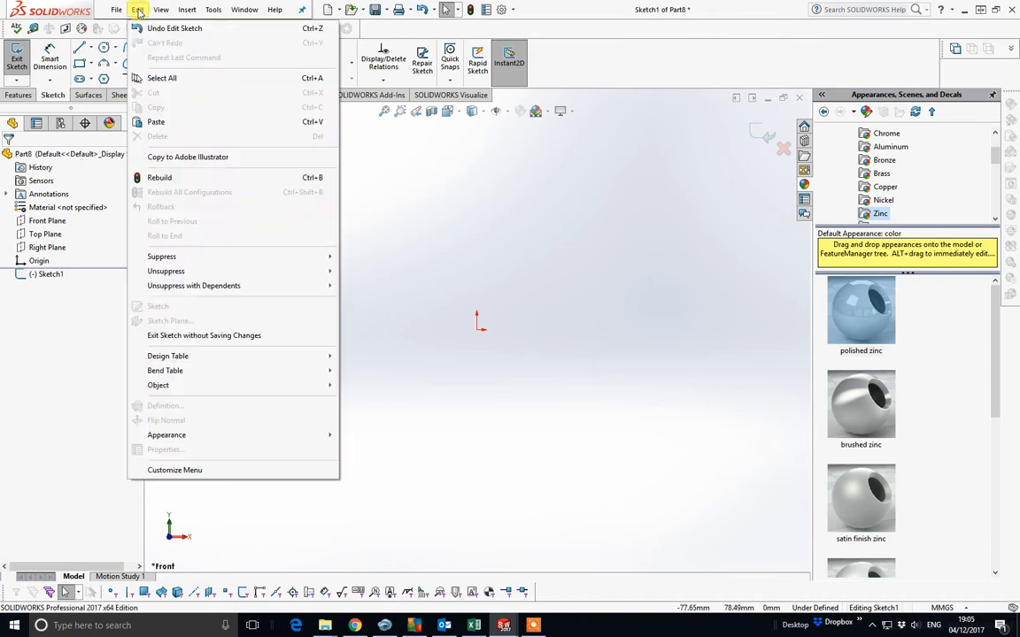
{"action": "left_click", "coordinate": [173, 122]}
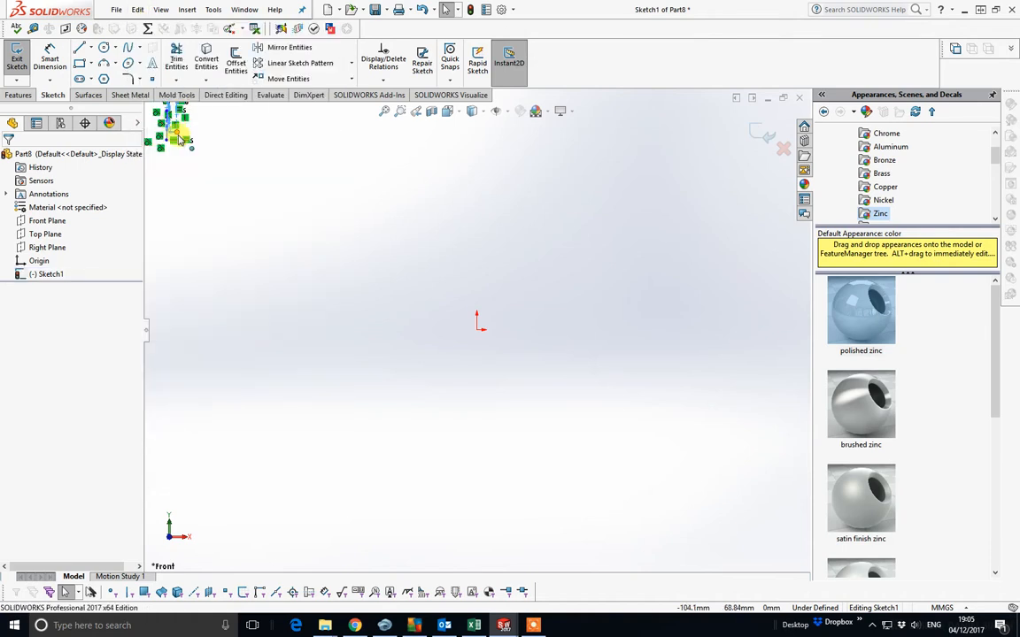
{"action": "mouse_move", "coordinate": [468, 215]}
{"action": "left_mouse_down"}
{"action": "mouse_move", "coordinate": [485, 220]}
{"action": "mouse_move", "coordinate": [510, 267]}
{"action": "mouse_move", "coordinate": [510, 330]}
{"action": "mouse_move", "coordinate": [480, 312]}
{"action": "mouse_move", "coordinate": [419, 336]}
{"action": "left_mouse_up"}
{"action": "scroll", "coordinate": [416, 330], "scroll_direction": "down", "scroll_amount": 4}
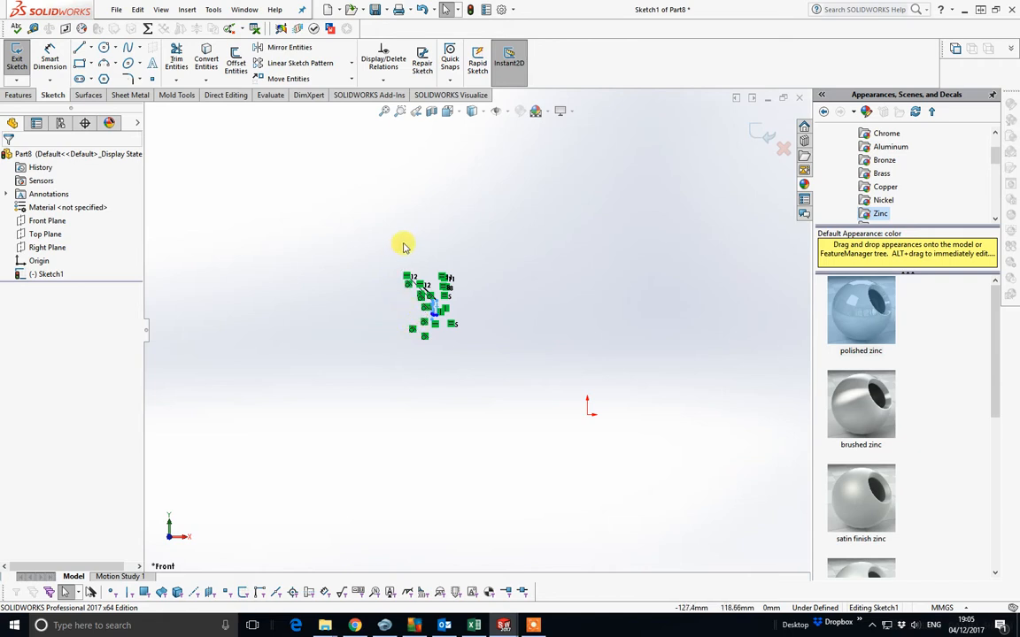
{"action": "left_click", "coordinate": [767, 135]}
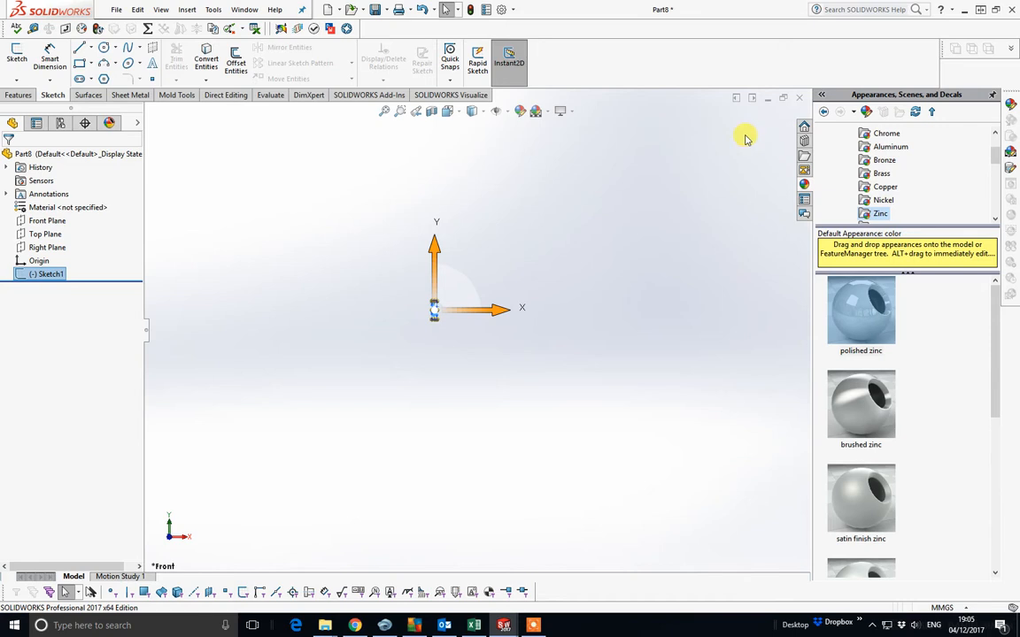
{"action": "scroll", "coordinate": [431, 320], "scroll_direction": "down", "scroll_amount": 12}
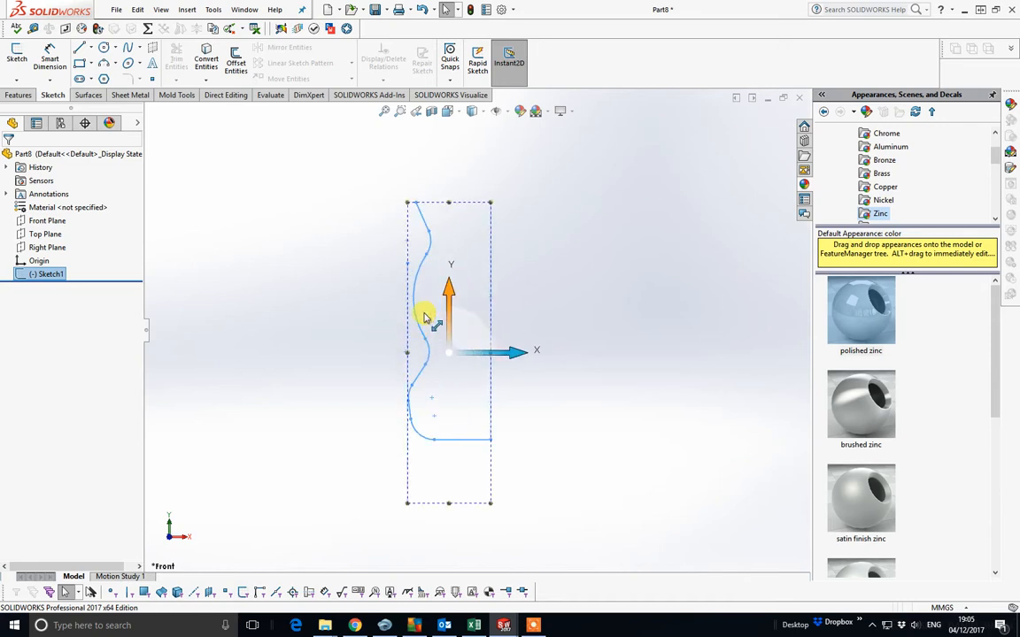
{"action": "scroll", "coordinate": [416, 302], "scroll_direction": "up", "scroll_amount": 10}
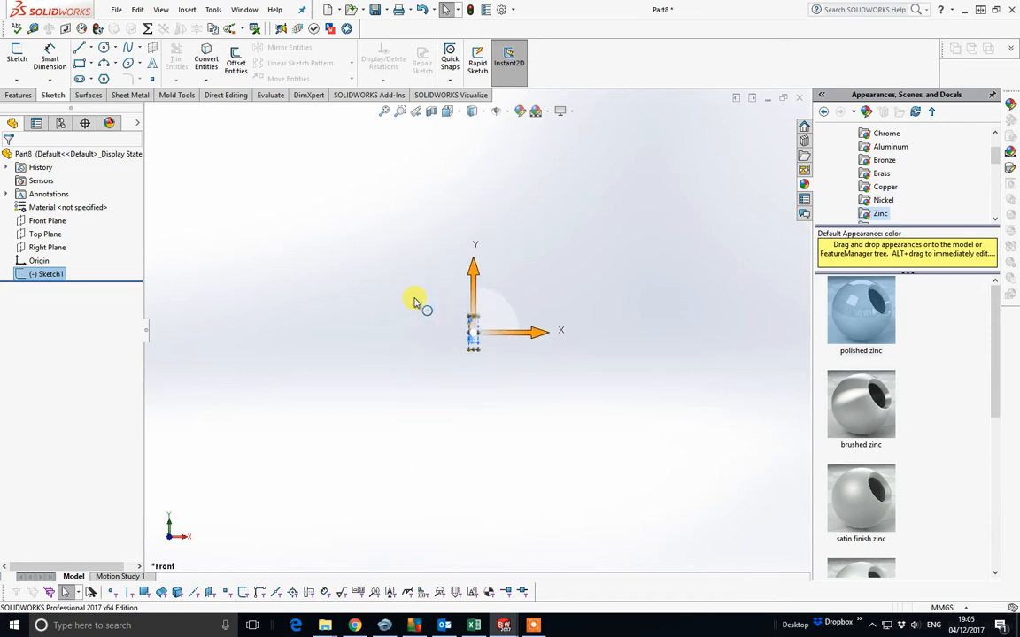
Reopen the sketch and move all profile entities, keeping relations, from the base line's inner endpoint to the origin
{"action": "right_click", "coordinate": [45, 278]}
{"action": "left_click", "coordinate": [68, 237]}
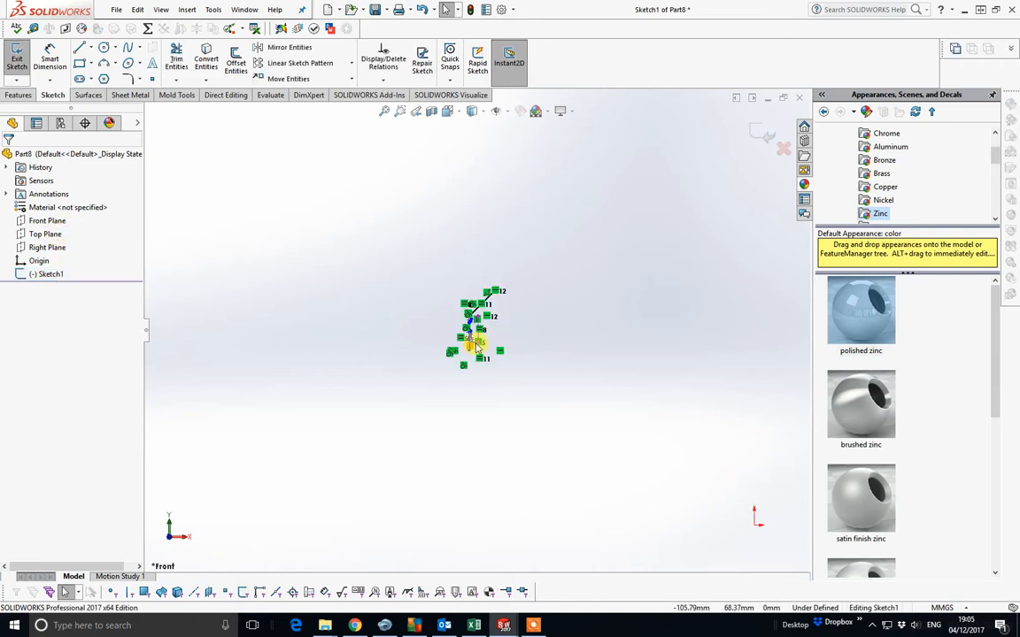
{"action": "left_click", "coordinate": [282, 79]}
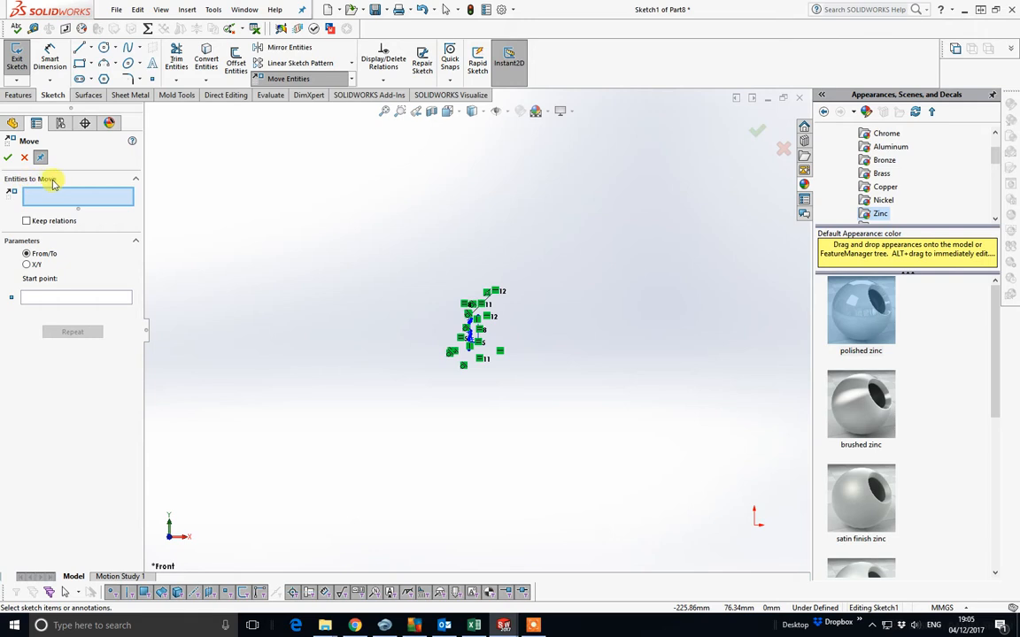
{"action": "mouse_move", "coordinate": [558, 405]}
{"action": "left_mouse_down"}
{"action": "mouse_move", "coordinate": [395, 291]}
{"action": "mouse_move", "coordinate": [382, 270]}
{"action": "left_mouse_up"}
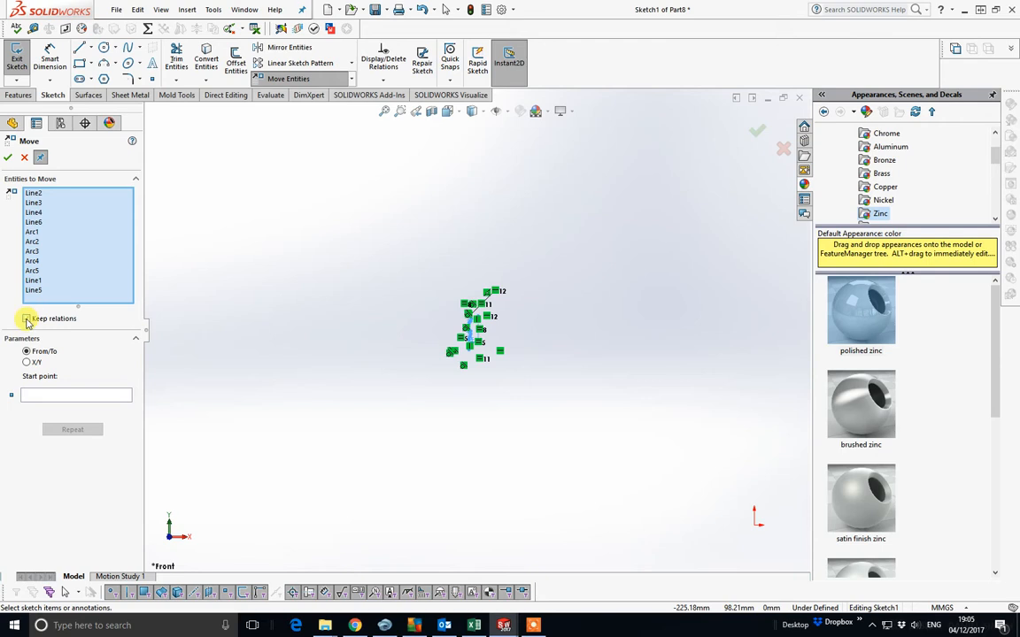
{"action": "left_click", "coordinate": [38, 396]}
{"action": "scroll", "coordinate": [519, 359], "scroll_direction": "down", "scroll_amount": 6}
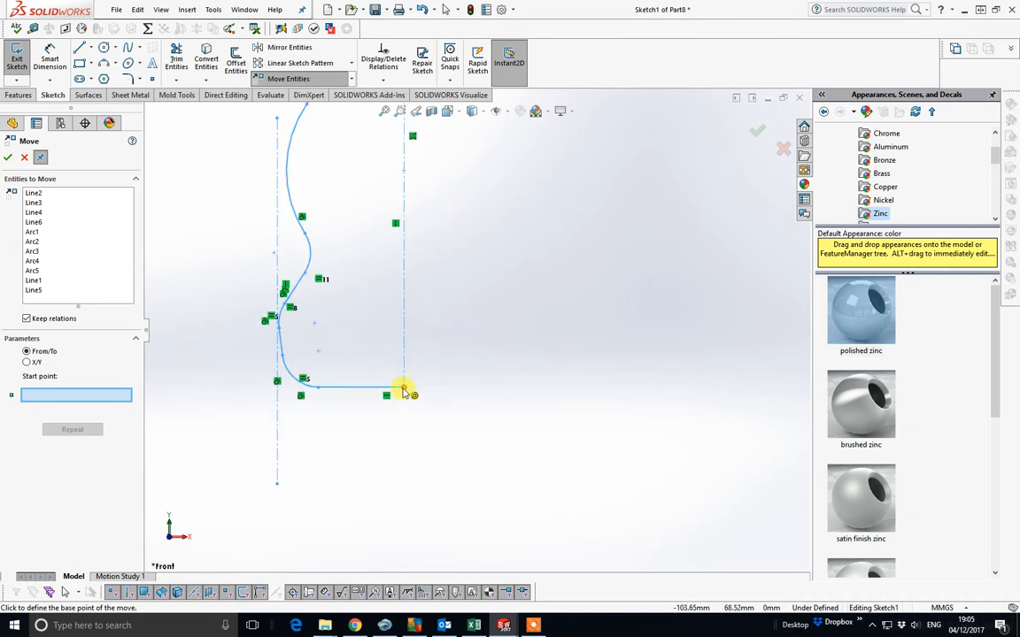
{"action": "left_click", "coordinate": [403, 391]}
{"action": "scroll", "coordinate": [434, 413], "scroll_direction": "up", "scroll_amount": 5}
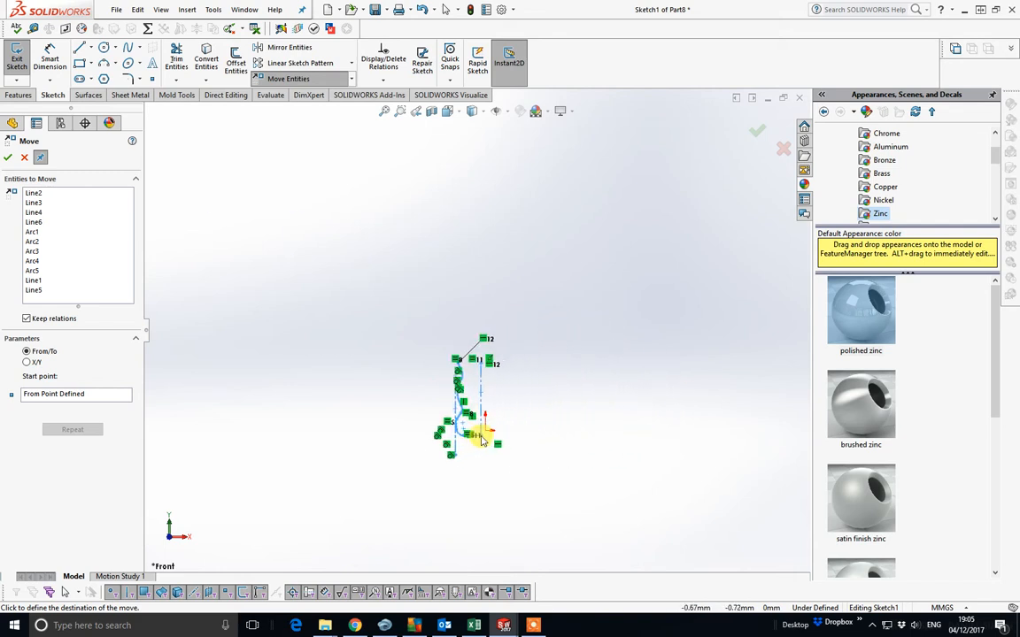
{"action": "left_click", "coordinate": [485, 433]}
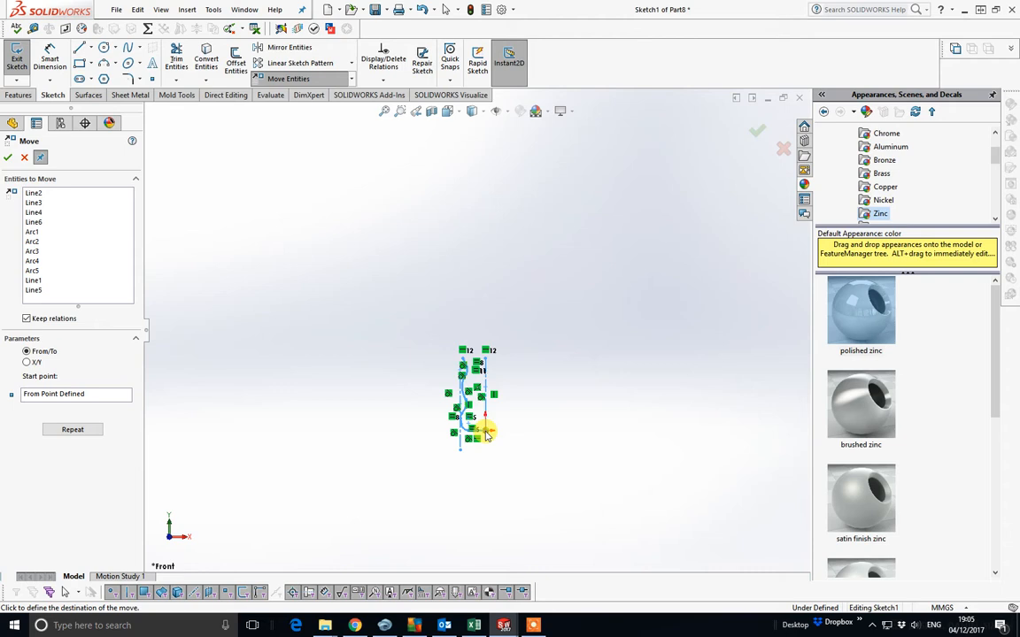
{"action": "left_click", "coordinate": [485, 432]}
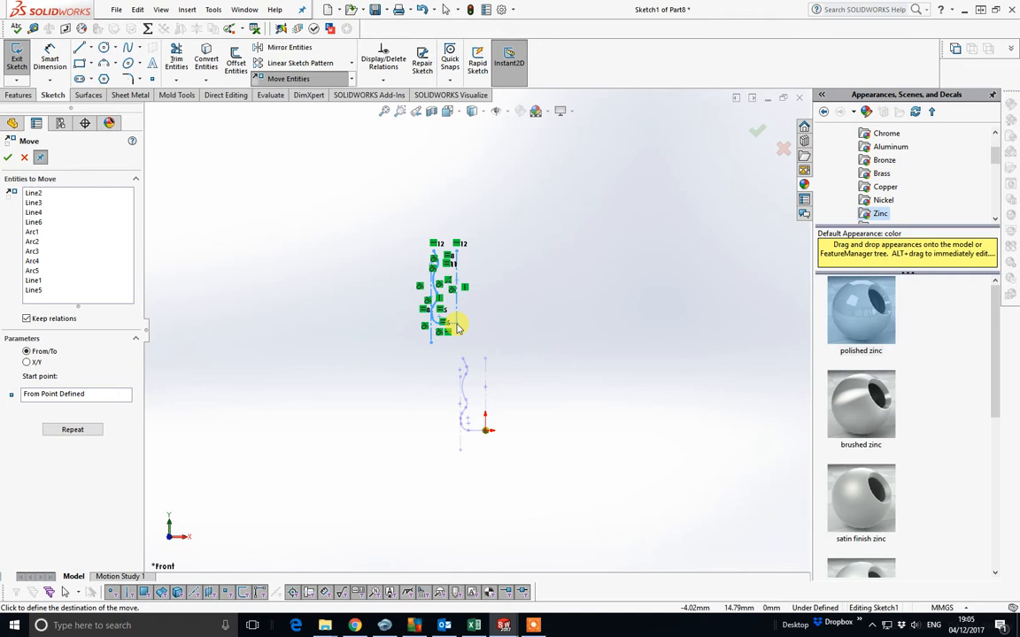
{"action": "key", "text": "Escape"}
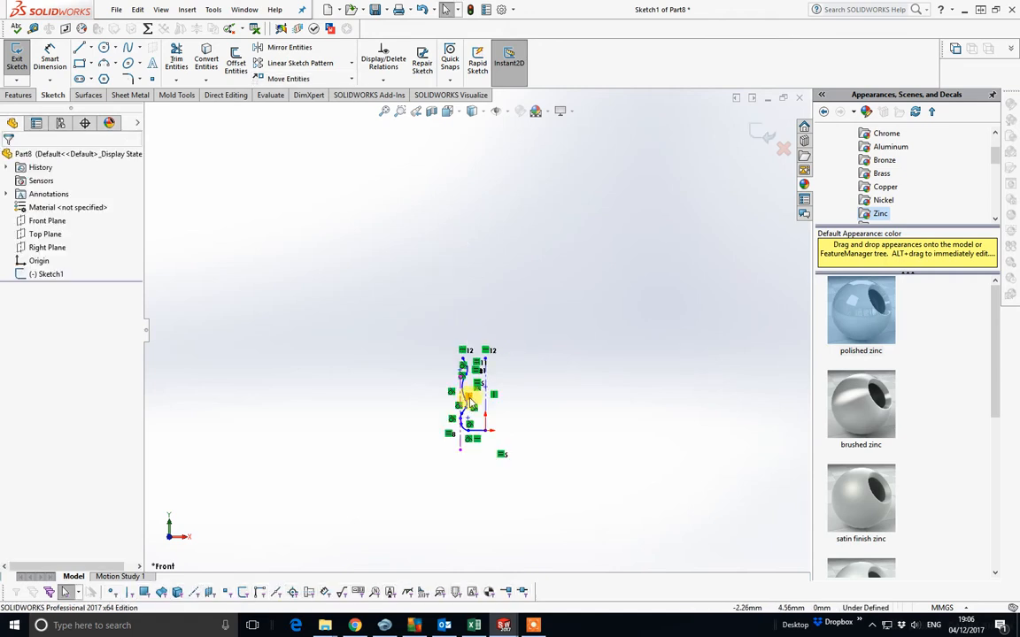
Pull the base line's inner endpoint off the origin and add a coincident relation between that point and the origin
{"action": "scroll", "coordinate": [471, 403], "scroll_direction": "down", "scroll_amount": 5}
{"action": "scroll", "coordinate": [530, 427], "scroll_direction": "down", "scroll_amount": 3}
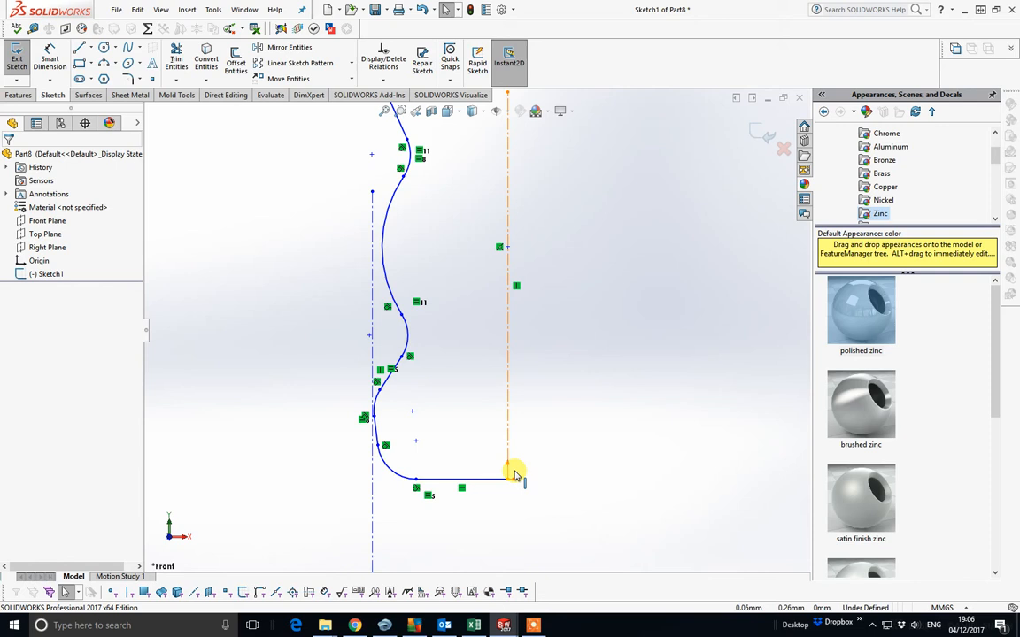
{"action": "mouse_move", "coordinate": [508, 479]}
{"action": "left_mouse_down"}
{"action": "mouse_move", "coordinate": [485, 481]}
{"action": "mouse_move", "coordinate": [472, 459]}
{"action": "left_mouse_up"}
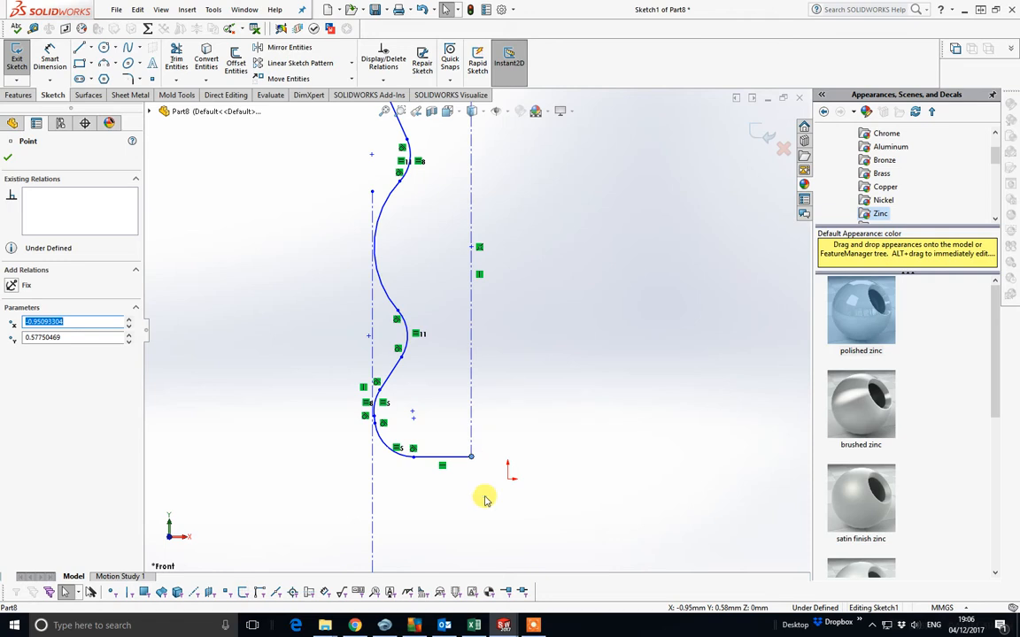
{"action": "left_click", "coordinate": [509, 483], "text": "ctrl"}
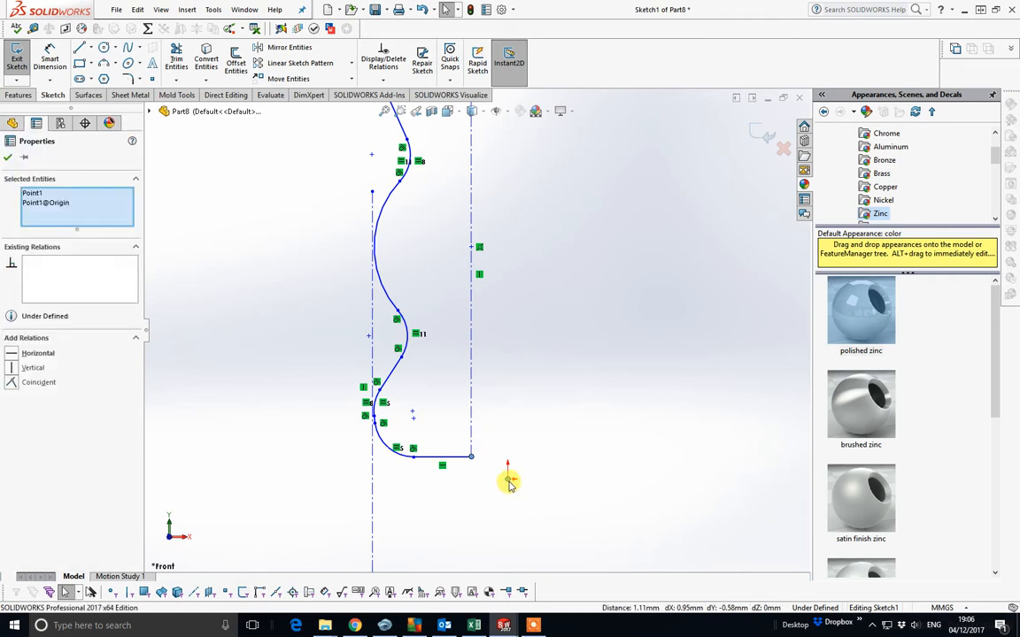
{"action": "left_click", "coordinate": [582, 431]}
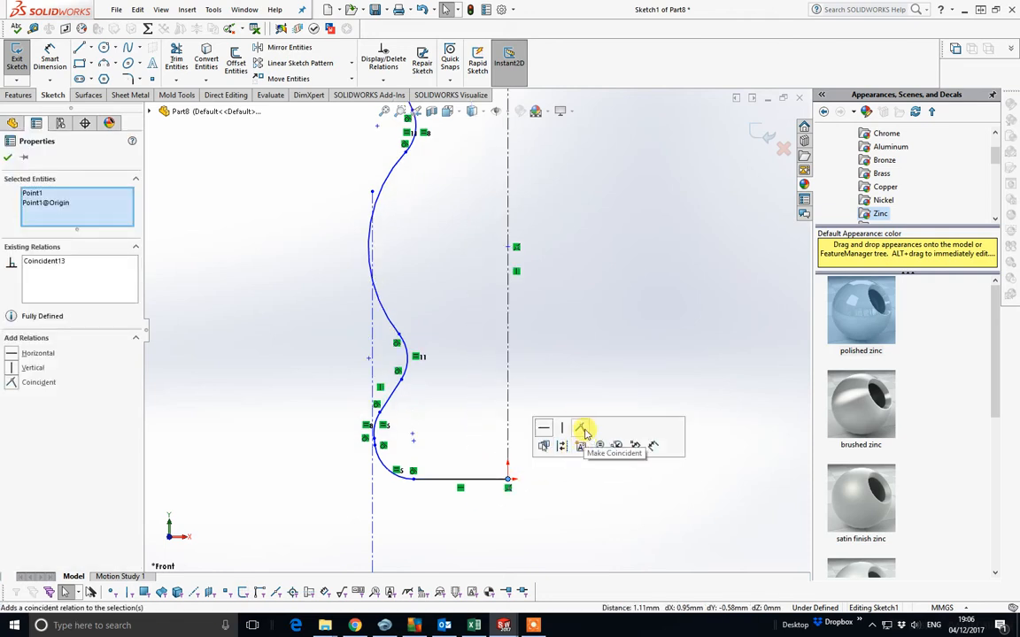
Draw a horizontal centerline about 8 mm long through the upper end of the clip profile, crossing the vertical centerline
{"action": "scroll", "coordinate": [459, 400], "scroll_direction": "up", "scroll_amount": 2}
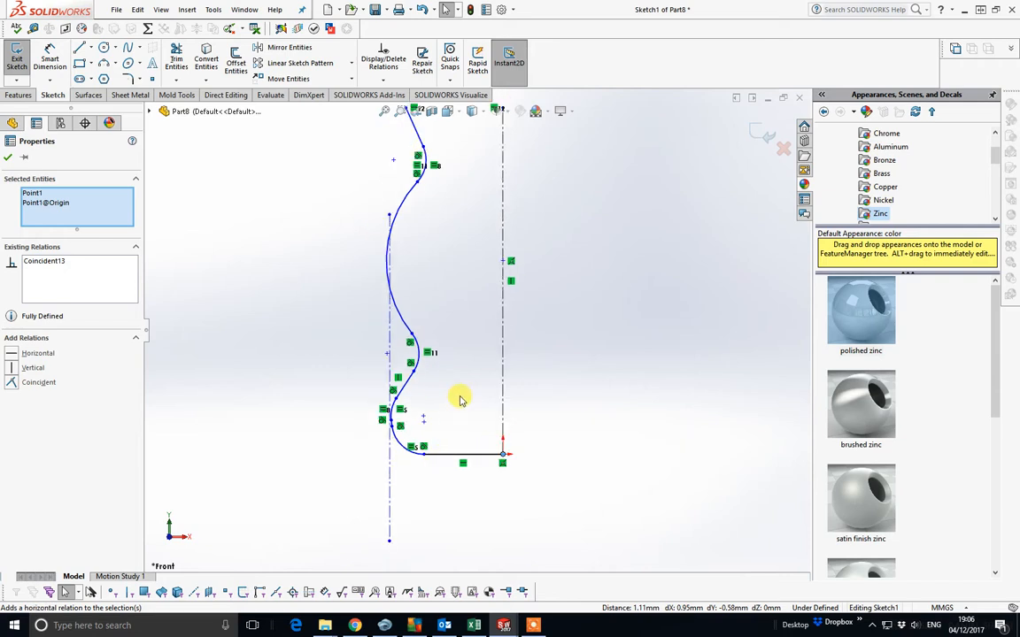
{"action": "scroll", "coordinate": [457, 390], "scroll_direction": "down", "scroll_amount": 1}
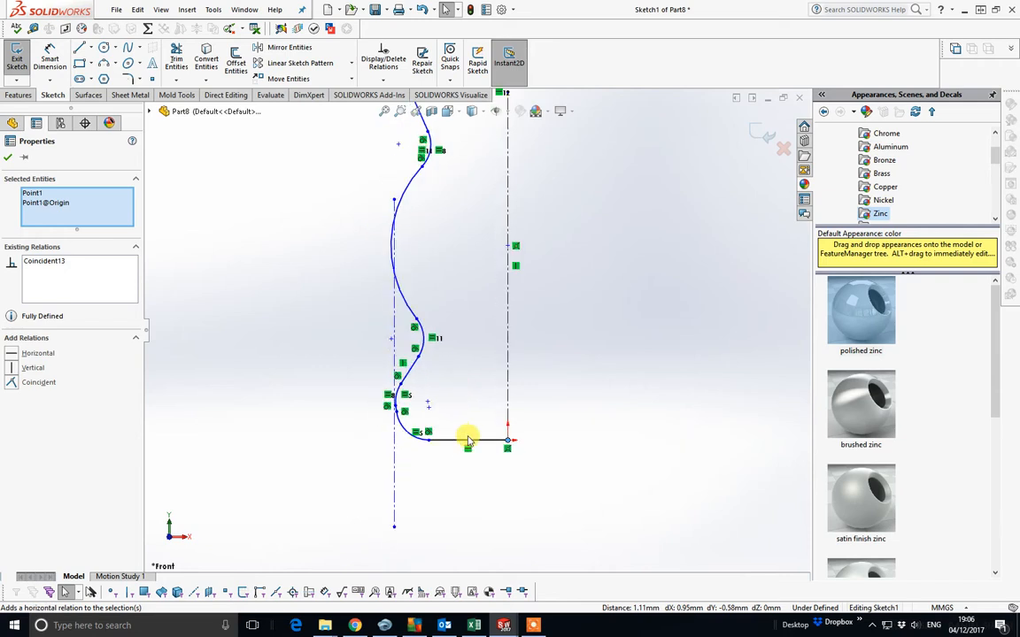
{"action": "scroll", "coordinate": [485, 391], "scroll_direction": "down", "scroll_amount": 1}
{"action": "scroll", "coordinate": [491, 227], "scroll_direction": "up", "scroll_amount": 3}
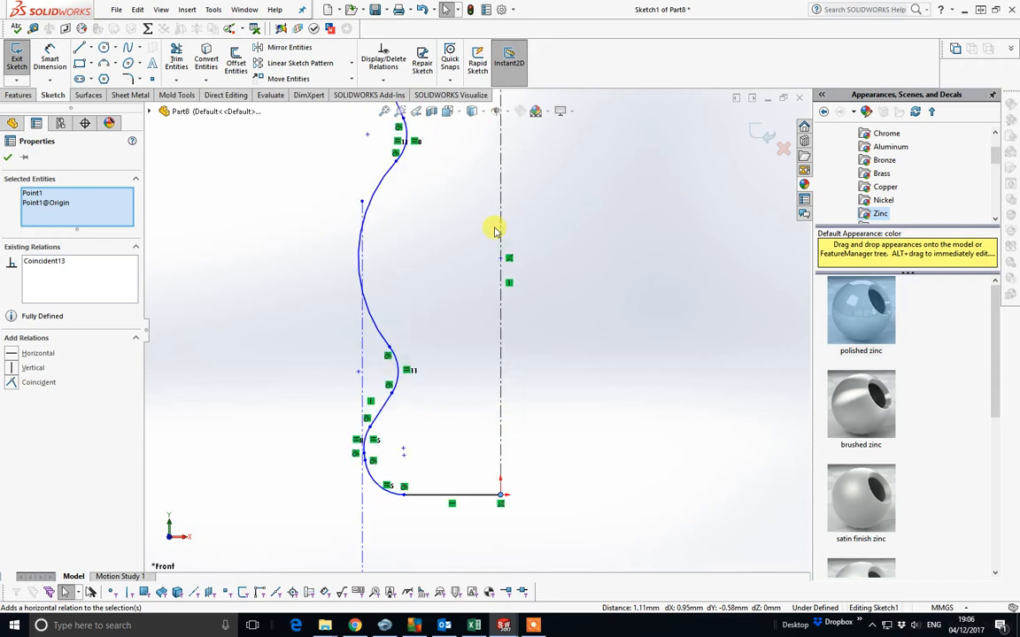
{"action": "scroll", "coordinate": [506, 213], "scroll_direction": "down", "scroll_amount": 1}
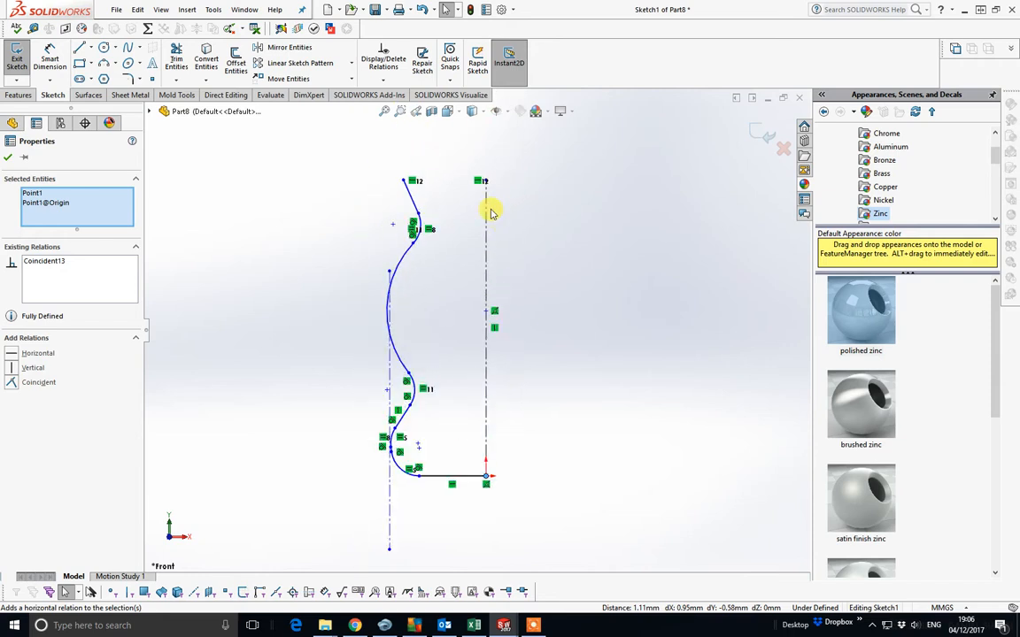
{"action": "left_click", "coordinate": [91, 51]}
{"action": "left_click", "coordinate": [106, 76]}
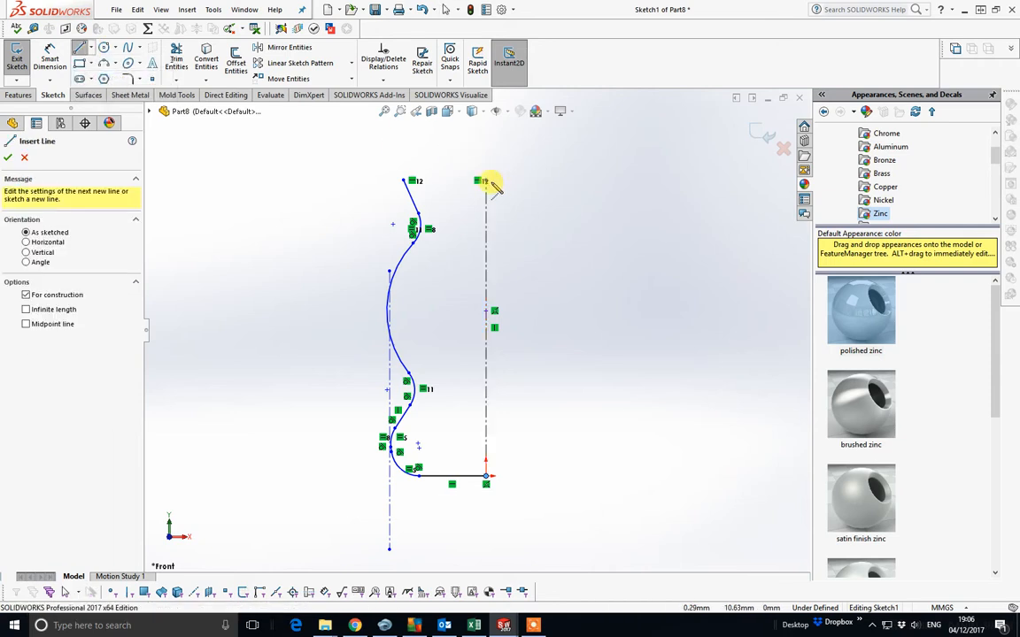
{"action": "left_click", "coordinate": [556, 182]}
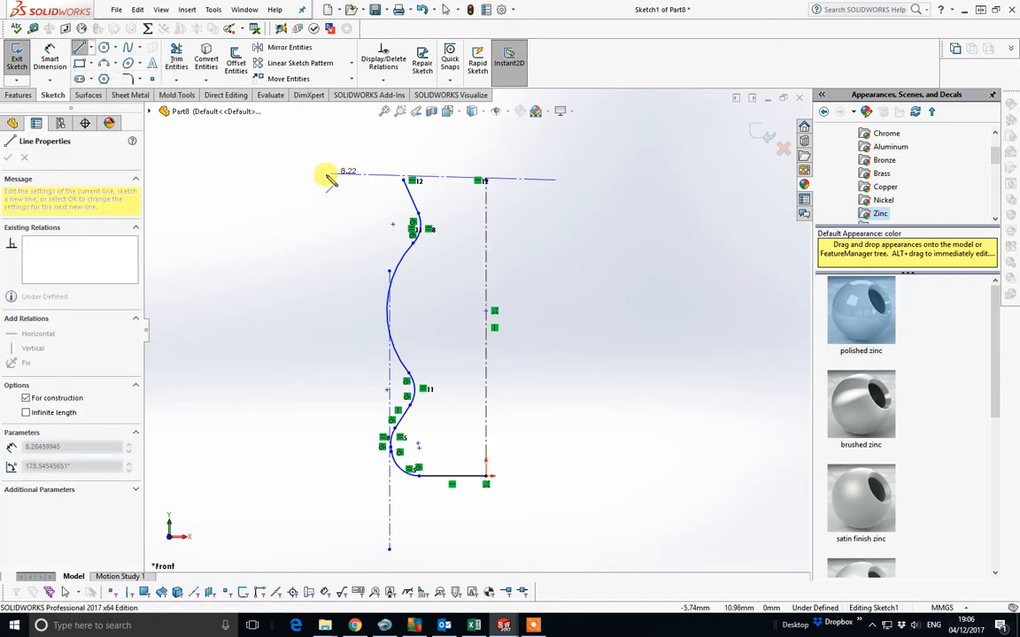
{"action": "left_click", "coordinate": [326, 182]}
{"action": "right_click", "coordinate": [329, 185]}
{"action": "left_click", "coordinate": [351, 189]}
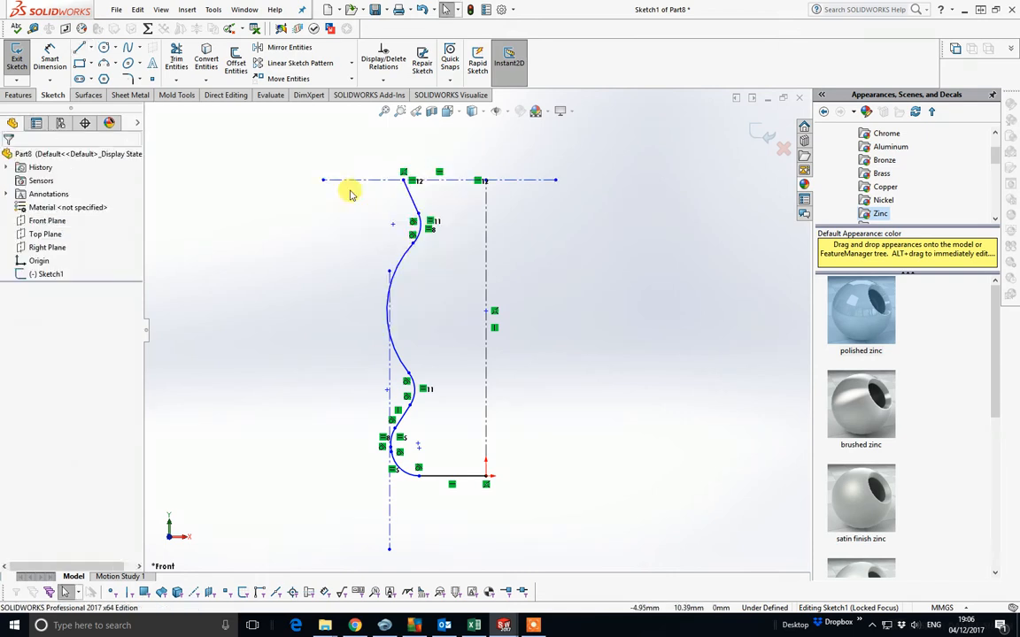
Dimension the height from the base line to the horizontal centerline at the profile's upper end as 10 mm
{"action": "left_click", "coordinate": [50, 58]}
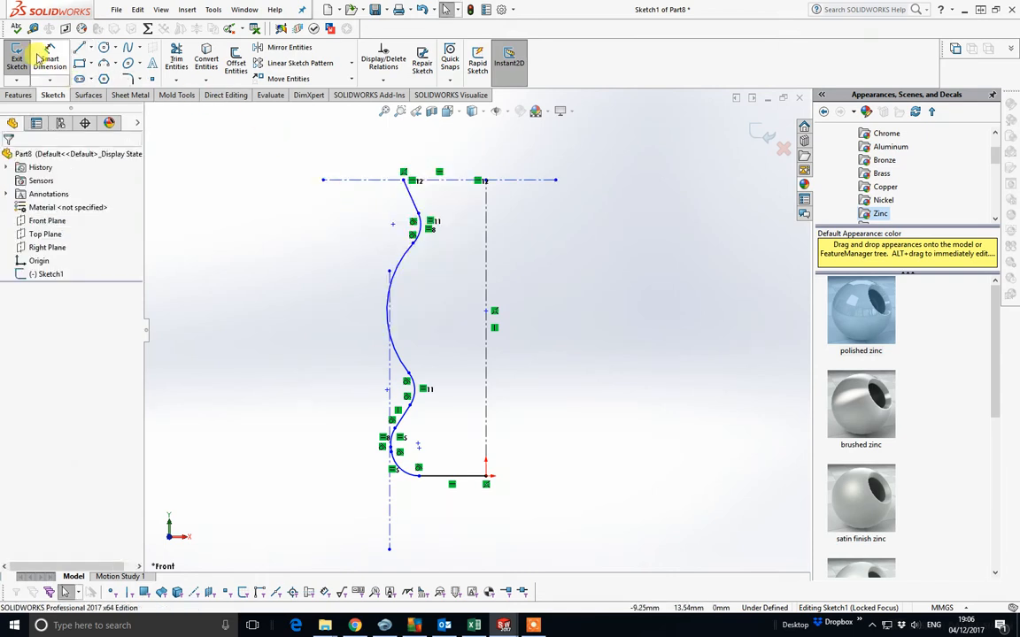
{"action": "left_click", "coordinate": [467, 476]}
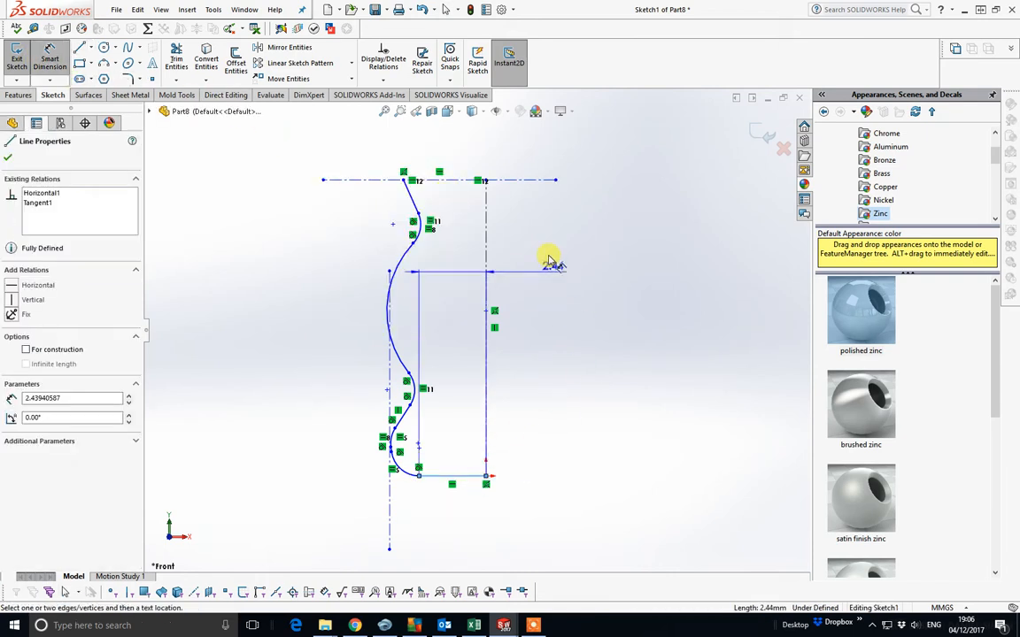
{"action": "left_click", "coordinate": [540, 182]}
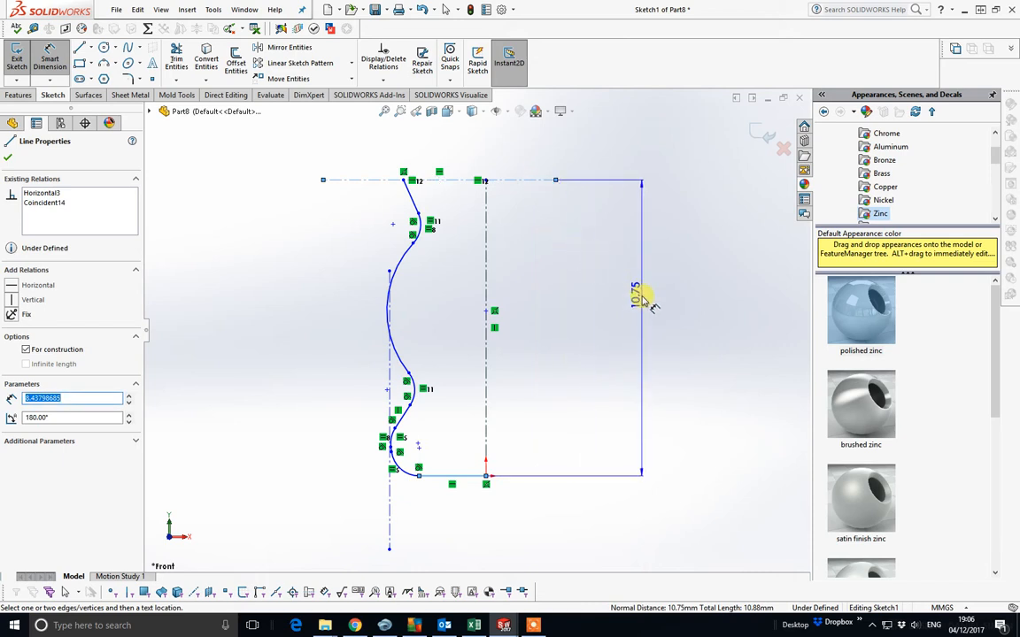
{"action": "left_click", "coordinate": [632, 317]}
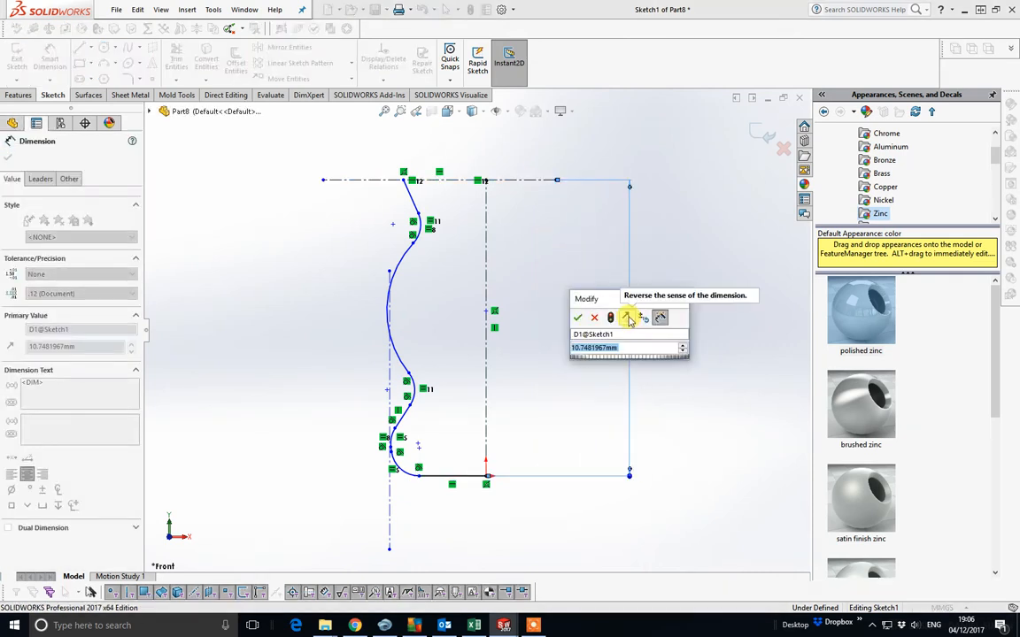
{"action": "type", "text": "10"}
{"action": "key", "text": "Return"}
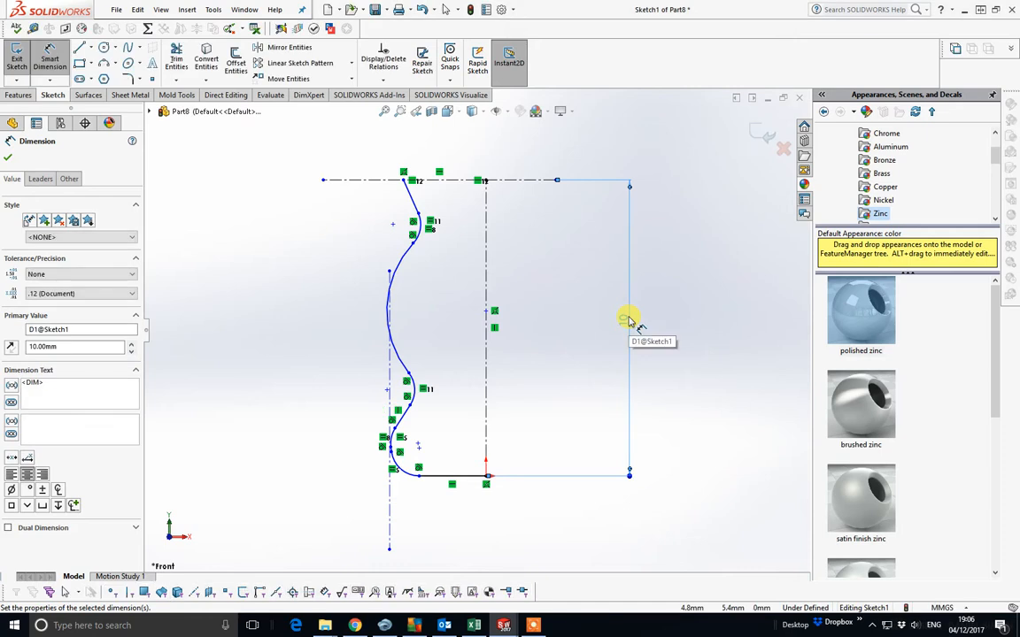
Dimension the radius of the large middle arc of the clip profile and set it to 3.25 mm
{"action": "left_click", "coordinate": [397, 269]}
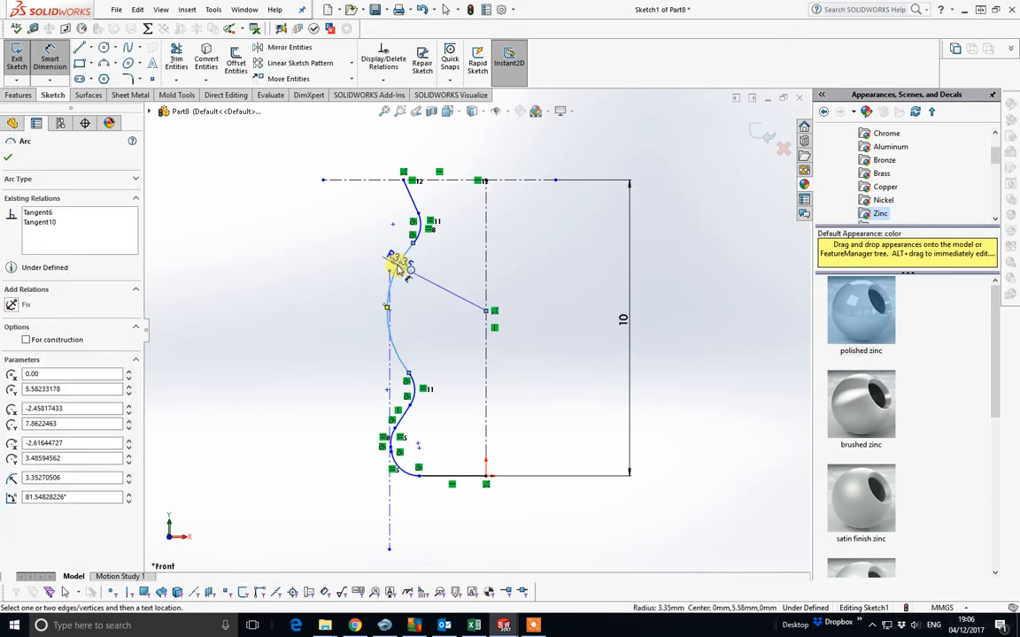
{"action": "left_click", "coordinate": [333, 252]}
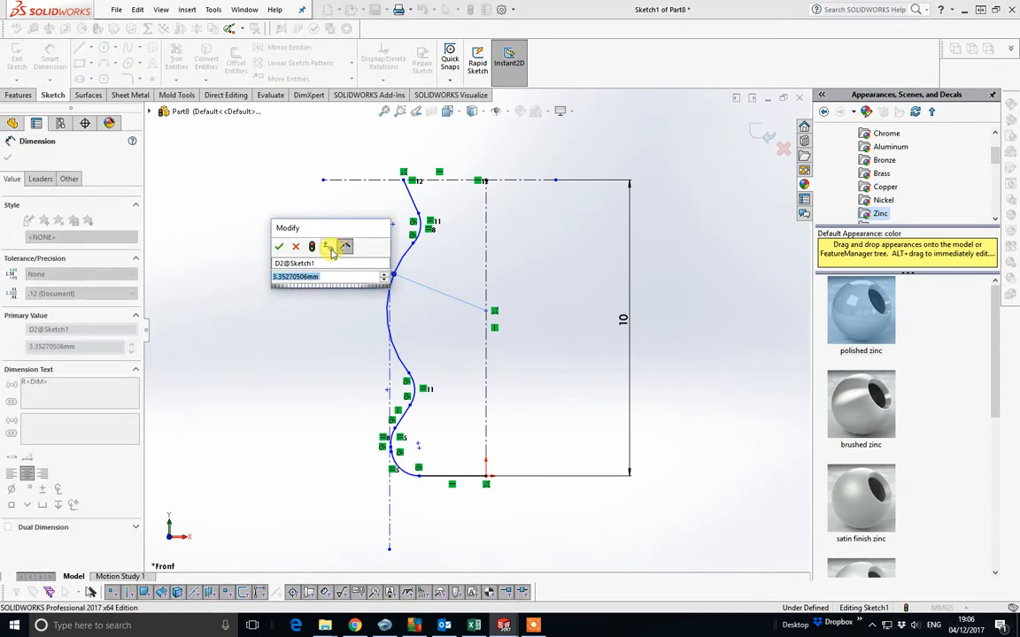
{"action": "left_click", "coordinate": [280, 250]}
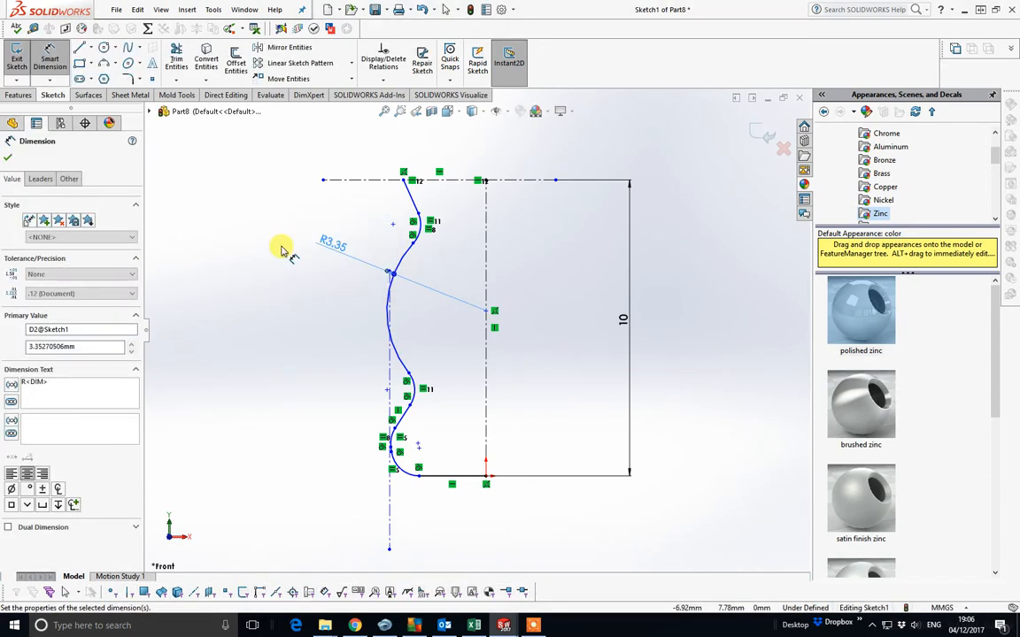
{"action": "left_click", "coordinate": [322, 246]}
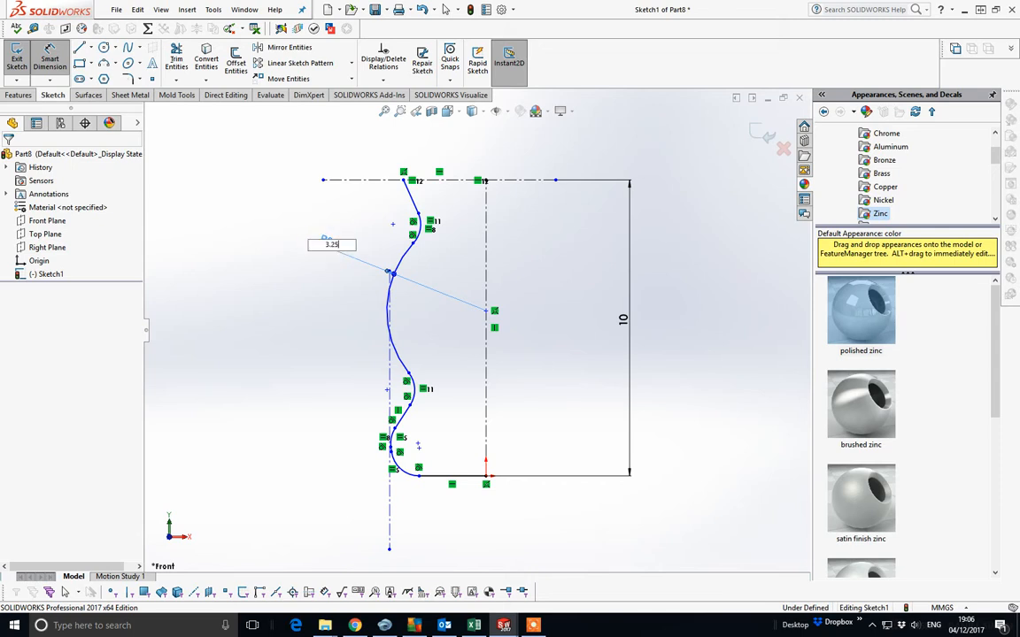
{"action": "type", "text": "3.25"}
{"action": "left_click", "coordinate": [315, 246]}
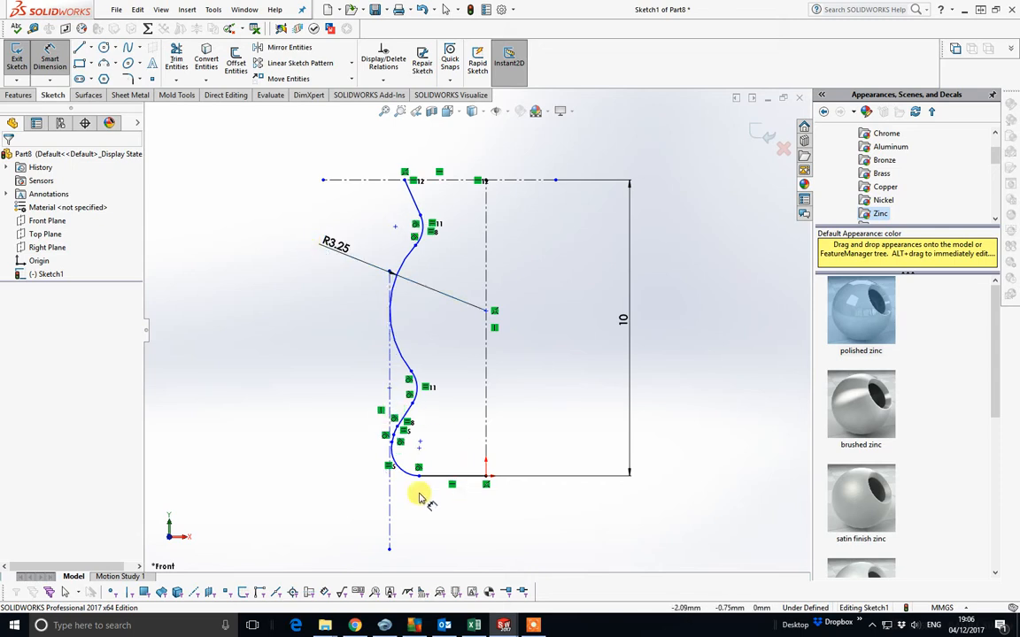
Dimension the height of the large middle arc's centre above the base line as 6 mm
{"action": "scroll", "coordinate": [418, 485], "scroll_direction": "down", "scroll_amount": 3}
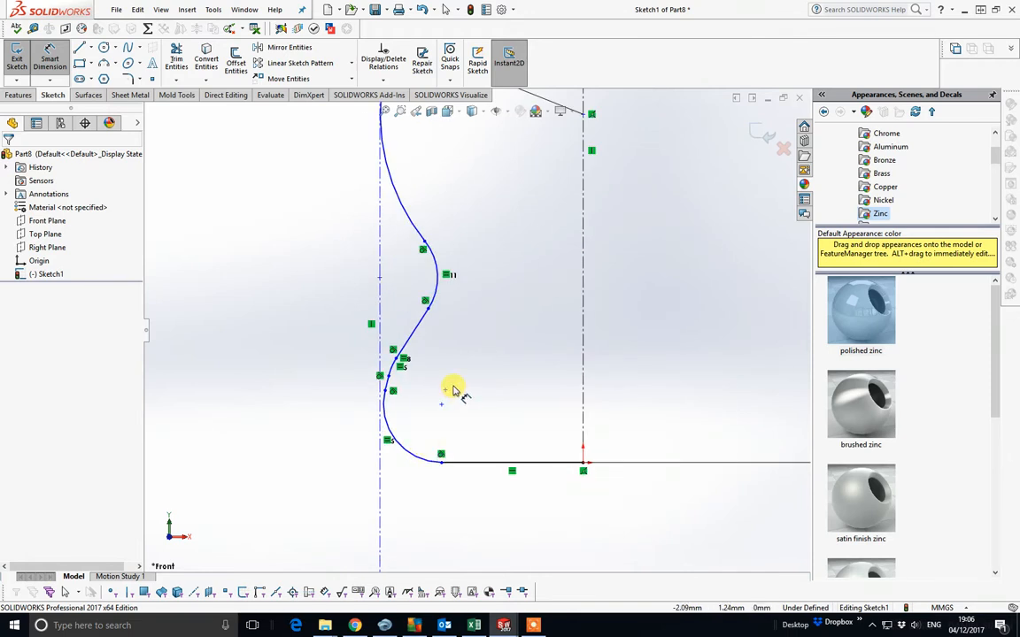
{"action": "scroll", "coordinate": [467, 356], "scroll_direction": "up", "scroll_amount": 4}
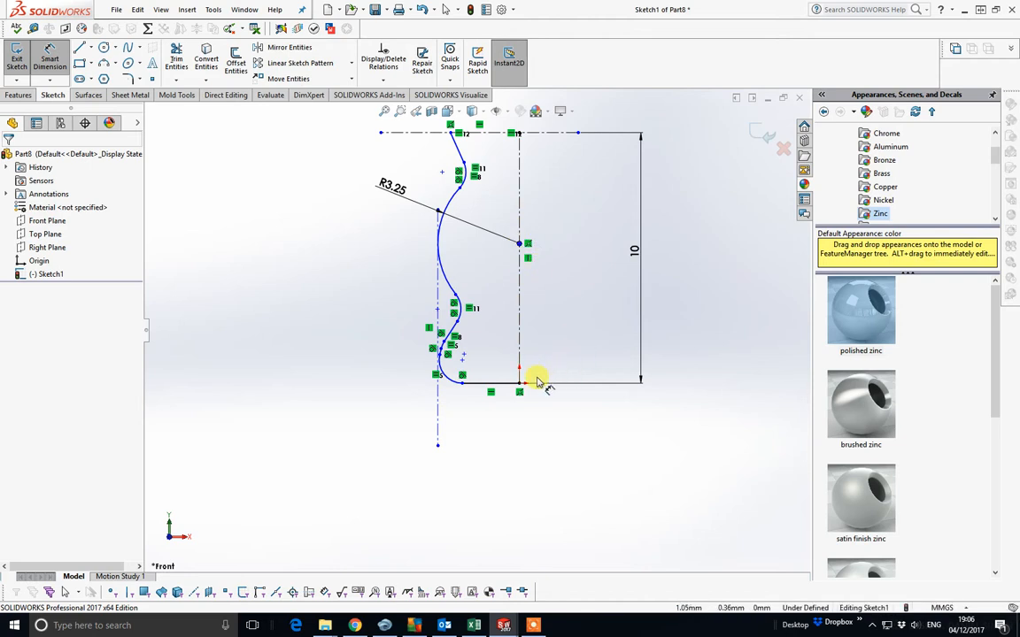
{"action": "left_click", "coordinate": [502, 387]}
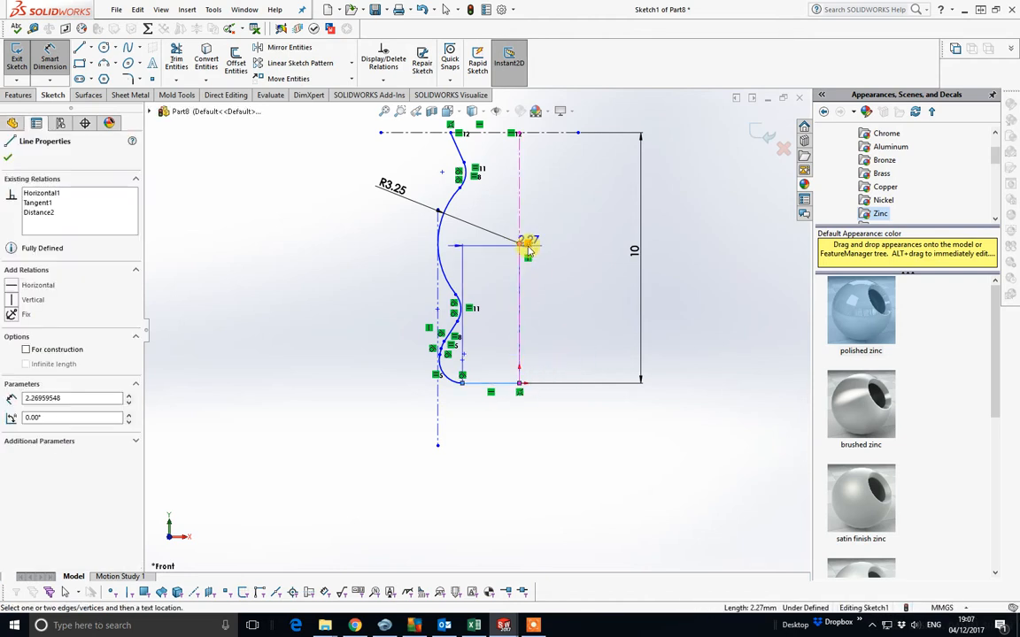
{"action": "left_click", "coordinate": [523, 248]}
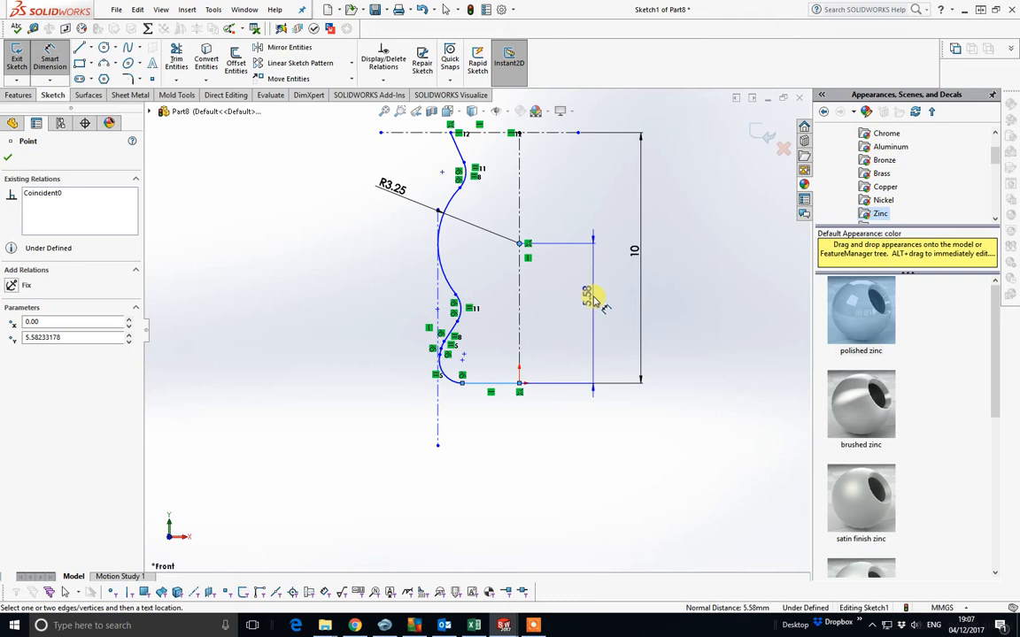
{"action": "left_click", "coordinate": [595, 301]}
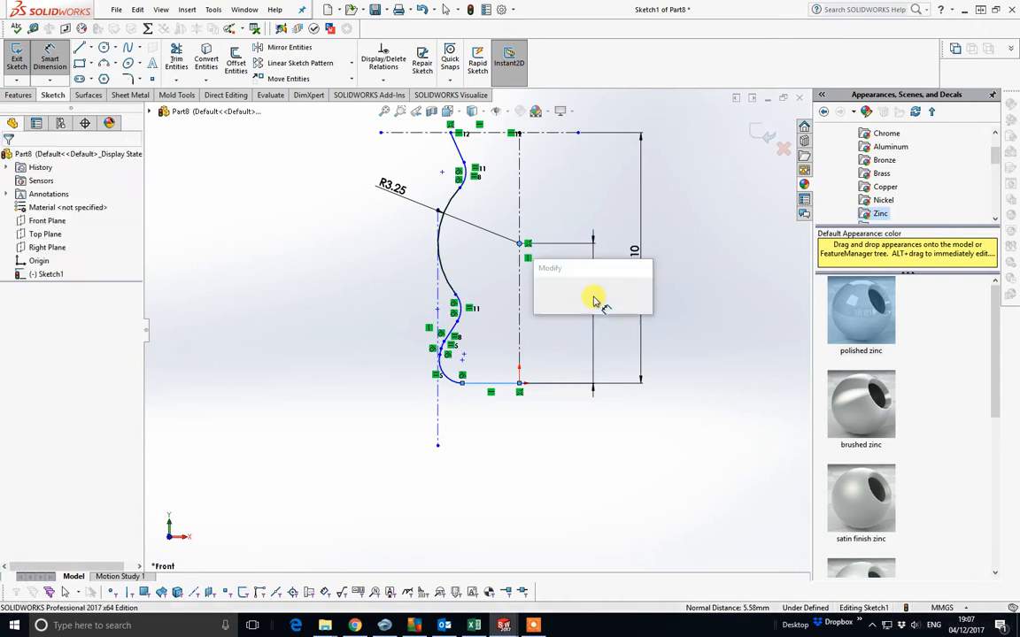
{"action": "type", "text": "6"}
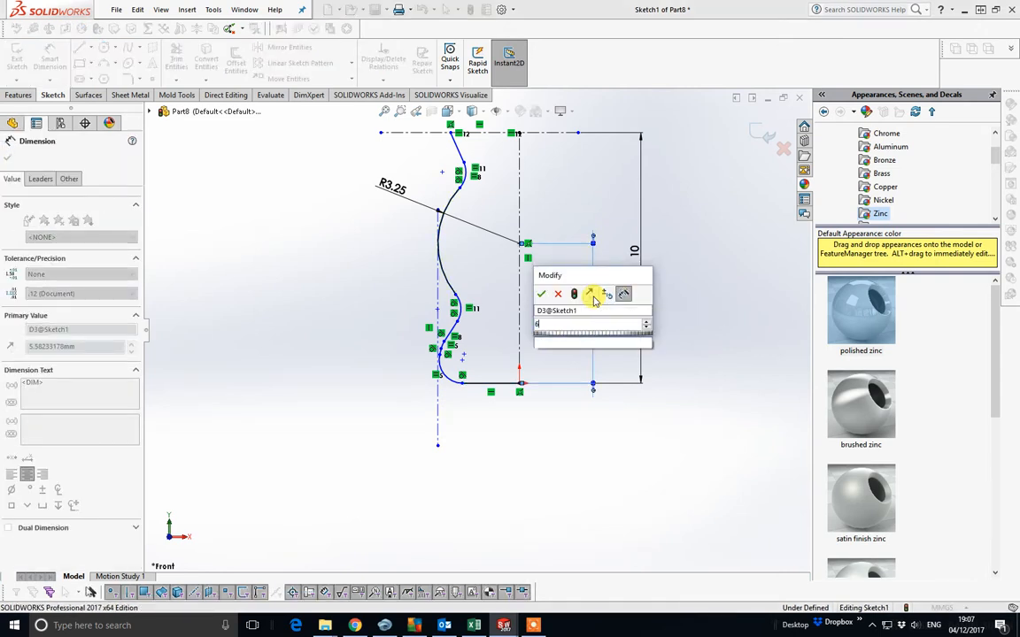
{"action": "key", "text": "Return"}
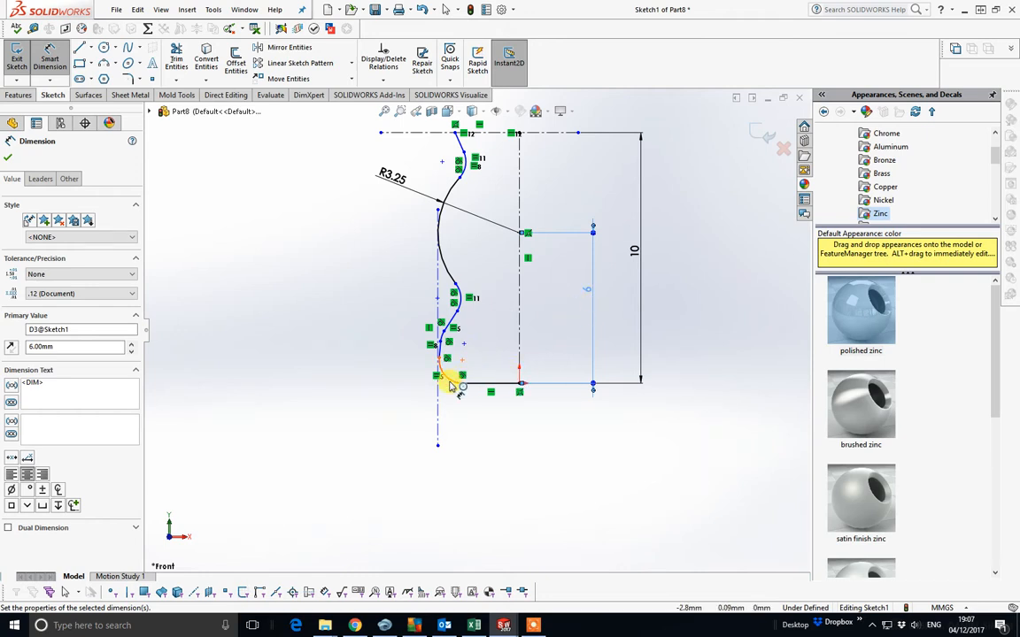
Dimension the radius of the corner arc adjoining the base line as 1 mm
{"action": "left_click", "coordinate": [450, 382]}
{"action": "left_click", "coordinate": [416, 400]}
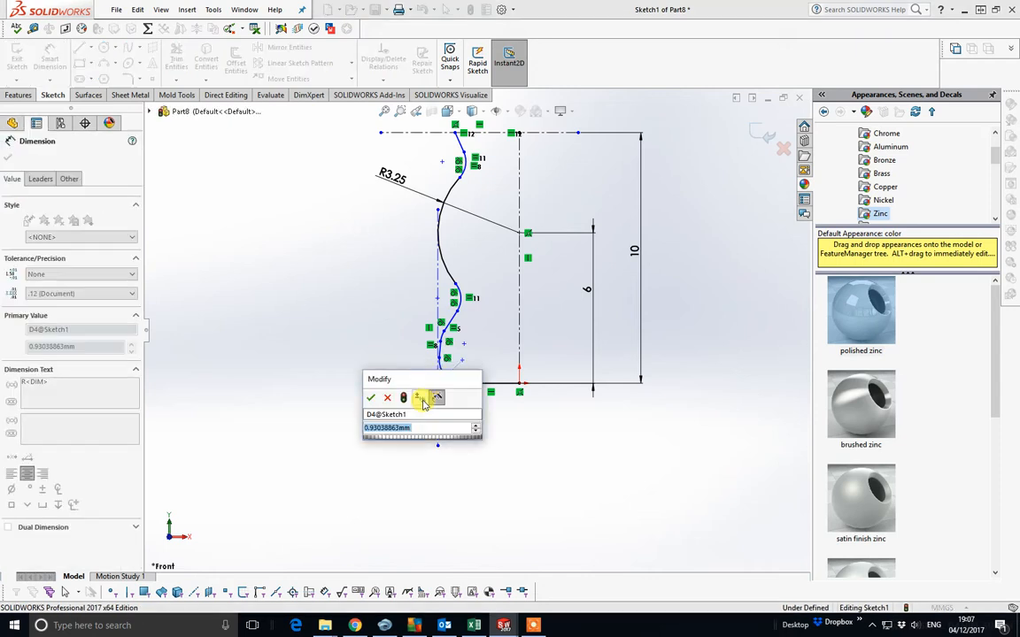
{"action": "type", "text": "1"}
{"action": "key", "text": "Return"}
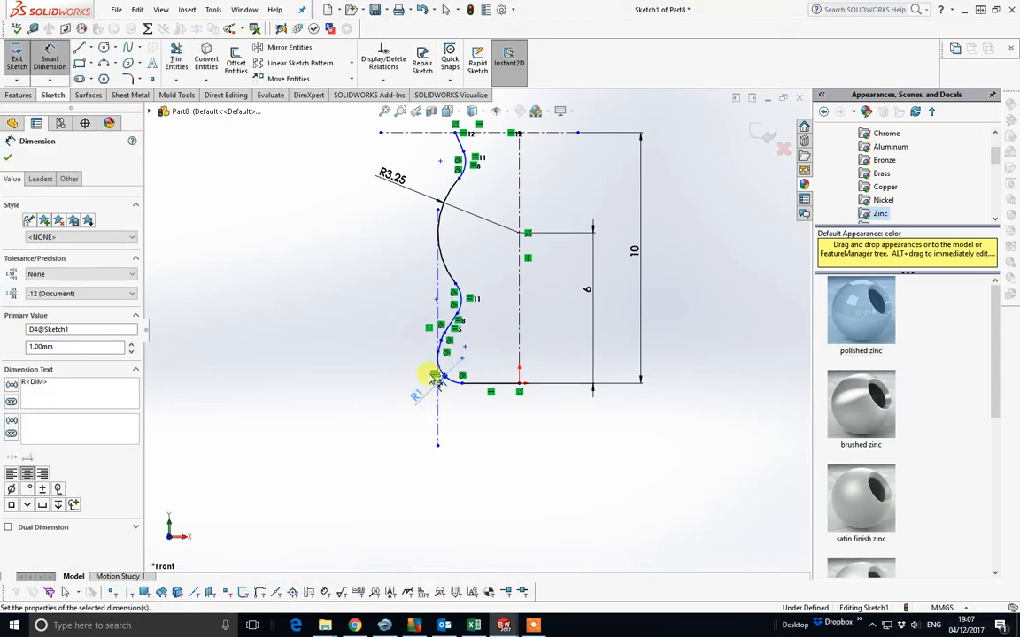
{"action": "scroll", "coordinate": [476, 322], "scroll_direction": "down", "scroll_amount": 3}
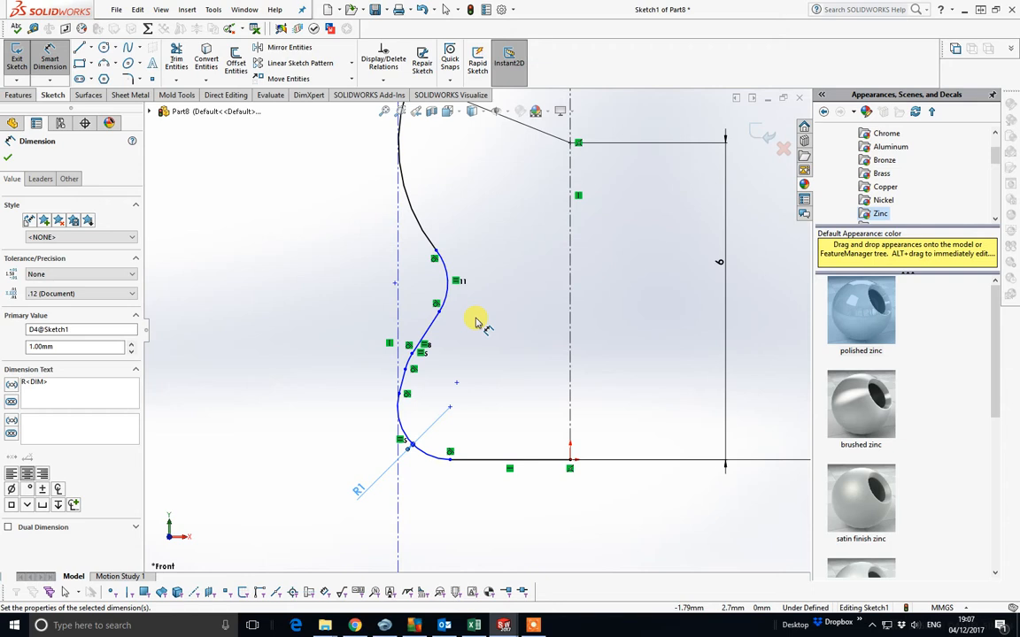
{"action": "left_click", "coordinate": [469, 459]}
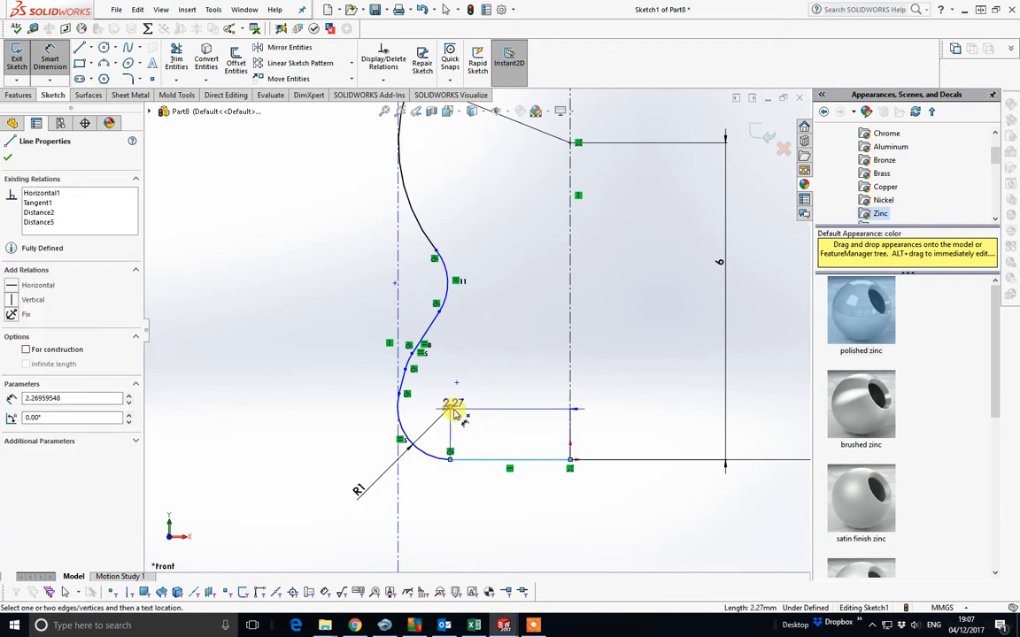
{"action": "left_click", "coordinate": [451, 407]}
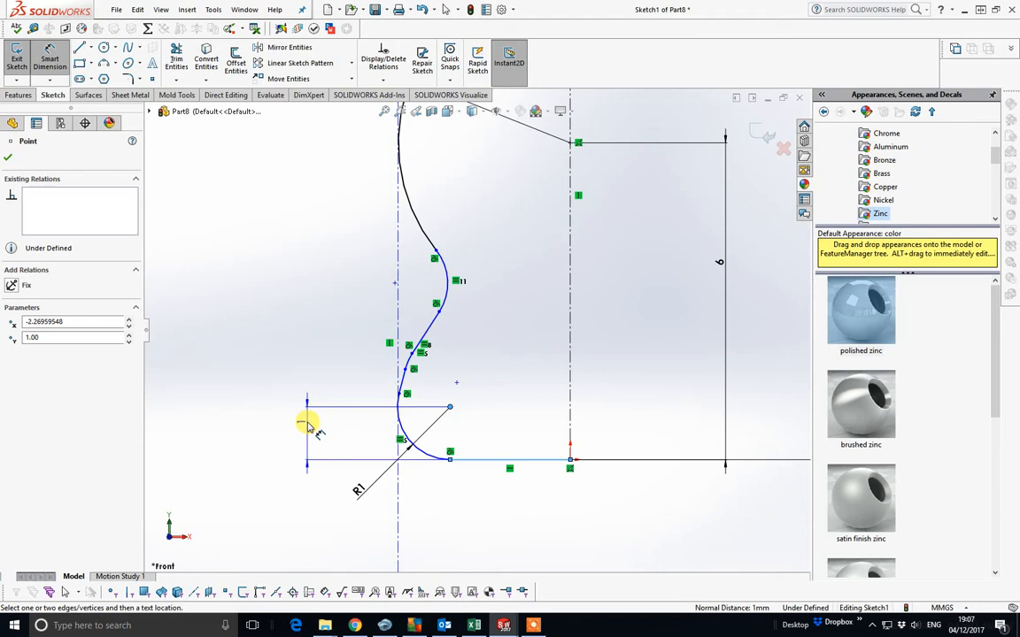
{"action": "left_click", "coordinate": [308, 425]}
{"action": "left_click", "coordinate": [596, 347]}
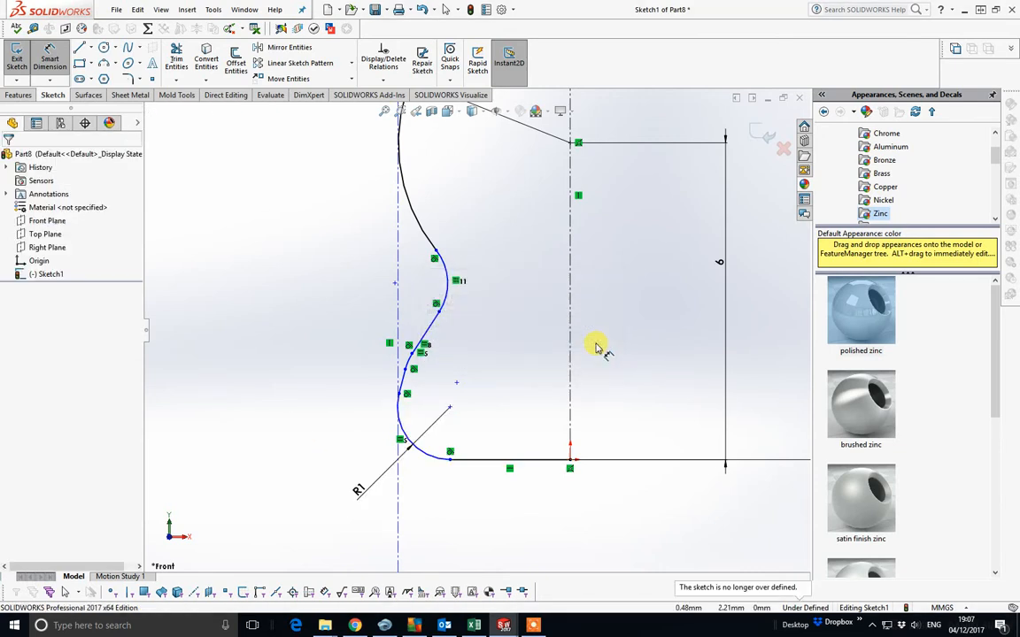
Dimension the height above the base line of the centre of the small arc just above the R1 corner arc, accepting its current value
{"action": "left_click", "coordinate": [490, 459]}
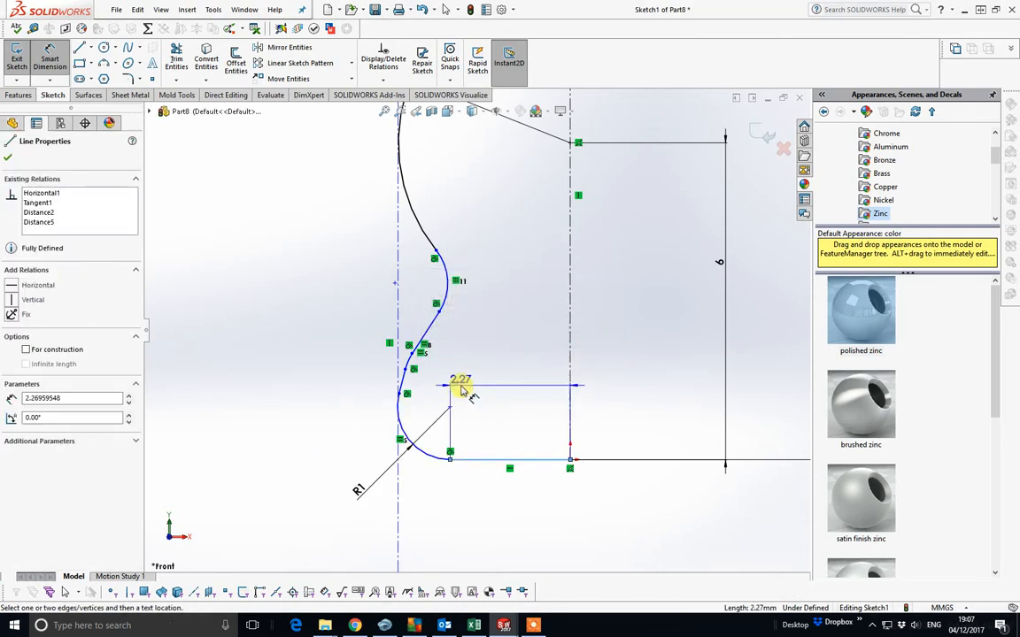
{"action": "left_click", "coordinate": [456, 386]}
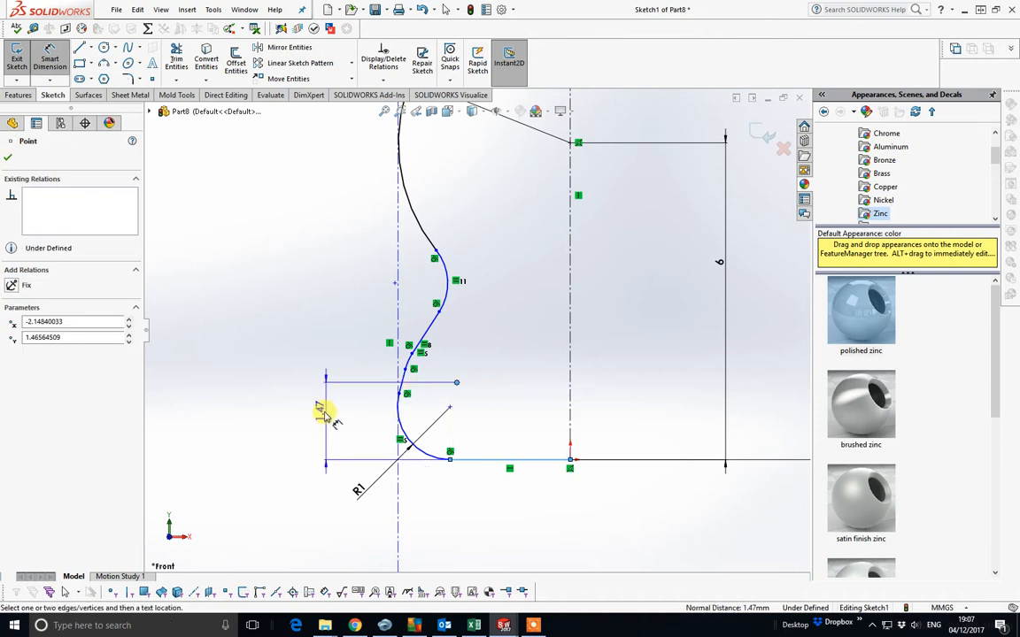
{"action": "left_click", "coordinate": [316, 425]}
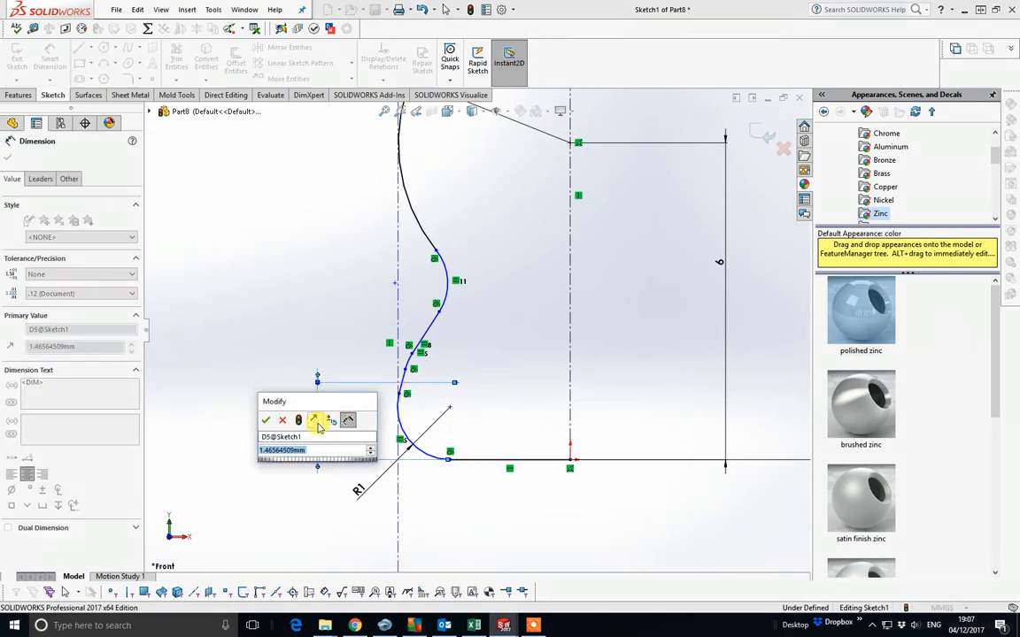
{"action": "left_click", "coordinate": [266, 421]}
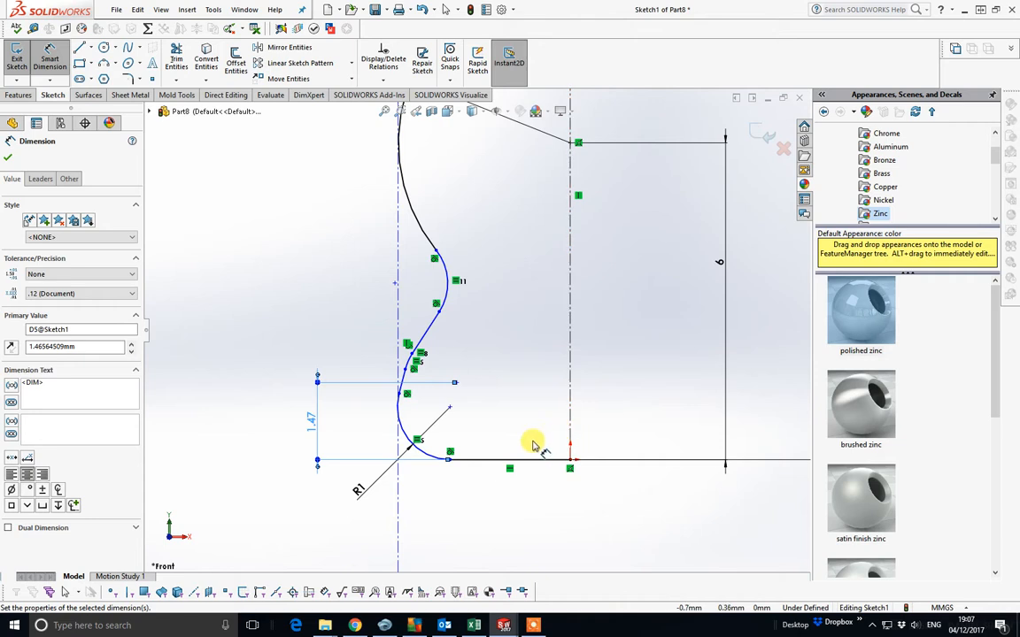
Dimension the horizontal distance from that same small arc's centre to the vertical centerline, accepting its current value
{"action": "left_click", "coordinate": [457, 383]}
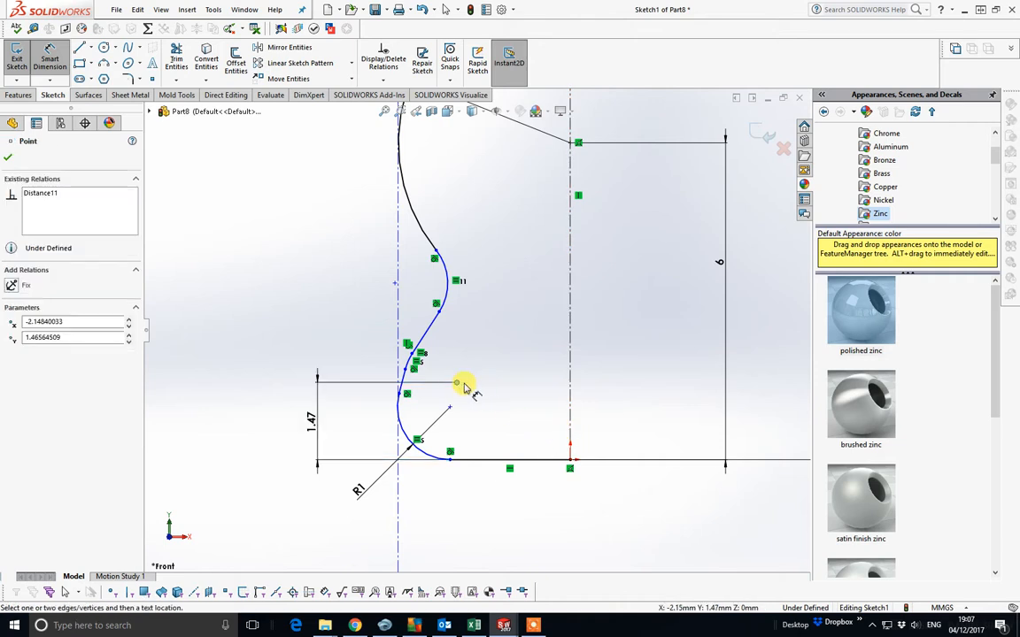
{"action": "left_click", "coordinate": [571, 387]}
{"action": "left_click", "coordinate": [535, 533]}
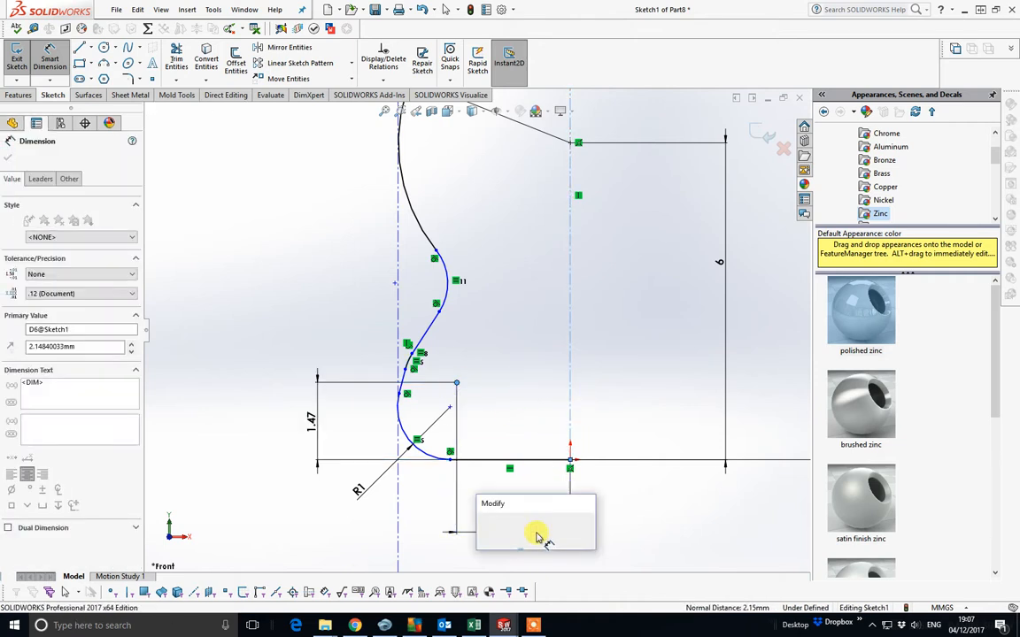
{"action": "left_click", "coordinate": [485, 530]}
Dimension the distance from the uppermost small arc's centre to the vertical centerline as 1 mm
{"action": "scroll", "coordinate": [428, 200], "scroll_direction": "up", "scroll_amount": 3}
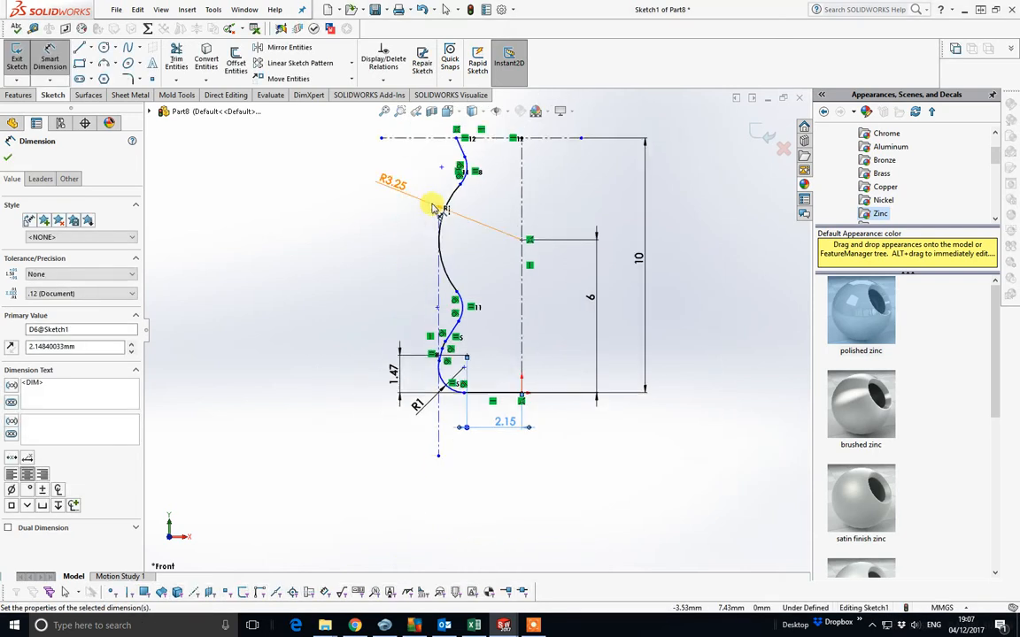
{"action": "scroll", "coordinate": [460, 164], "scroll_direction": "down", "scroll_amount": 5}
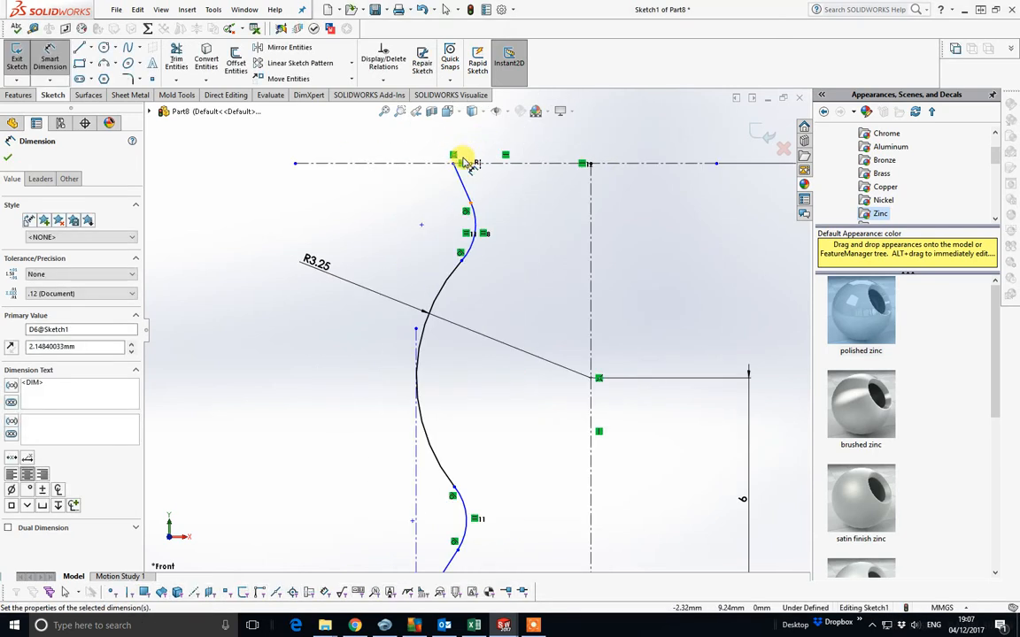
{"action": "left_click", "coordinate": [420, 226]}
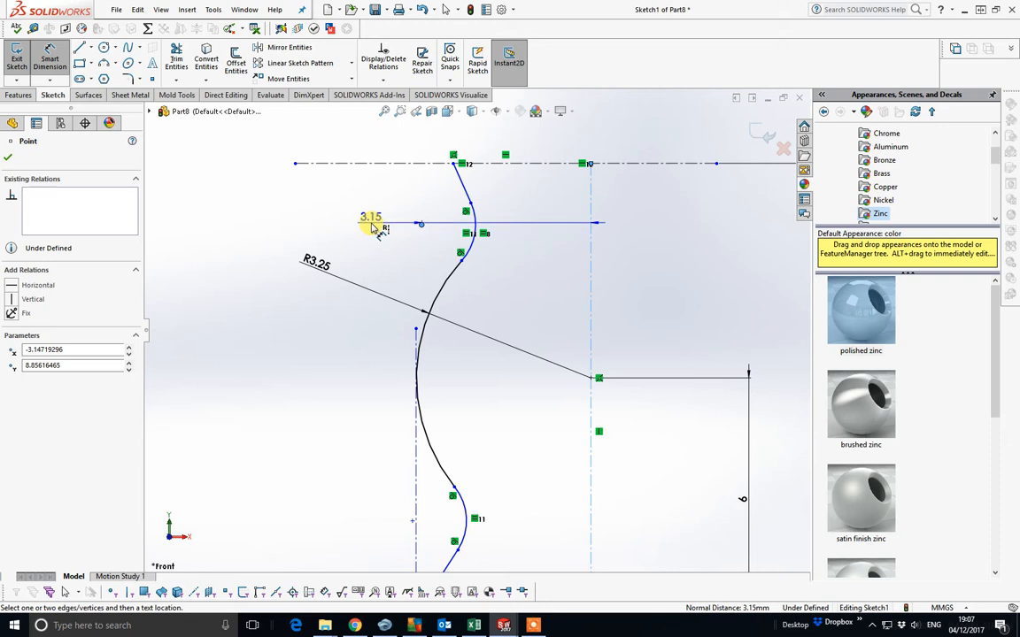
{"action": "left_click", "coordinate": [364, 221]}
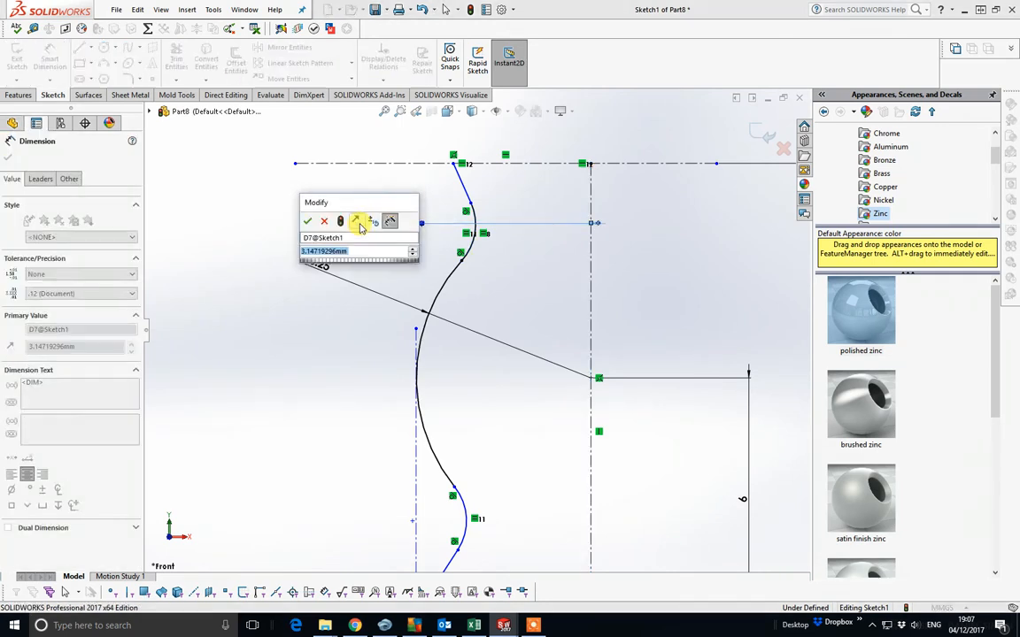
{"action": "type", "text": "1"}
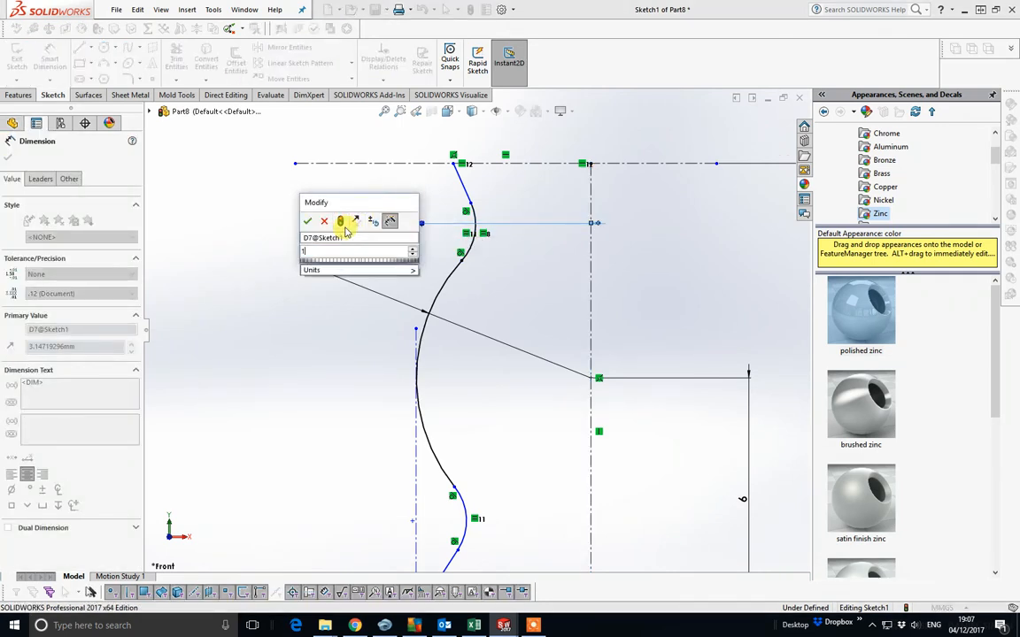
{"action": "key", "text": "Return"}
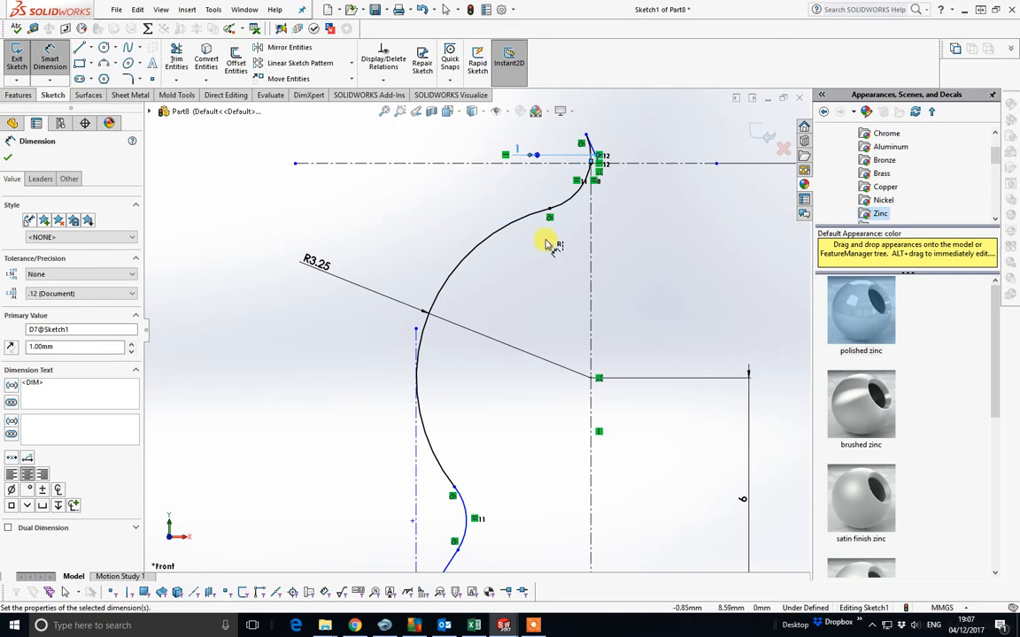
Undo the last change to 1 mm of the uppermost small arc centre's distance from the vertical centerline
{"action": "key", "text": "ctrl+z"}
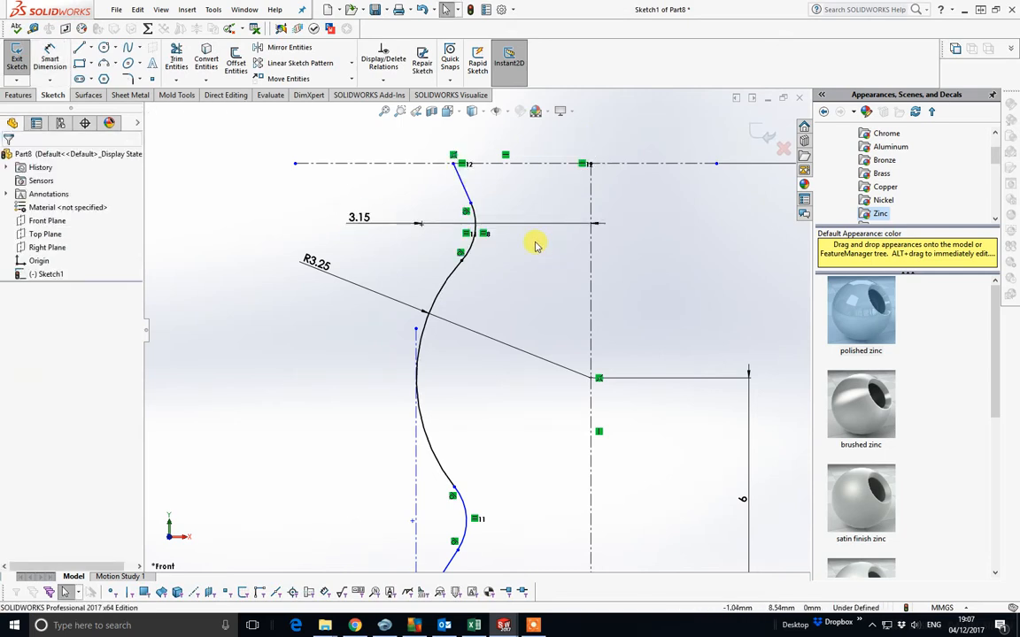
Dimension the angle between the short line above the R1 corner arc and the vertical centerline as 15°
{"action": "scroll", "coordinate": [531, 234], "scroll_direction": "up", "scroll_amount": 3}
{"action": "scroll", "coordinate": [490, 405], "scroll_direction": "down", "scroll_amount": 3}
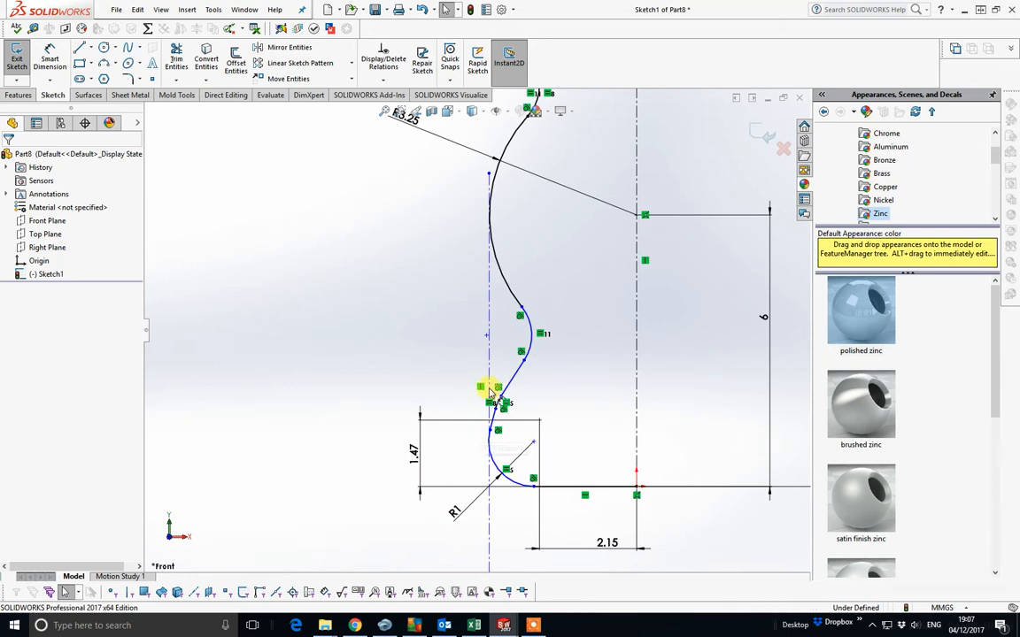
{"action": "scroll", "coordinate": [489, 404], "scroll_direction": "down", "scroll_amount": 2}
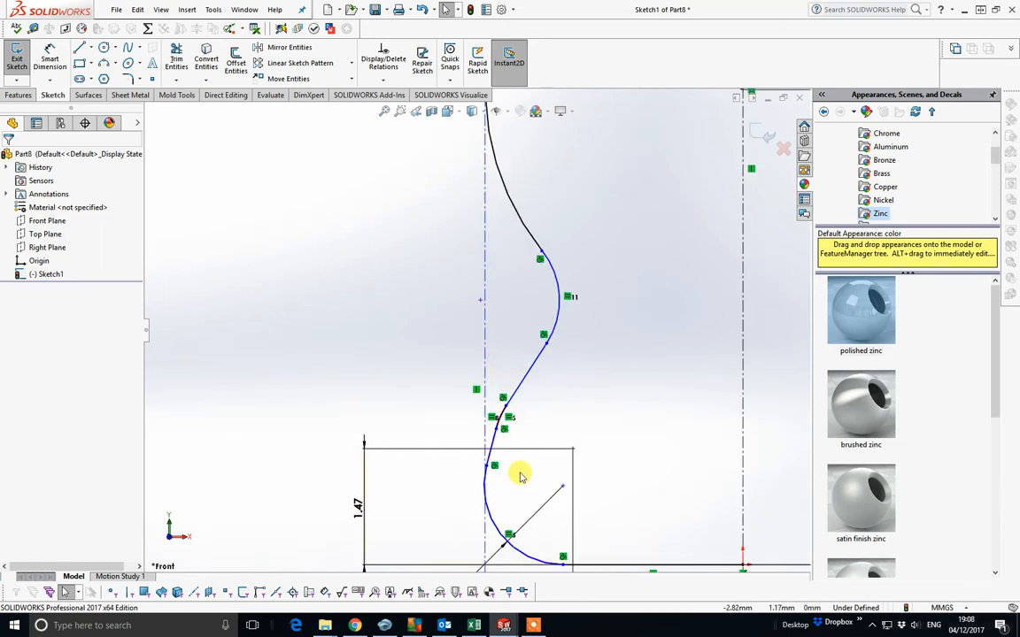
{"action": "scroll", "coordinate": [512, 445], "scroll_direction": "up", "scroll_amount": 1}
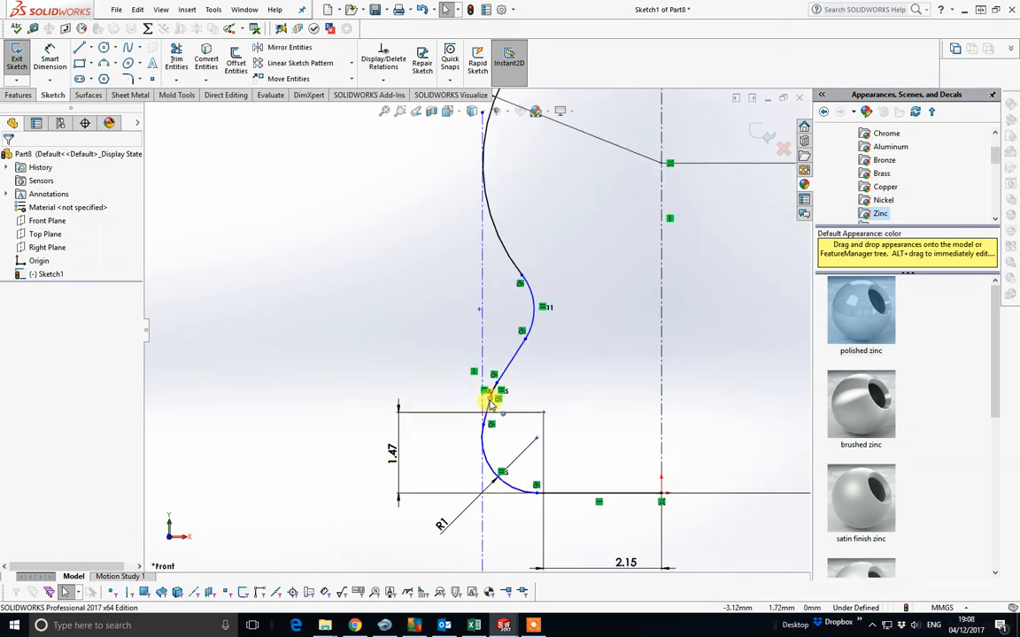
{"action": "left_click", "coordinate": [49, 59]}
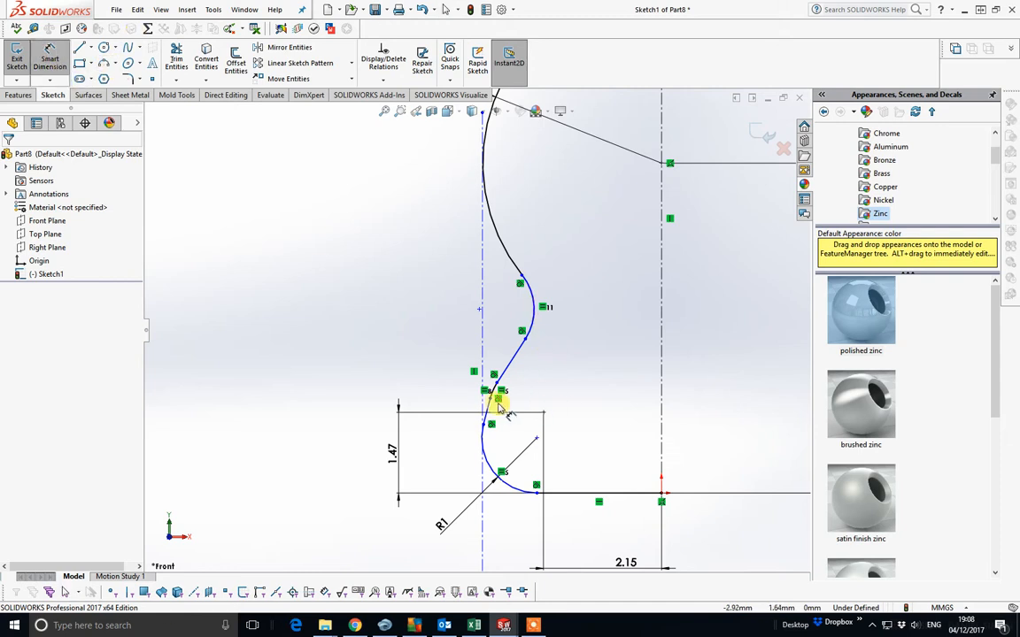
{"action": "left_click", "coordinate": [494, 398]}
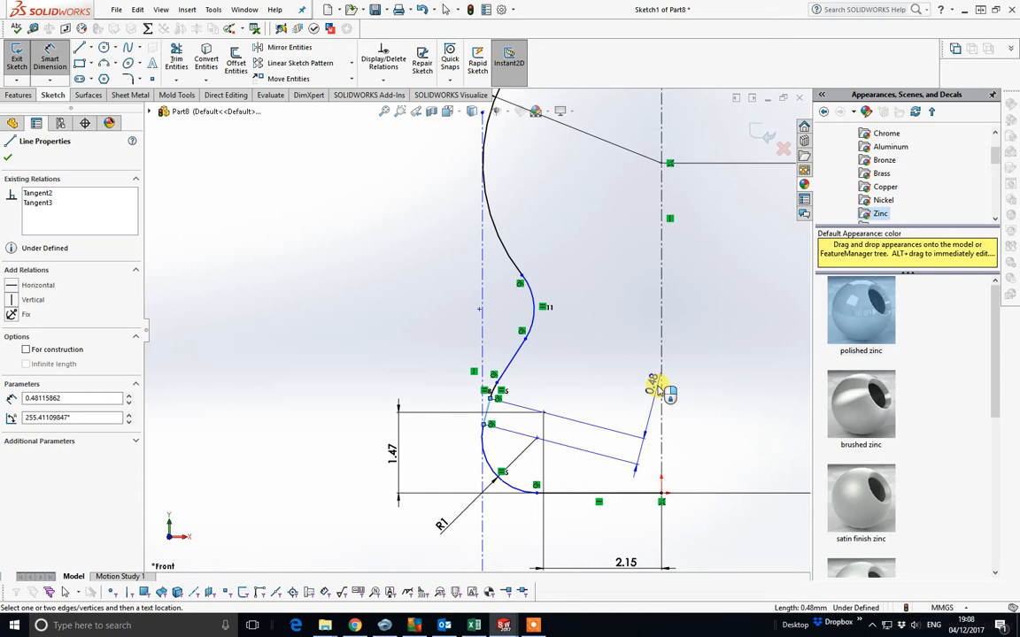
{"action": "left_click", "coordinate": [660, 388]}
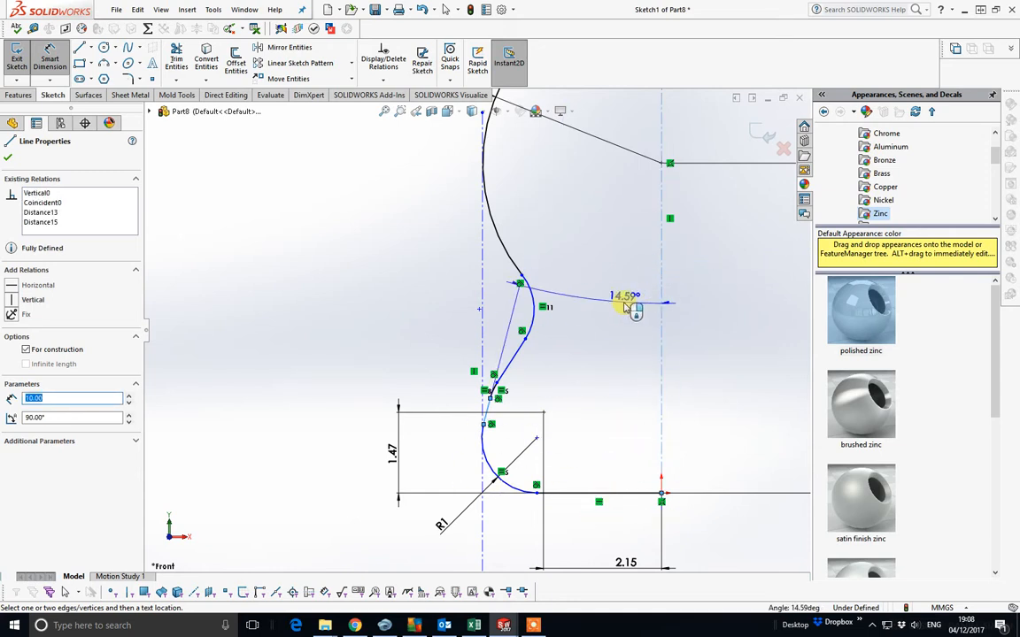
{"action": "left_click", "coordinate": [623, 301]}
{"action": "type", "text": "12"}
{"action": "key", "text": "Return"}
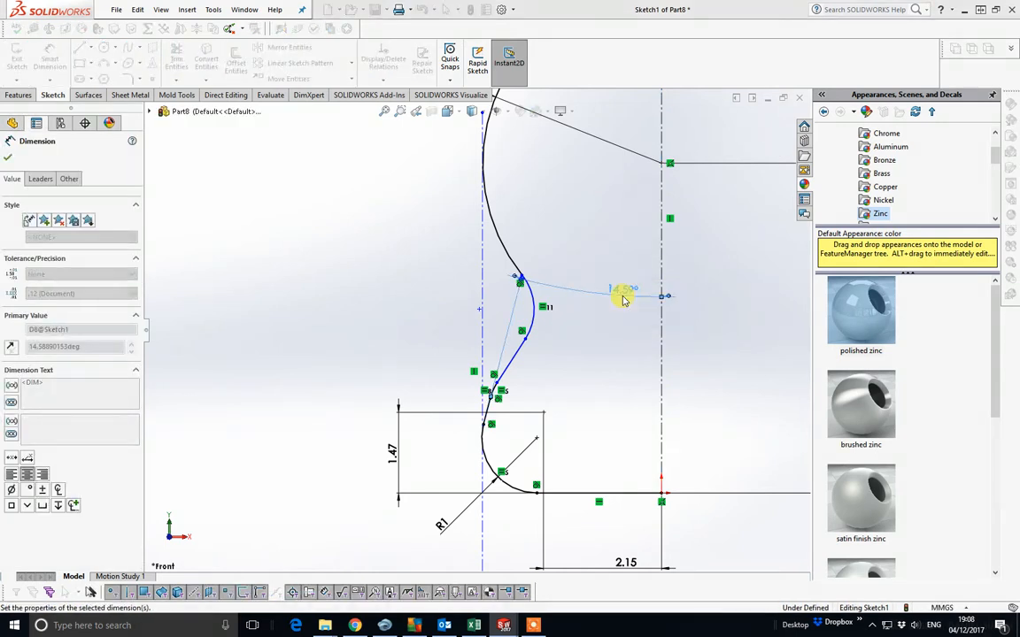
Dimension the angle between the longer sloped line in the lower half of the profile and the vertical centerline as 30°
{"action": "scroll", "coordinate": [516, 405], "scroll_direction": "down", "scroll_amount": 3}
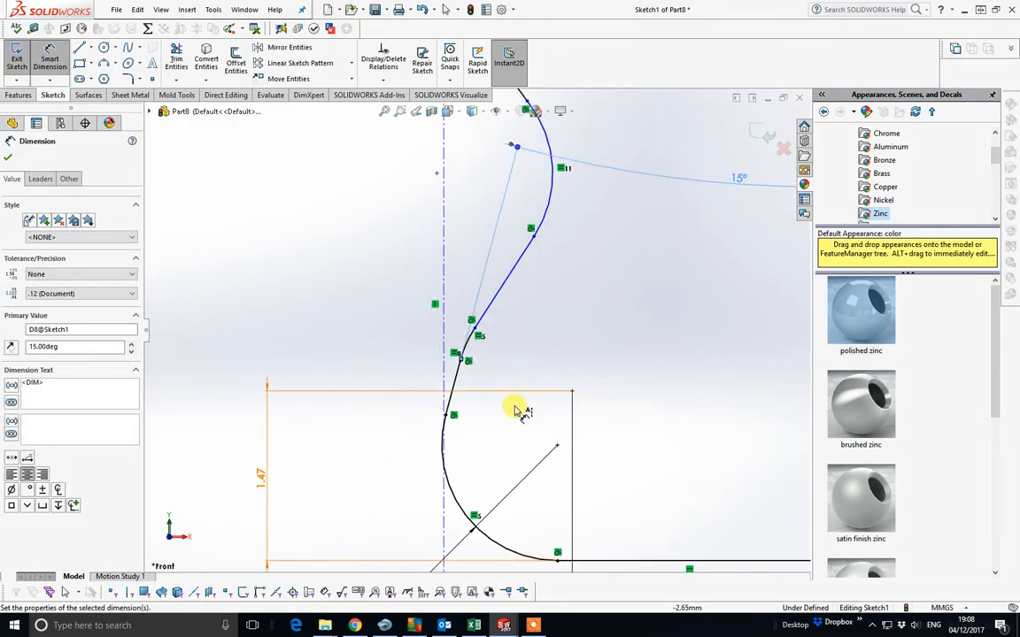
{"action": "scroll", "coordinate": [527, 305], "scroll_direction": "up", "scroll_amount": 2}
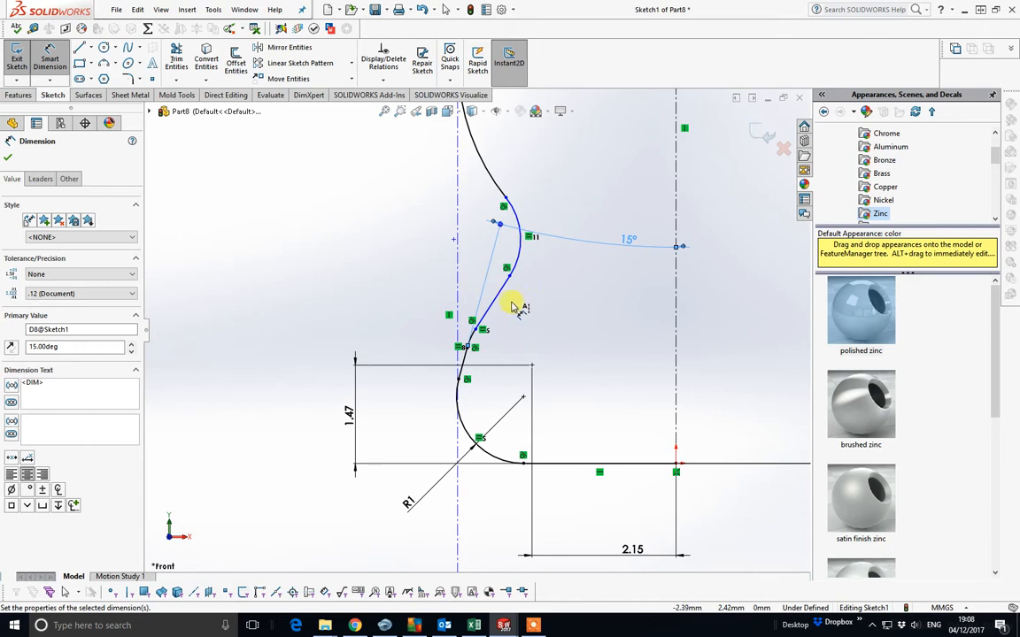
{"action": "left_click", "coordinate": [494, 295]}
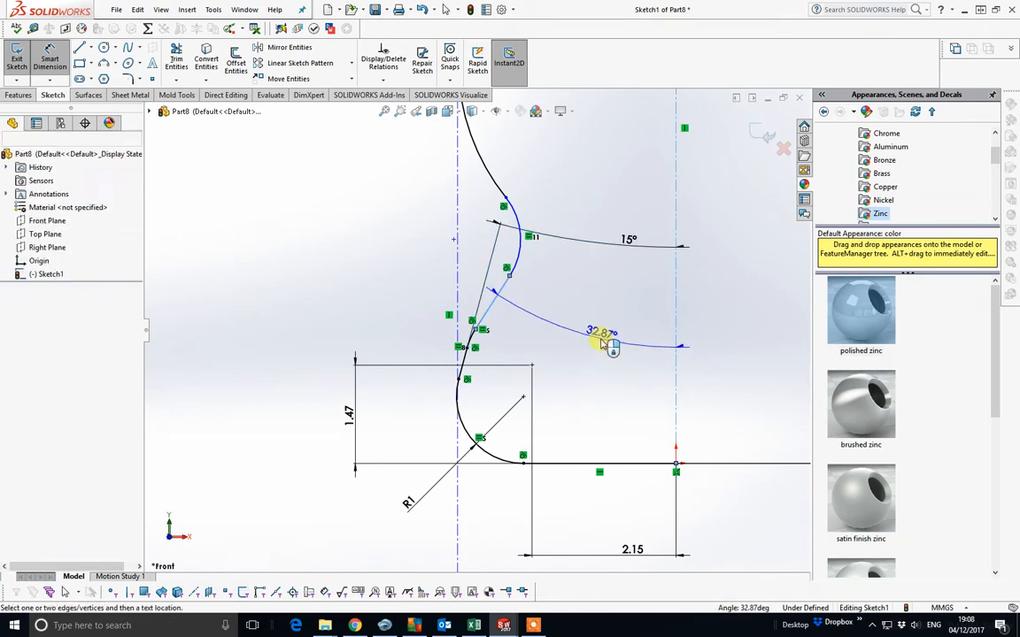
{"action": "left_click", "coordinate": [601, 343]}
{"action": "type", "text": "30"}
{"action": "key", "text": "Return"}
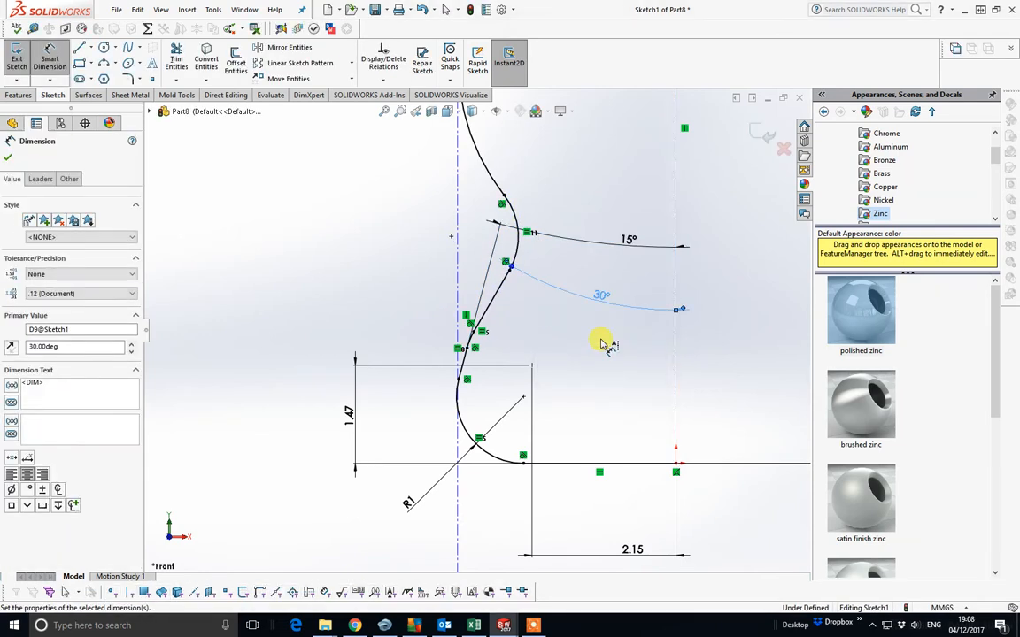
Dimension the angle between the profile's uppermost sloped line and the vertical centerline, accepting its current value
{"action": "scroll", "coordinate": [566, 239], "scroll_direction": "up", "scroll_amount": 5}
{"action": "scroll", "coordinate": [518, 178], "scroll_direction": "down", "scroll_amount": 3}
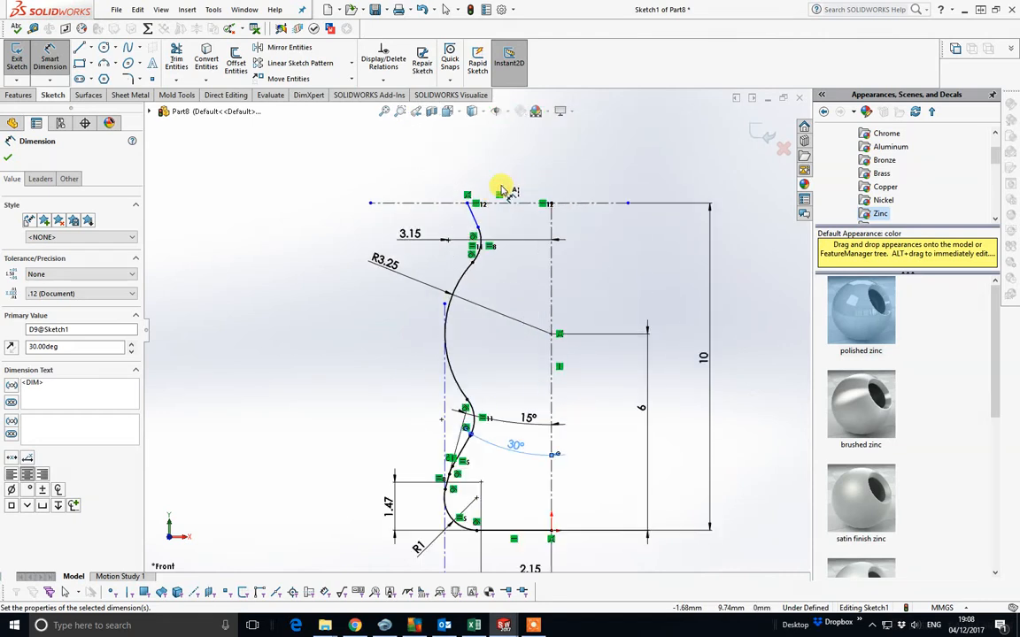
{"action": "left_click", "coordinate": [472, 215]}
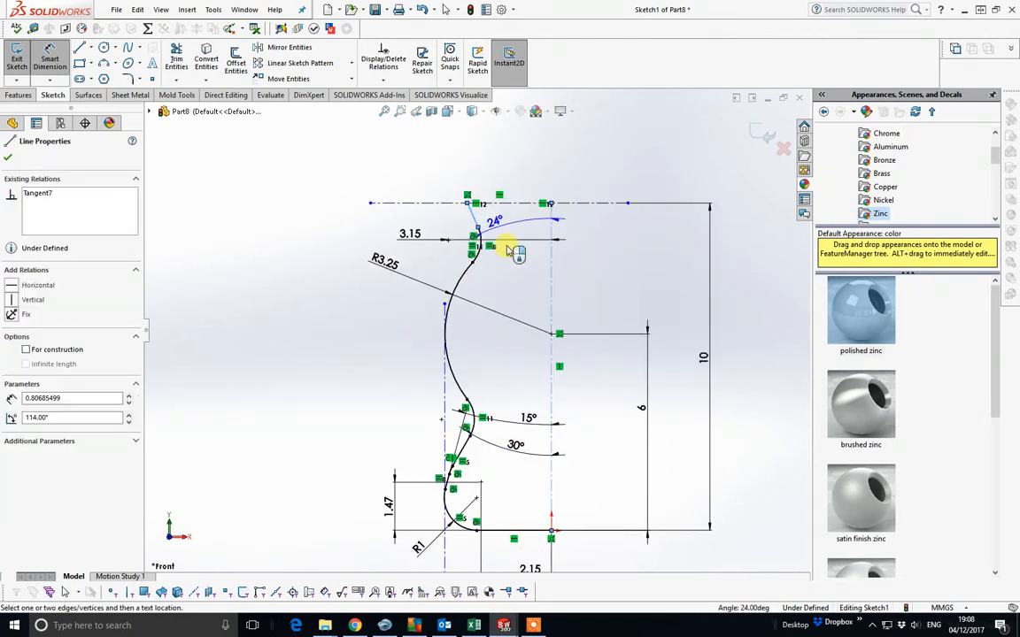
{"action": "left_click", "coordinate": [529, 288]}
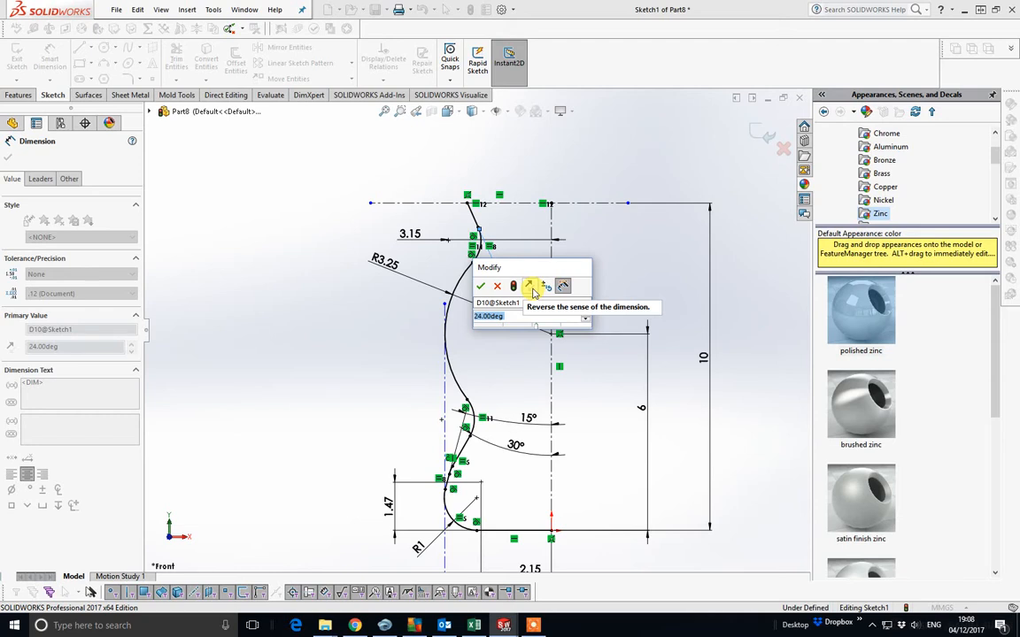
{"action": "key", "text": "Return"}
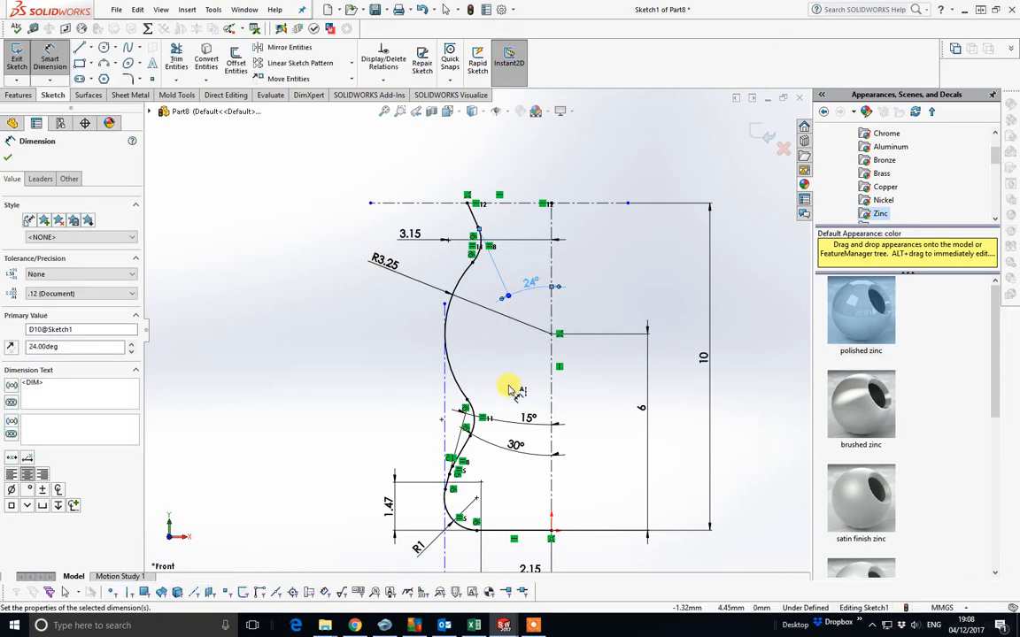
Switch to the Live pin with fuse part, open the Extrude-Thin1 profile sketch for editing and view it from the front
{"action": "key", "text": "ctrl+Tab"}
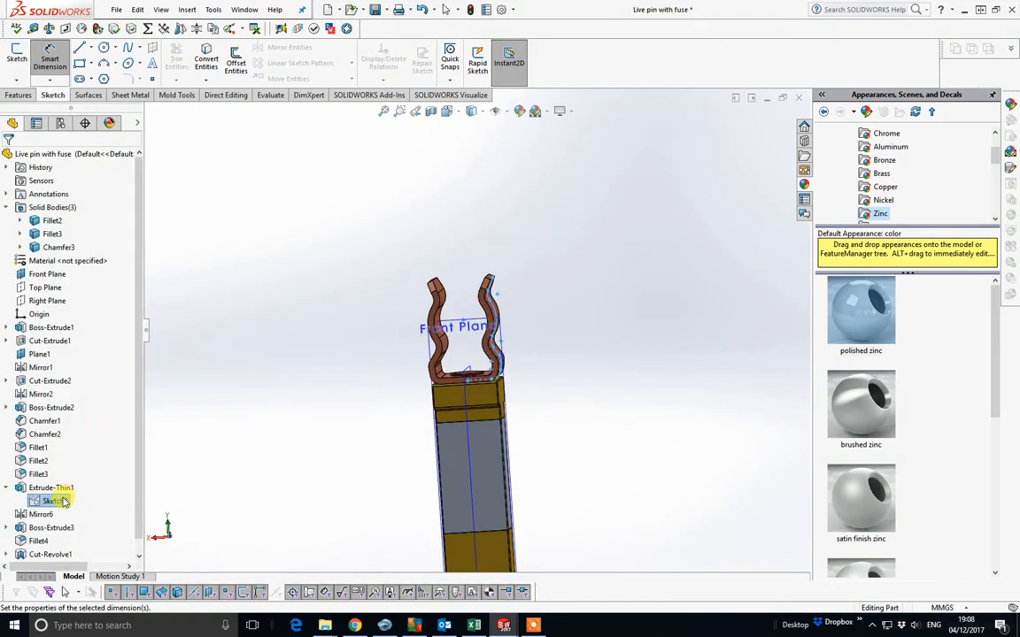
{"action": "right_click", "coordinate": [59, 502]}
{"action": "left_click", "coordinate": [78, 420]}
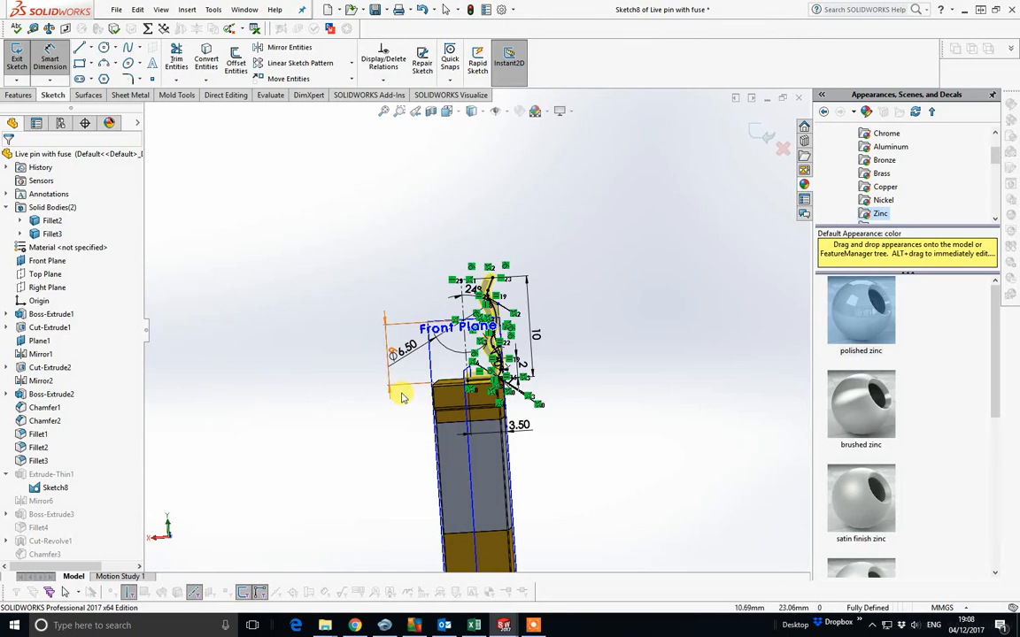
{"action": "key", "text": "space"}
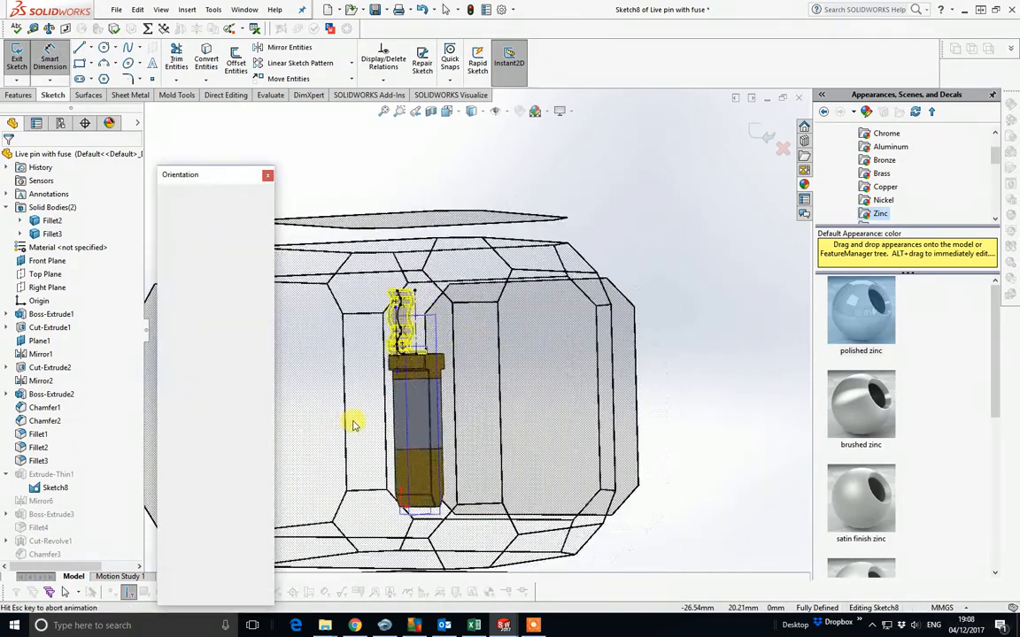
{"action": "left_click", "coordinate": [465, 405]}
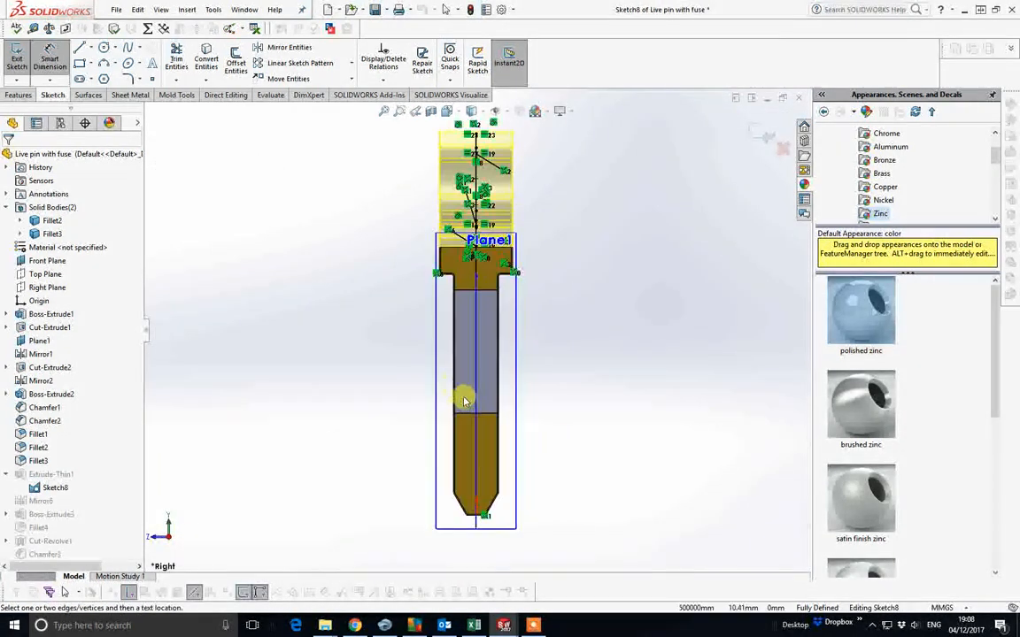
{"action": "key", "text": "space"}
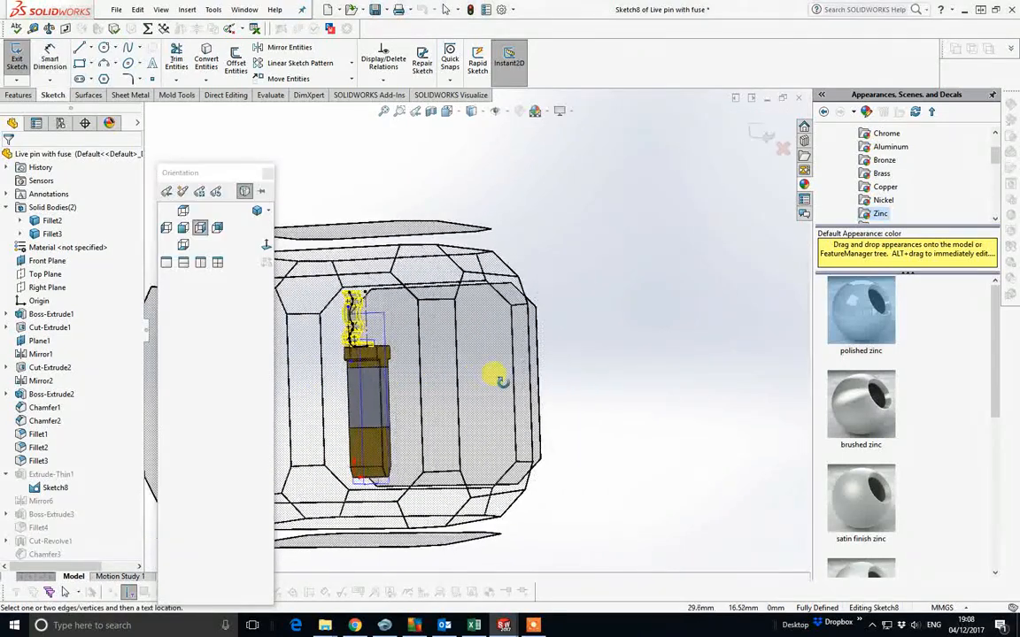
{"action": "left_click", "coordinate": [395, 403]}
Examine the original clip profile's dimensions, especially the angle between the two lines above the R1 corner arc
{"action": "scroll", "coordinate": [470, 273], "scroll_direction": "down", "scroll_amount": 6}
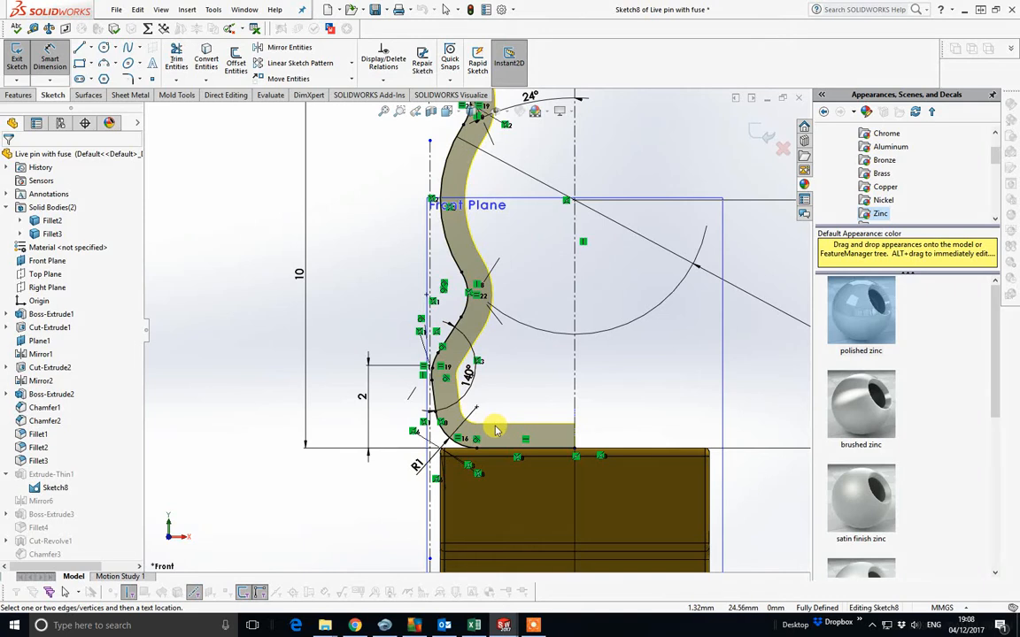
{"action": "scroll", "coordinate": [478, 430], "scroll_direction": "down", "scroll_amount": 1}
{"action": "scroll", "coordinate": [478, 433], "scroll_direction": "down", "scroll_amount": 1}
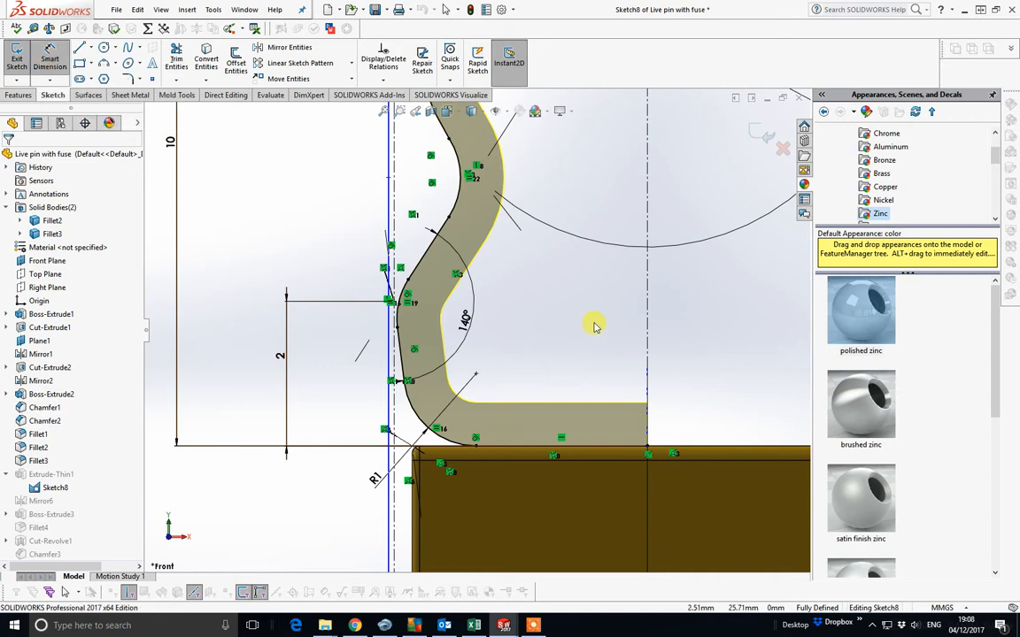
{"action": "scroll", "coordinate": [591, 258], "scroll_direction": "up", "scroll_amount": 4}
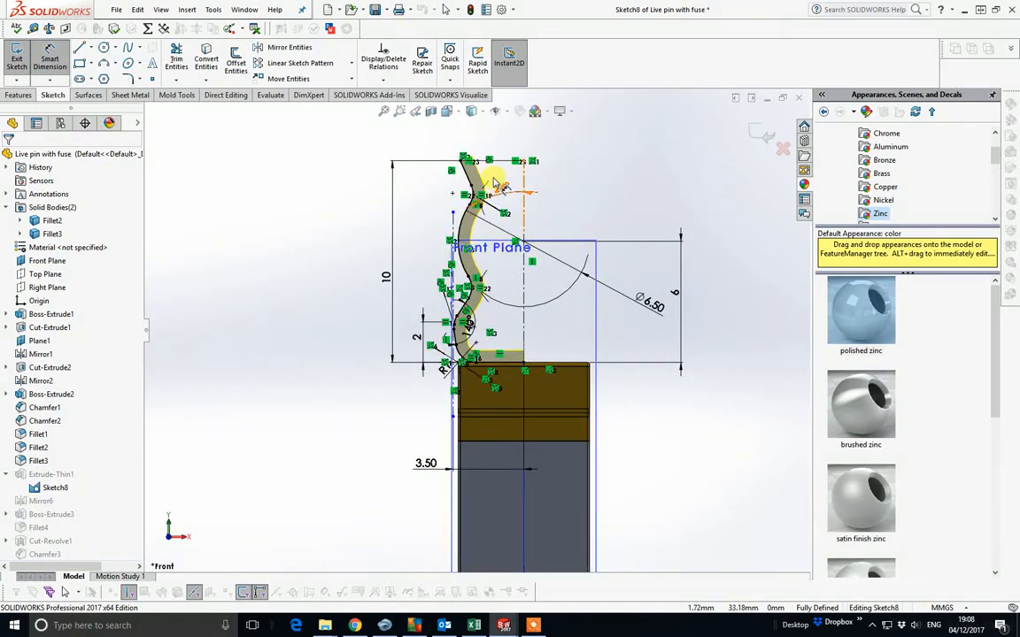
{"action": "scroll", "coordinate": [494, 181], "scroll_direction": "down", "scroll_amount": 2}
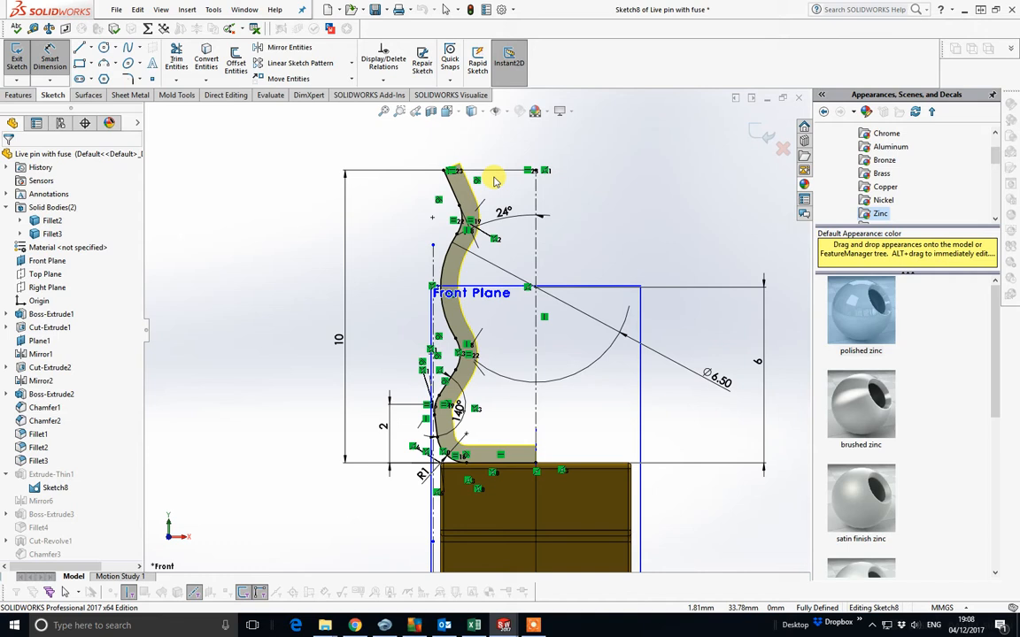
{"action": "scroll", "coordinate": [467, 474], "scroll_direction": "down", "scroll_amount": 3}
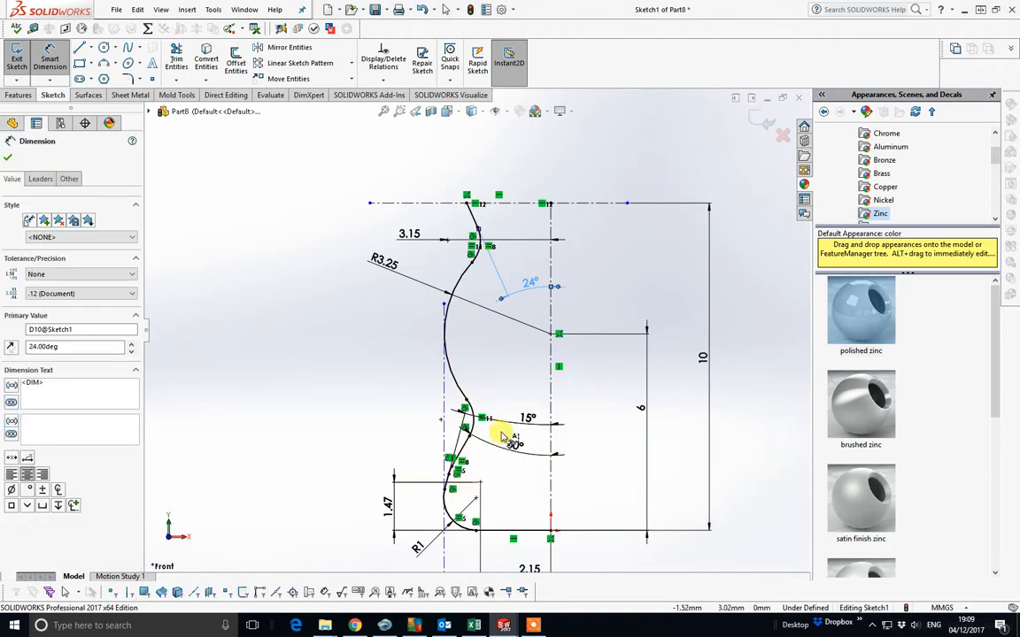
Delete the 15° angle dimension between the lower short line and the vertical centerline in the Part8 sketch
{"action": "key", "text": "Escape"}
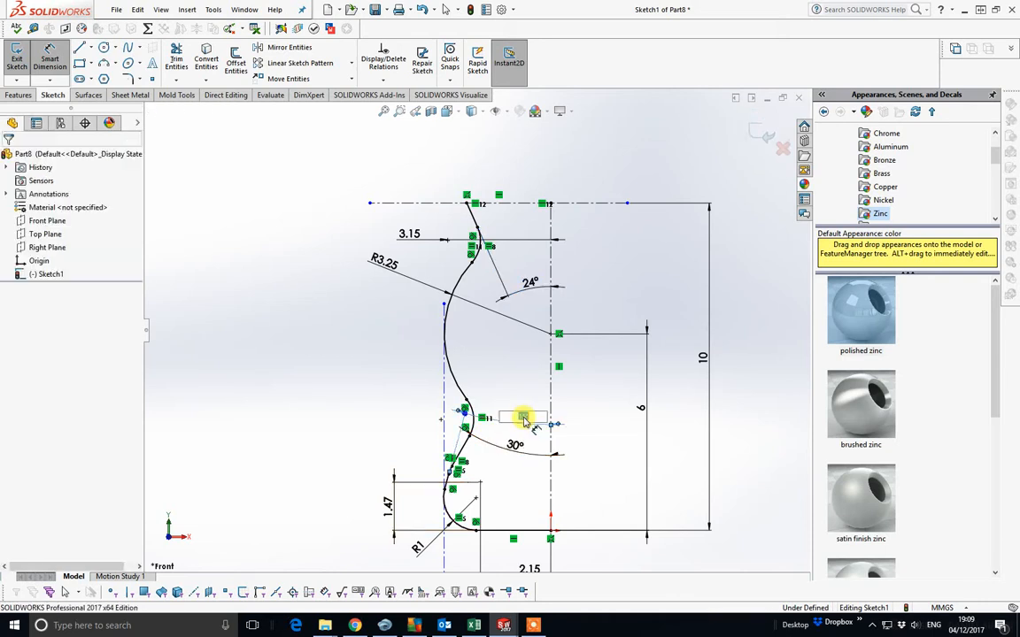
{"action": "key", "text": "Escape"}
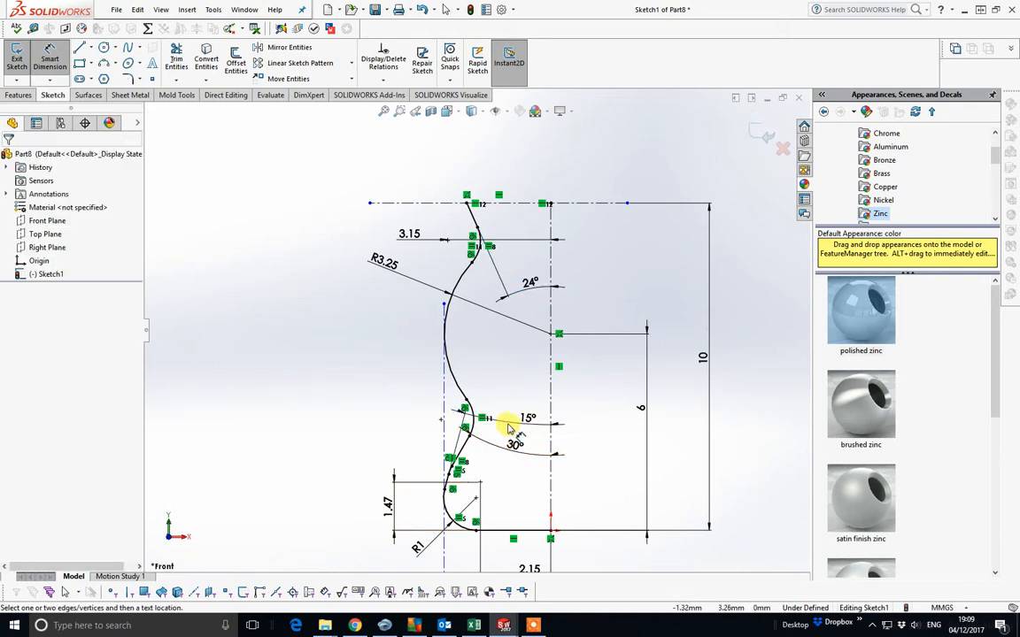
{"action": "left_click", "coordinate": [507, 427]}
{"action": "key", "text": "Delete"}
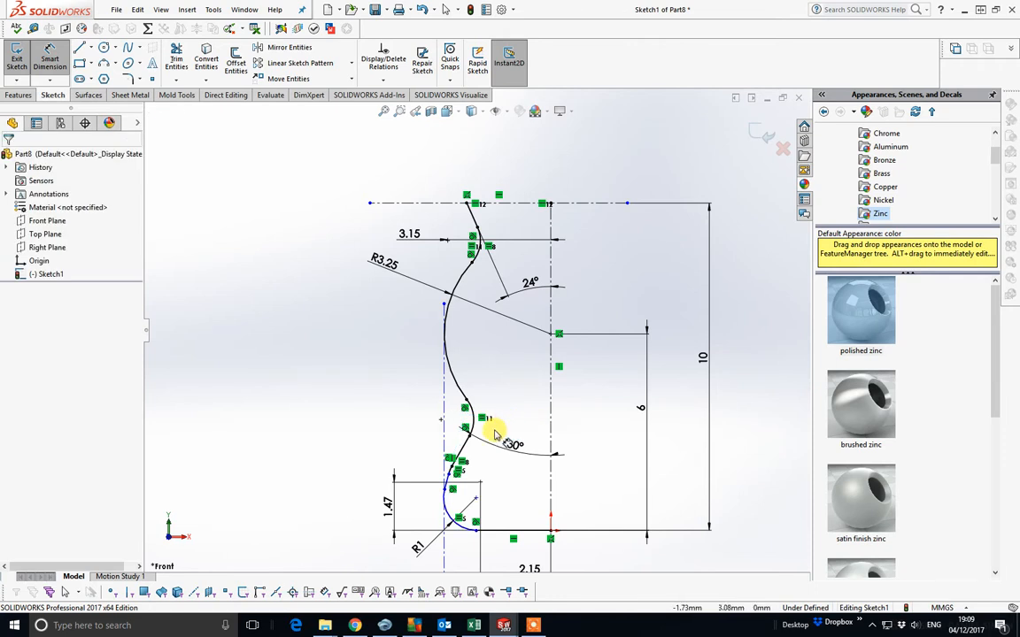
Dimension the angle between the short line above the R1 corner arc and the longer sloped line above it as 140°
{"action": "scroll", "coordinate": [498, 436], "scroll_direction": "down", "scroll_amount": 3}
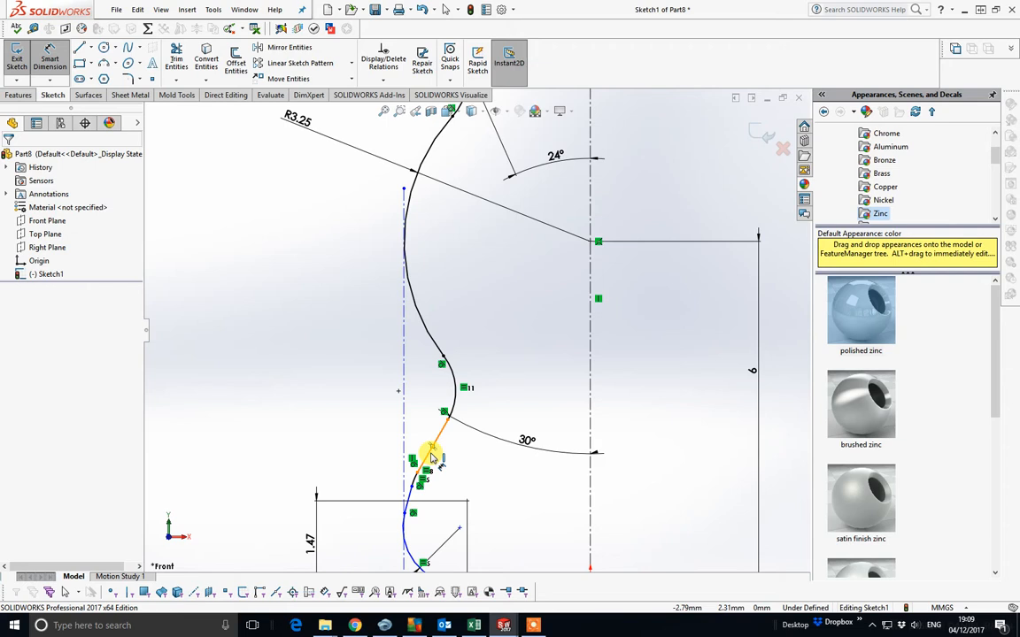
{"action": "scroll", "coordinate": [432, 456], "scroll_direction": "up", "scroll_amount": 2}
{"action": "scroll", "coordinate": [435, 457], "scroll_direction": "down", "scroll_amount": 3}
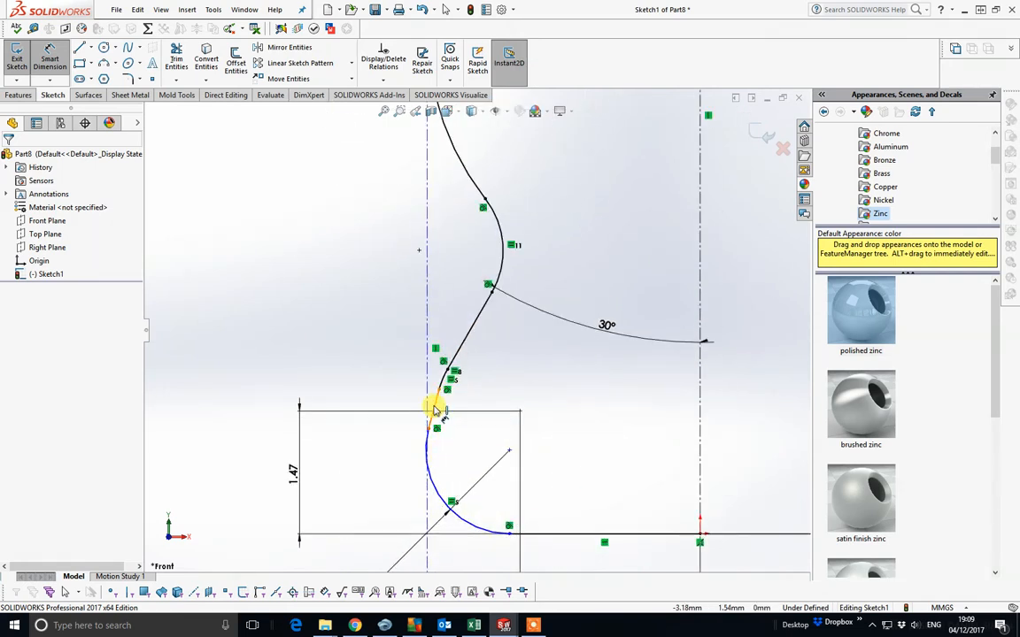
{"action": "left_click", "coordinate": [435, 410]}
{"action": "left_click", "coordinate": [470, 330]}
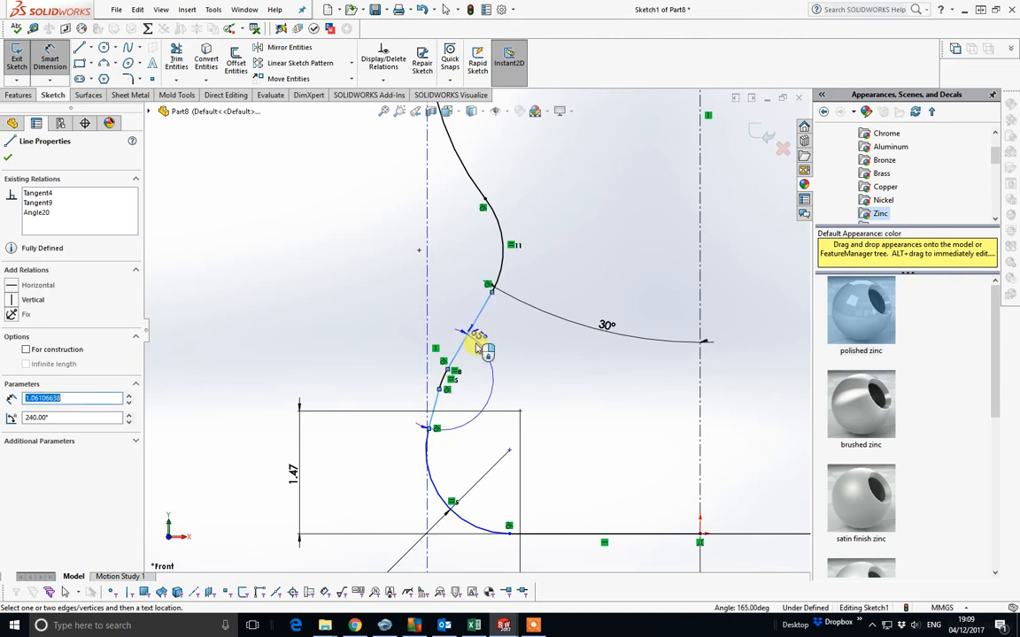
{"action": "left_click", "coordinate": [517, 409]}
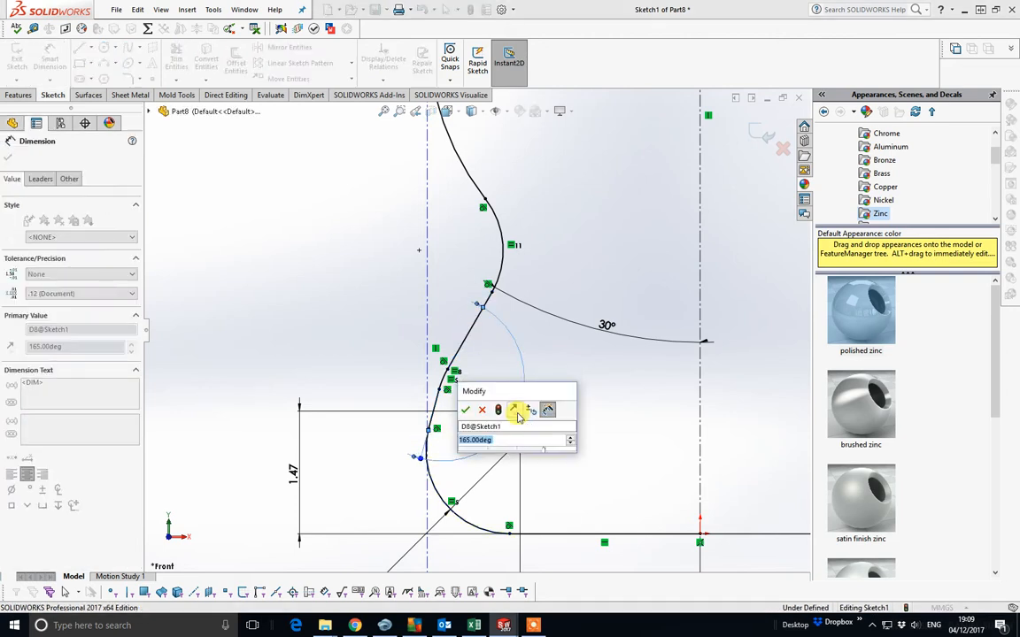
{"action": "type", "text": "140"}
{"action": "key", "text": "Return"}
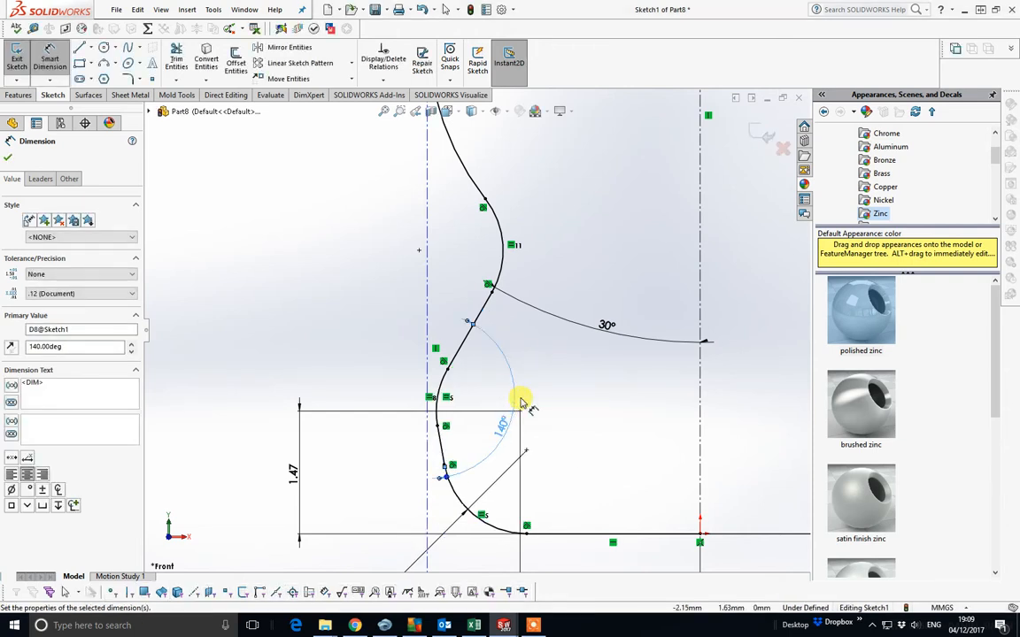
{"action": "scroll", "coordinate": [558, 413], "scroll_direction": "up", "scroll_amount": 3}
{"action": "scroll", "coordinate": [559, 289], "scroll_direction": "up", "scroll_amount": 2}
{"action": "scroll", "coordinate": [560, 288], "scroll_direction": "down", "scroll_amount": 2}
{"action": "scroll", "coordinate": [559, 288], "scroll_direction": "up", "scroll_amount": 2}
{"action": "scroll", "coordinate": [425, 229], "scroll_direction": "down", "scroll_amount": 2}
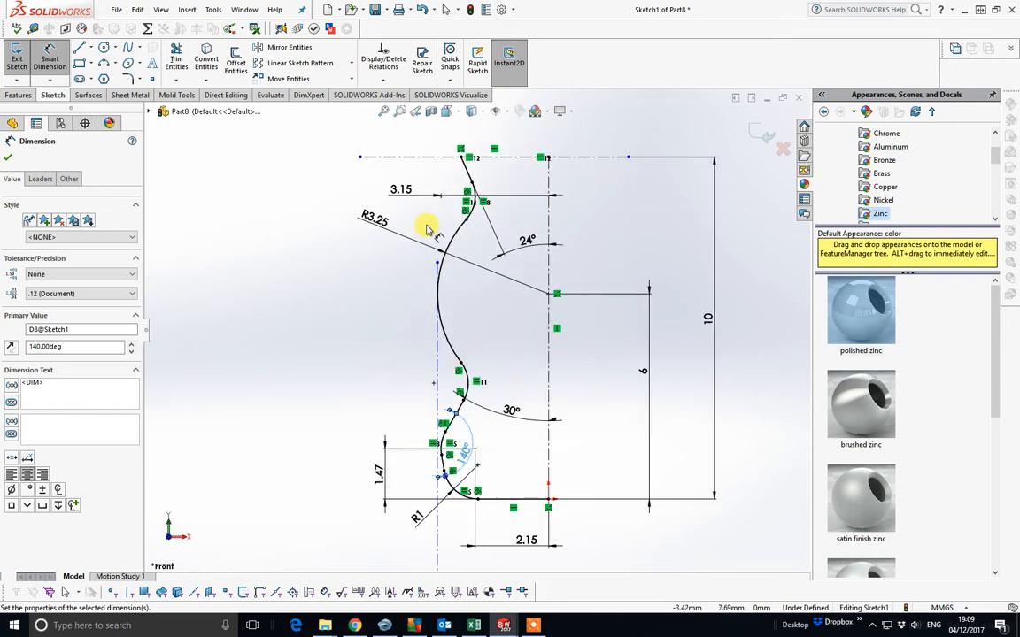
Dimension the distance between the outer vertical construction line and the central vertical centerline as 3.25 mm and finish the sketch
{"action": "left_click", "coordinate": [437, 368]}
{"action": "left_click", "coordinate": [550, 354]}
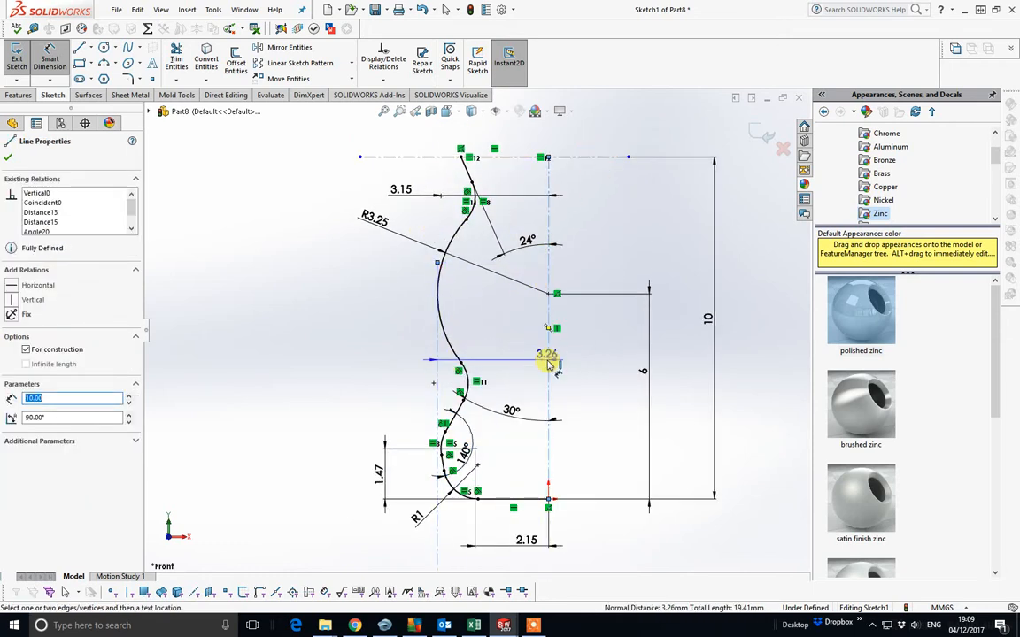
{"action": "key", "text": "z"}
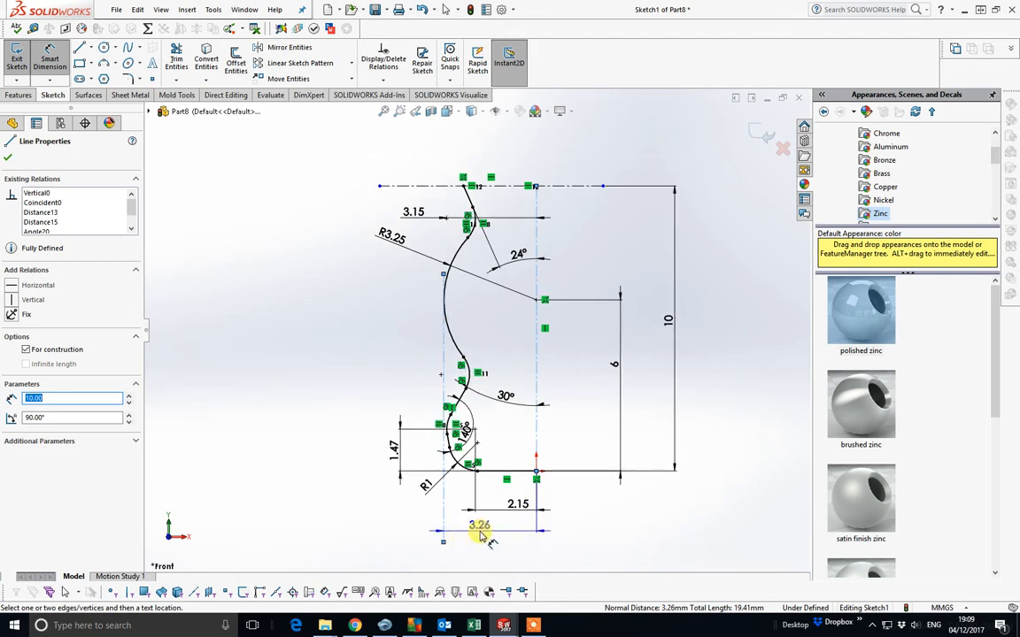
{"action": "left_click", "coordinate": [480, 536]}
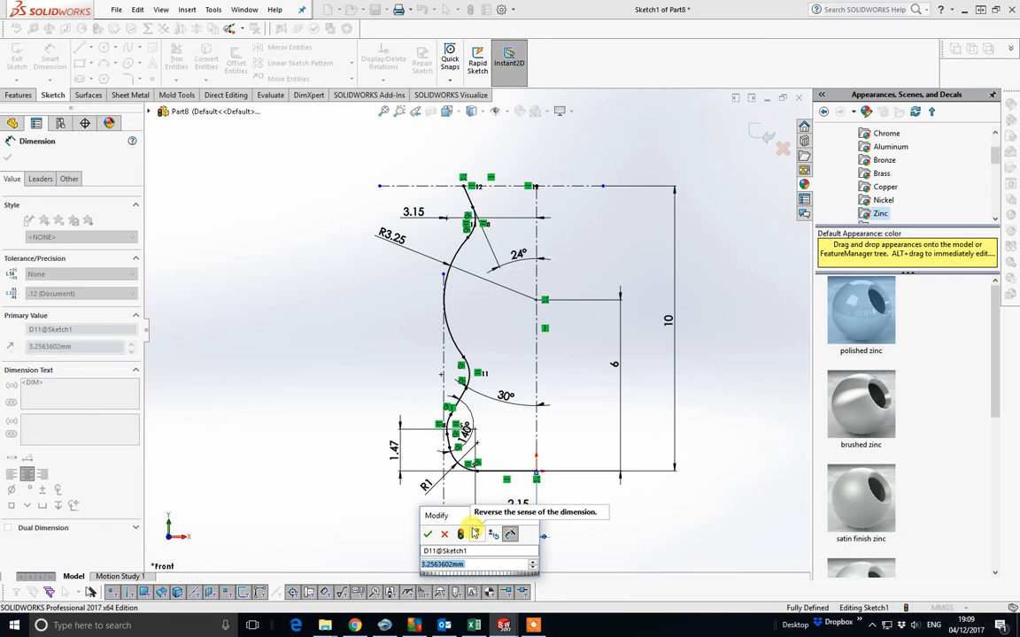
{"action": "type", "text": "3.25"}
{"action": "key", "text": "Return"}
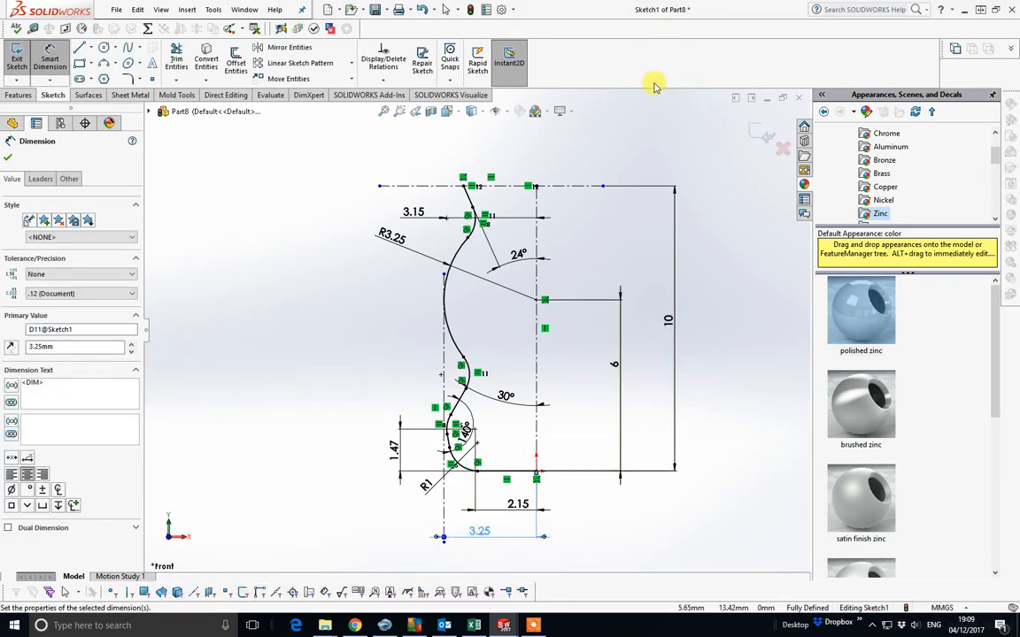
{"action": "left_click", "coordinate": [762, 134]}
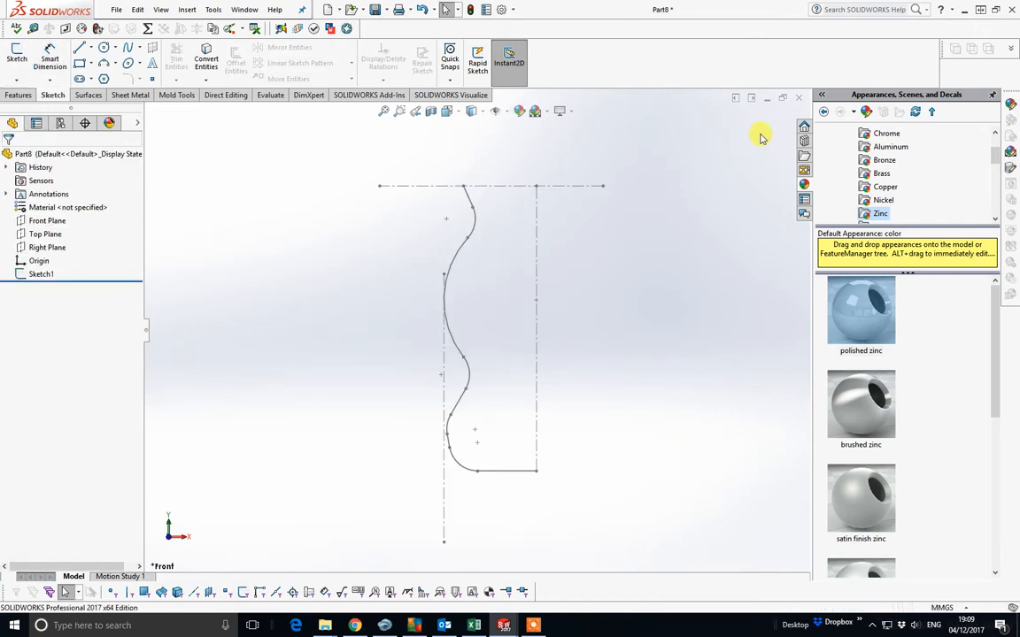
Start a one-direction thin Extruded Boss/Base from the clip profile sketch with a wall thickness of 0.6 mm
{"action": "left_click", "coordinate": [16, 95]}
{"action": "left_click", "coordinate": [19, 62]}
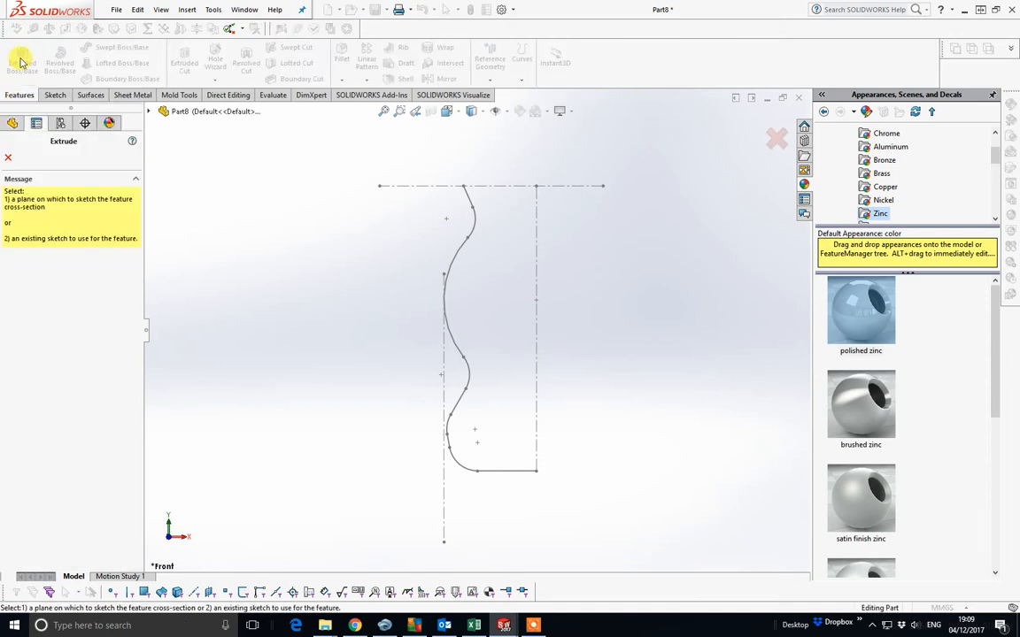
{"action": "left_click", "coordinate": [444, 312]}
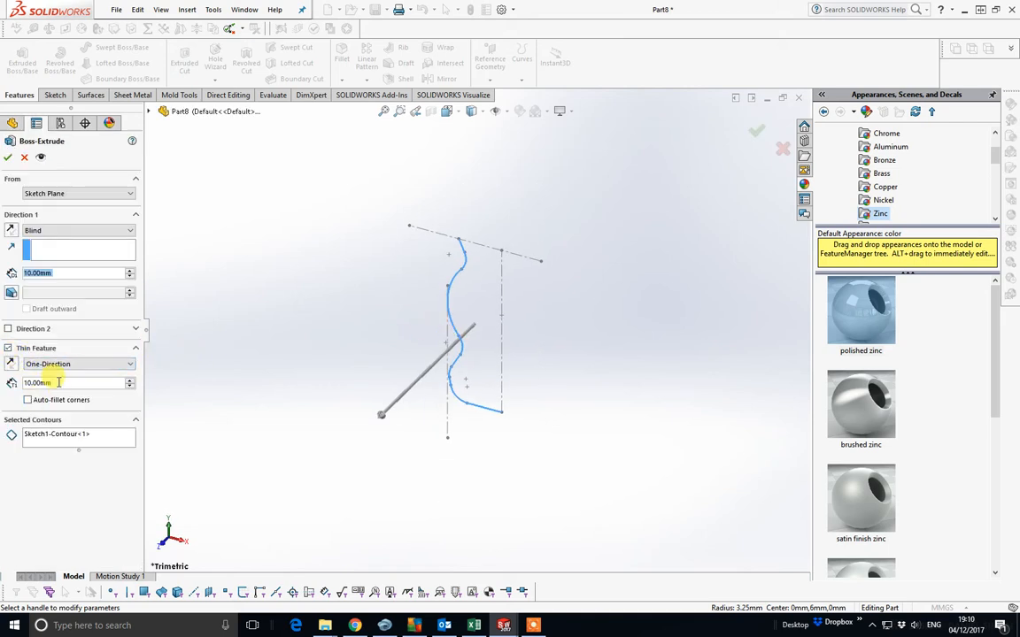
{"action": "left_click", "coordinate": [39, 383]}
{"action": "type", "text": ".6"}
{"action": "key", "text": "Return"}
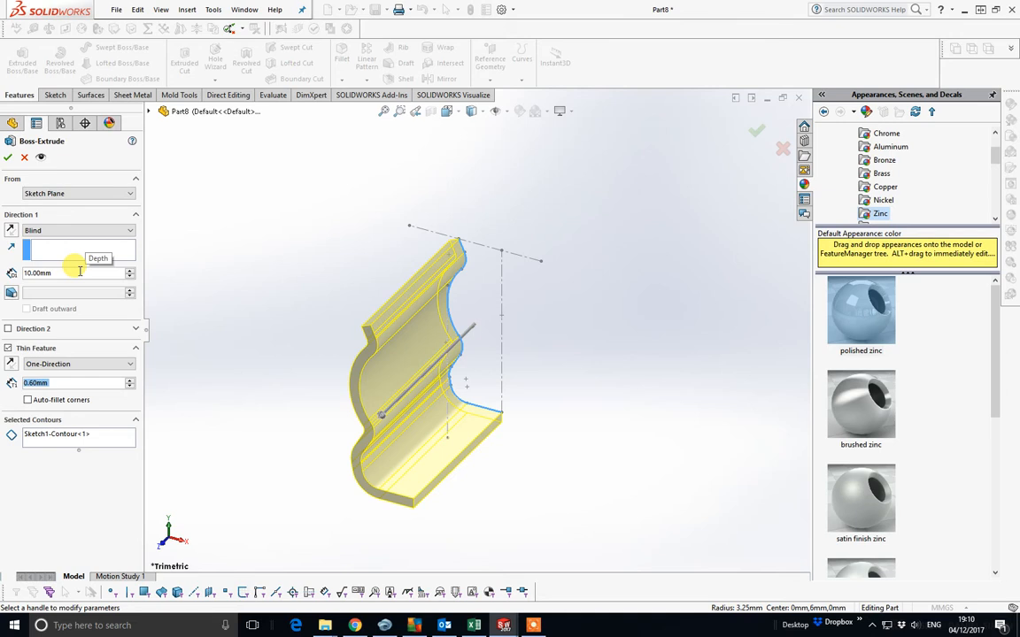
{"action": "type", "text": "6.4"}
{"action": "key", "text": "Return"}
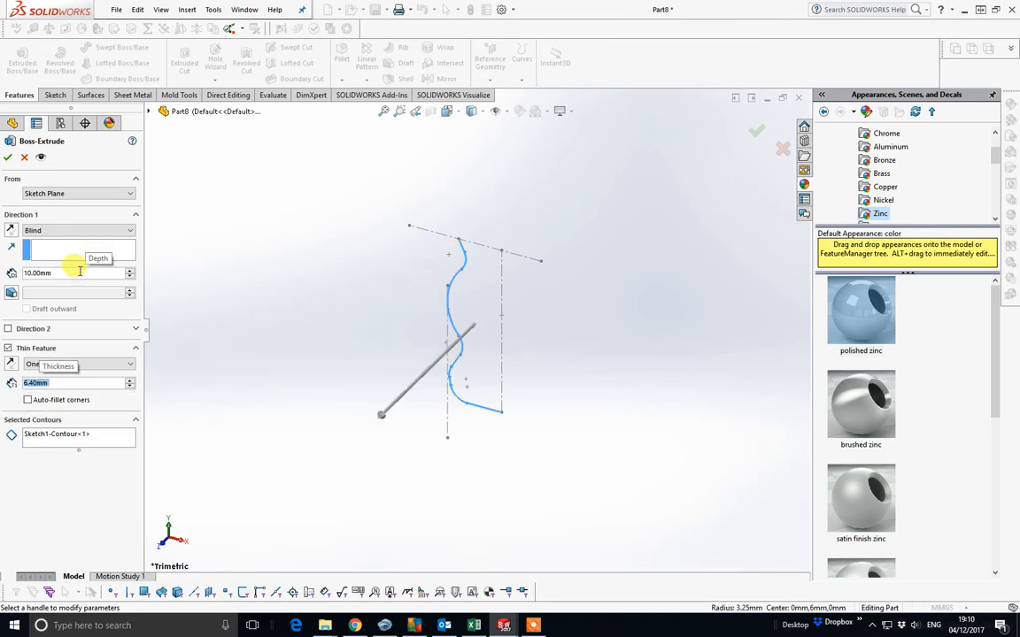
{"action": "type", "text": "6"}
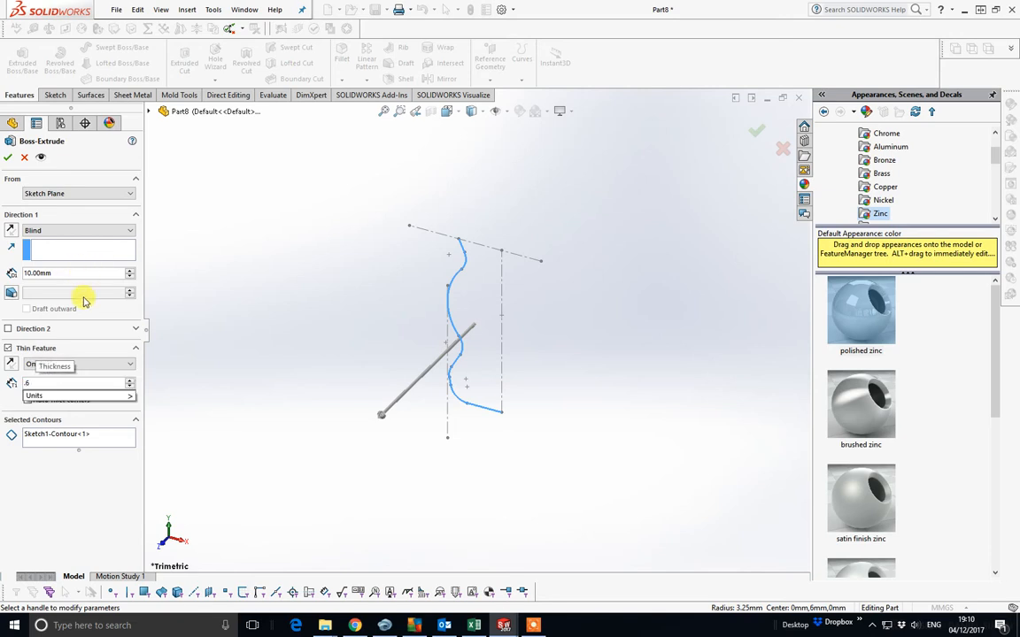
Set the thin extrusion's blind depth to 6.4 mm and create the feature
{"action": "double_click", "coordinate": [54, 274]}
{"action": "type", "text": "6.4"}
{"action": "key", "text": "Return"}
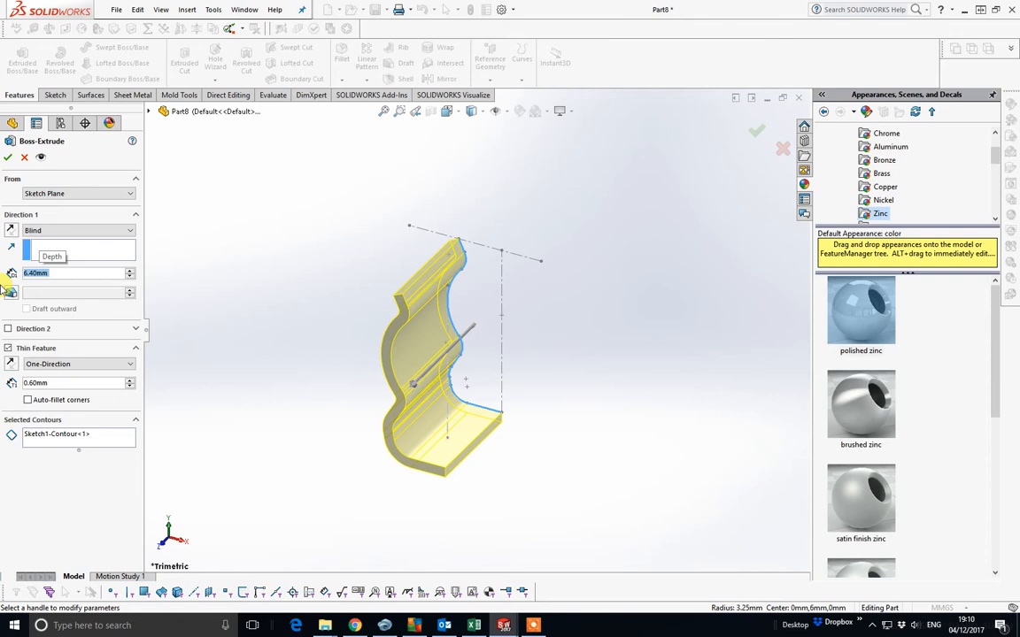
{"action": "left_click", "coordinate": [8, 158]}
Mirror the thin extrusion about the narrow end face of its flat base to complete the clip
{"action": "middle_click_drag", "start_coordinate": [440, 414], "coordinate": [422, 329]}
{"action": "left_click", "coordinate": [441, 78]}
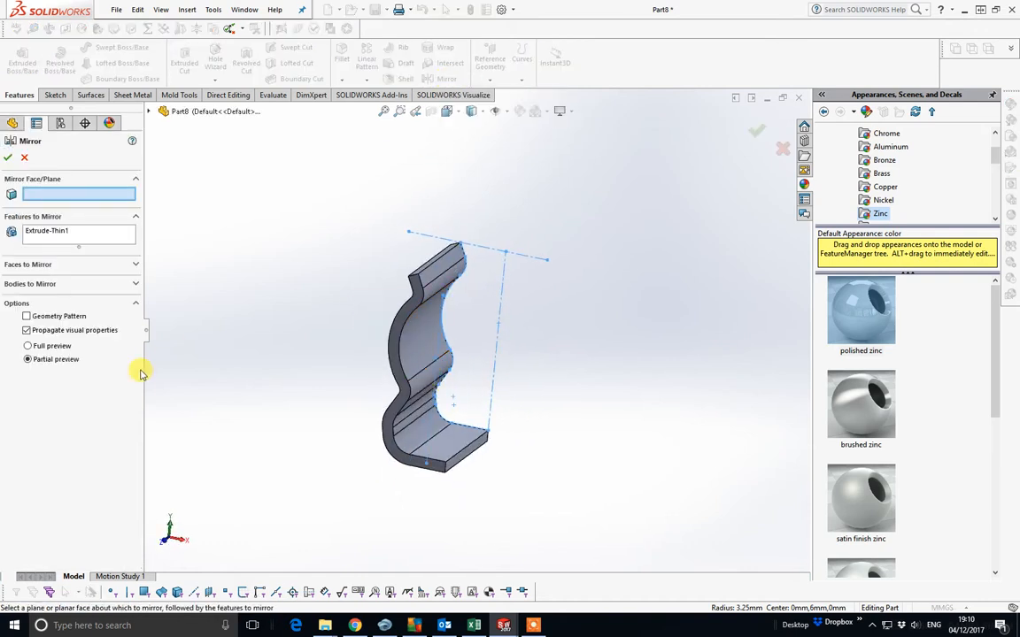
{"action": "left_click", "coordinate": [464, 458]}
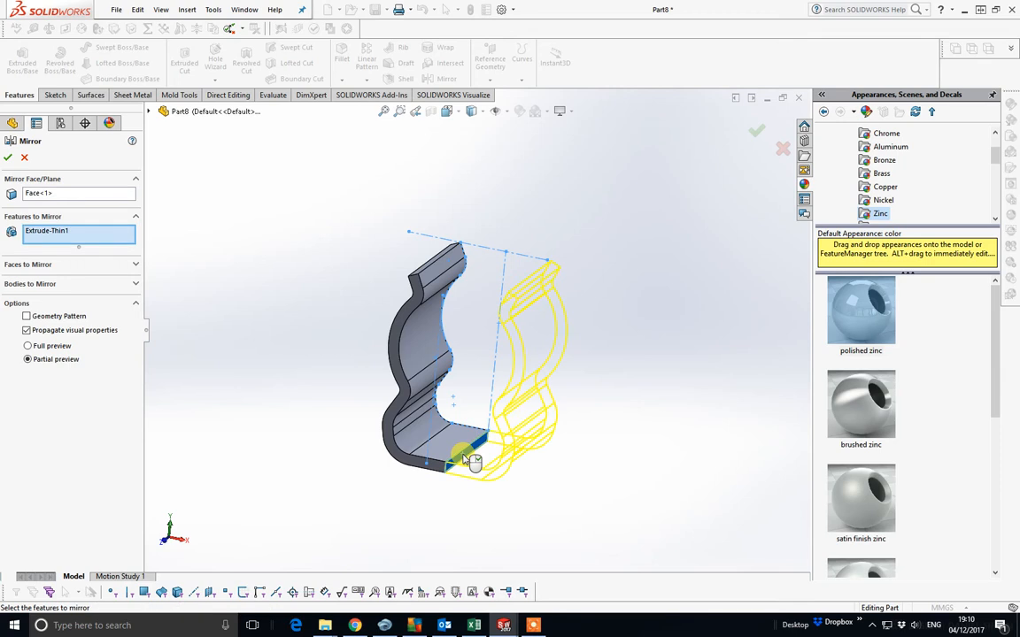
{"action": "right_click", "coordinate": [464, 458]}
Sketch a corner rectangle about 4.13 × 0.6 mm on the clip's end face, covering the flat base section between the corner arcs
{"action": "mouse_move", "coordinate": [485, 406]}
{"action": "middle_mouse_down"}
{"action": "mouse_move", "coordinate": [353, 352]}
{"action": "mouse_move", "coordinate": [232, 340]}
{"action": "mouse_move", "coordinate": [371, 338]}
{"action": "mouse_move", "coordinate": [485, 380]}
{"action": "mouse_move", "coordinate": [489, 409]}
{"action": "middle_mouse_up"}
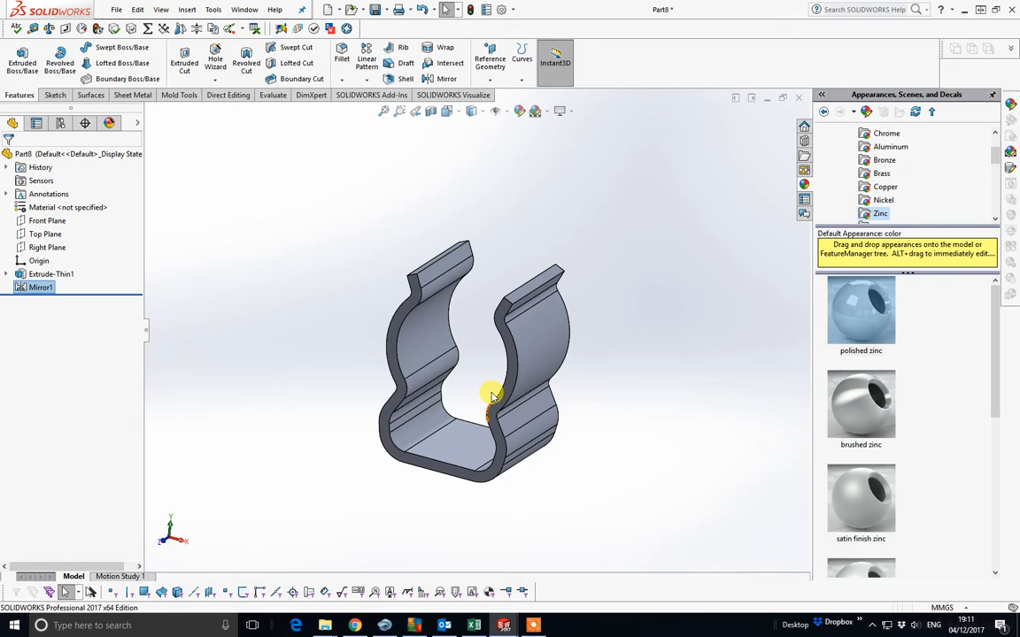
{"action": "middle_click_drag", "start_coordinate": [522, 364], "coordinate": [384, 445]}
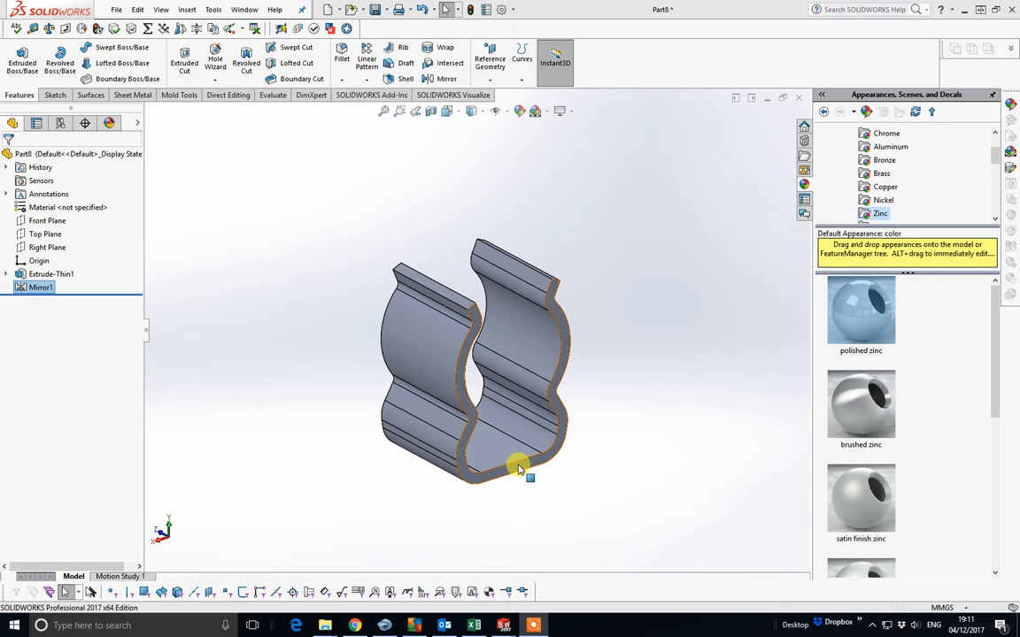
{"action": "left_click", "coordinate": [55, 95]}
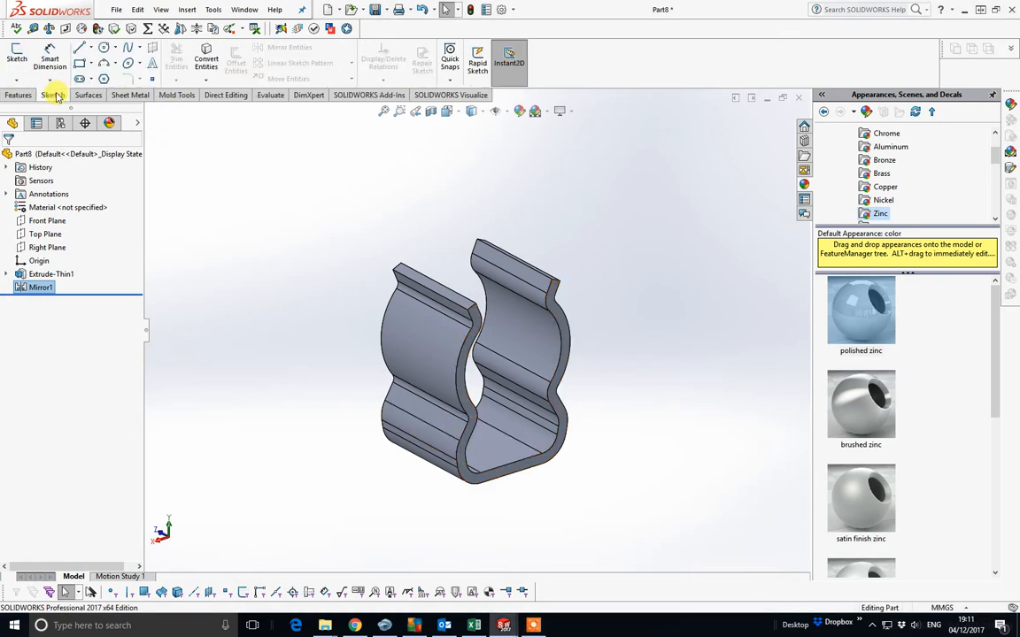
{"action": "left_click", "coordinate": [513, 469]}
{"action": "middle_click_drag", "start_coordinate": [519, 466], "coordinate": [528, 422]}
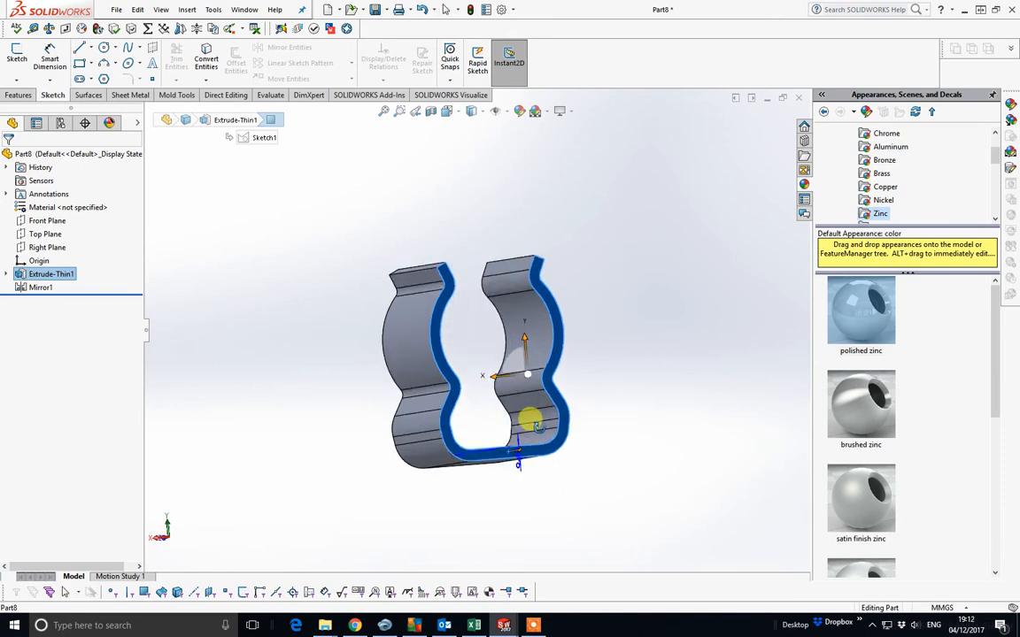
{"action": "middle_click_drag", "start_coordinate": [440, 401], "coordinate": [422, 443]}
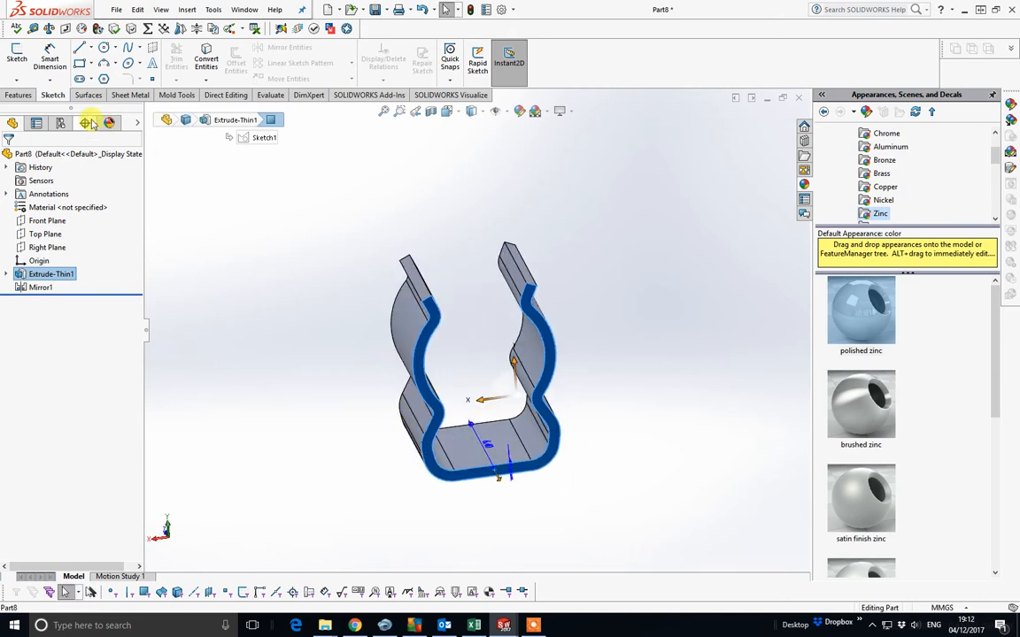
{"action": "left_click", "coordinate": [81, 64]}
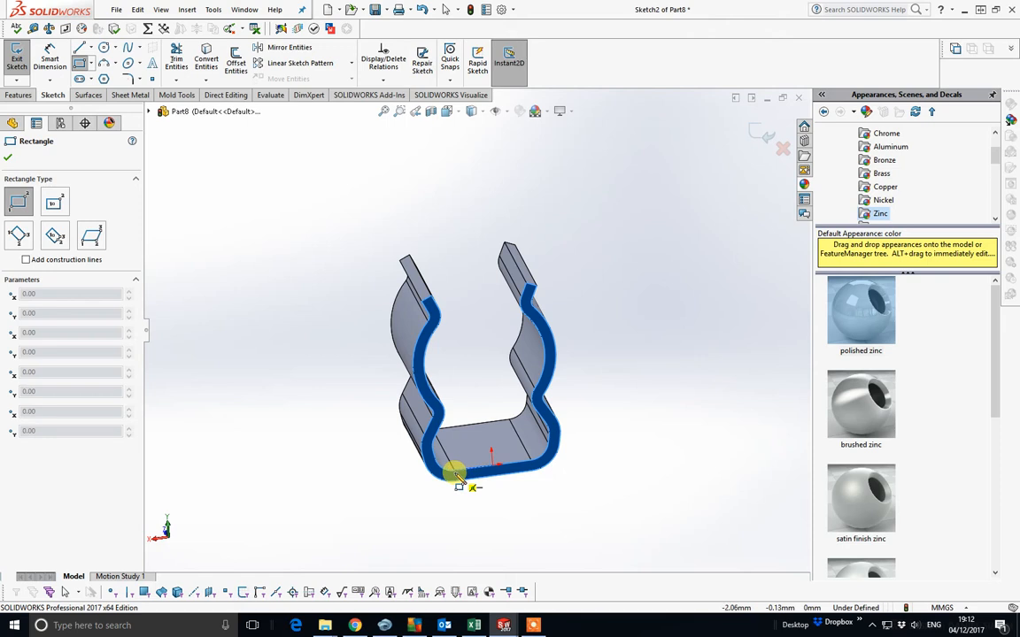
{"action": "left_click_drag", "start_coordinate": [455, 476], "coordinate": [538, 475]}
{"action": "right_click", "coordinate": [539, 479]}
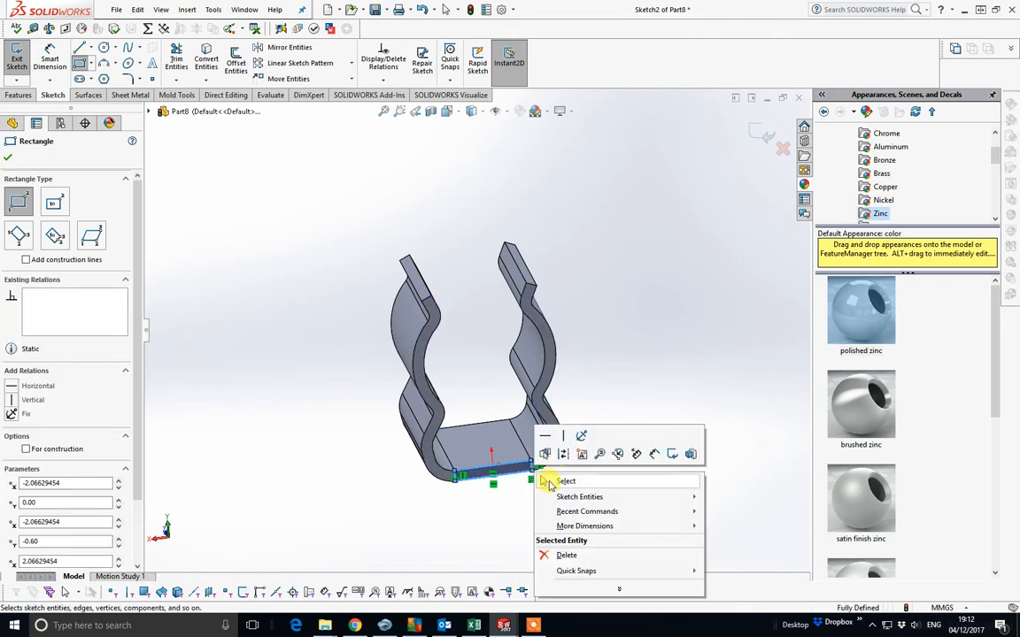
{"action": "left_click", "coordinate": [567, 480]}
{"action": "scroll", "coordinate": [496, 452], "scroll_direction": "down", "scroll_amount": 3}
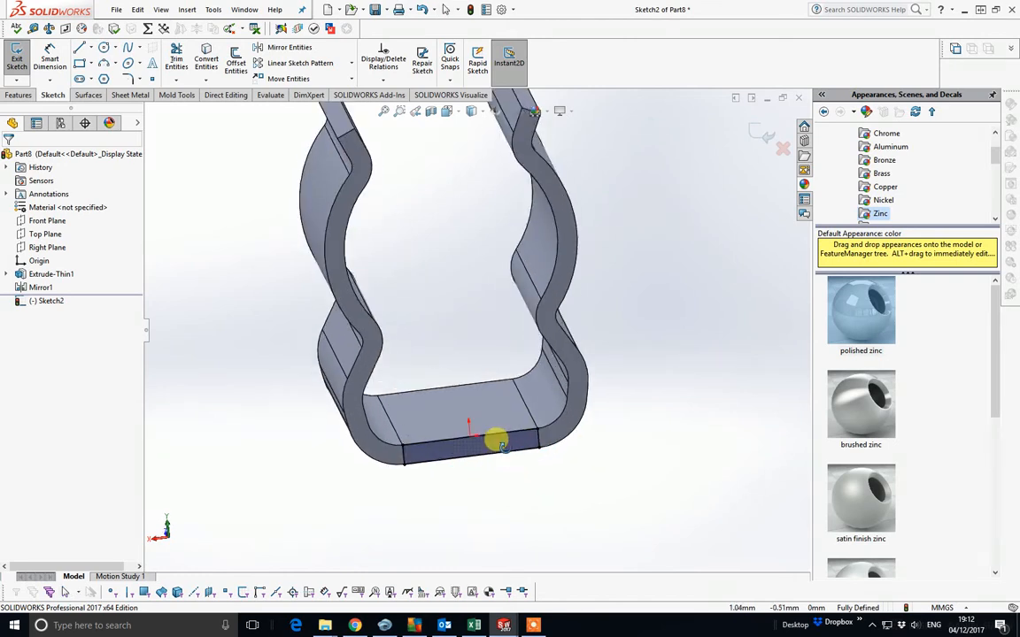
Measure the length of the rectangle's short side and the distance between its two short sides
{"action": "left_click", "coordinate": [33, 29]}
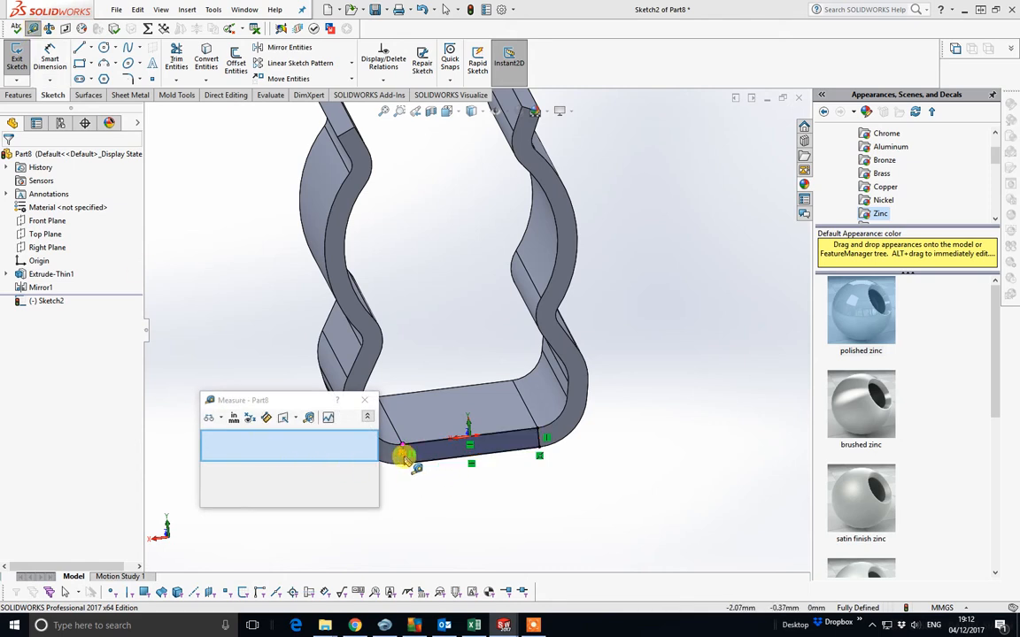
{"action": "left_click", "coordinate": [405, 457]}
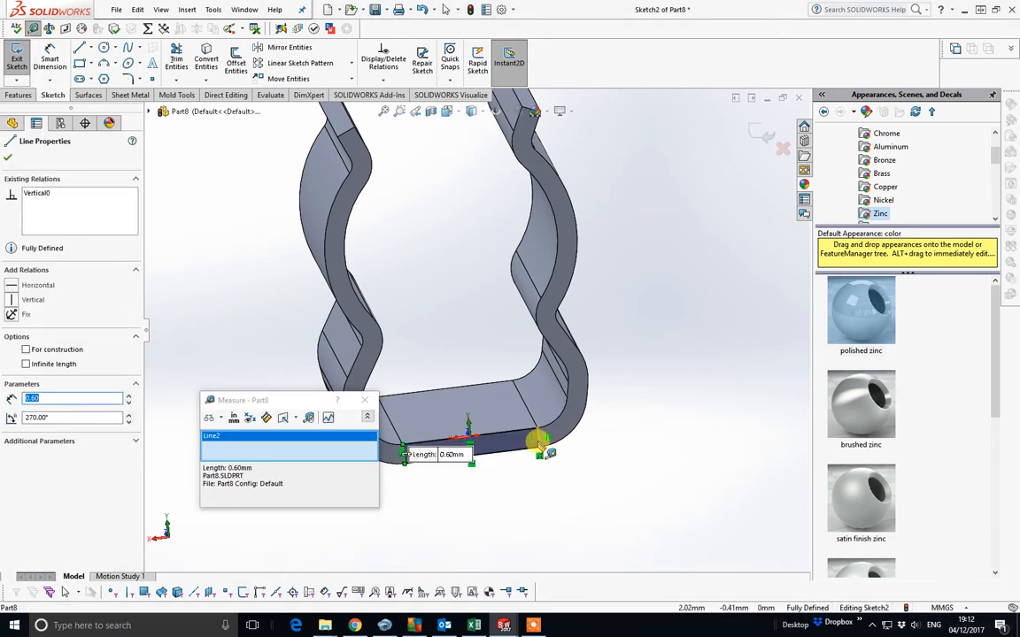
{"action": "left_click", "coordinate": [539, 442]}
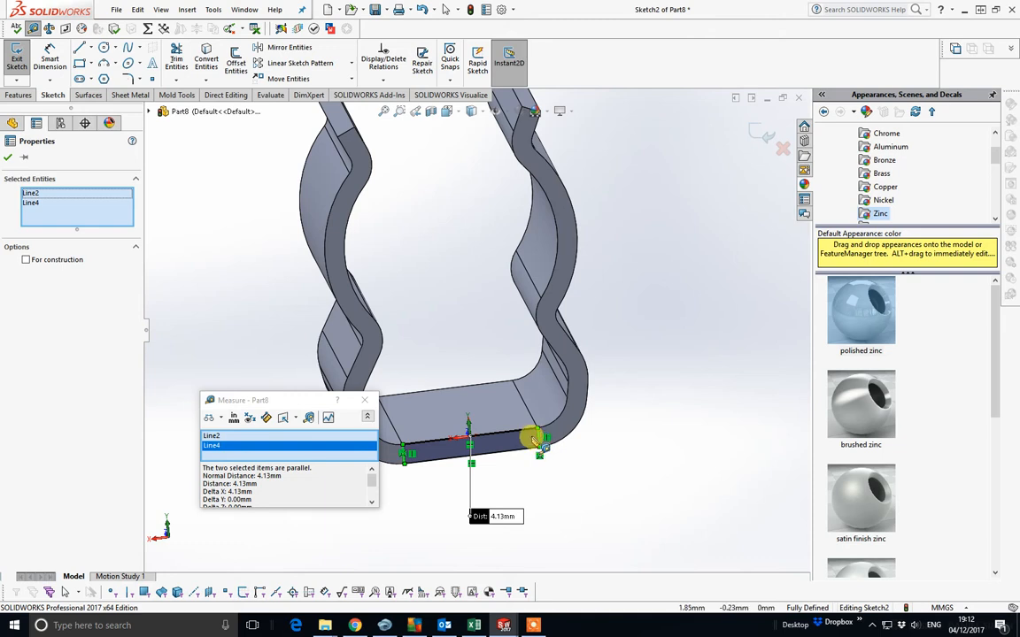
{"action": "left_click", "coordinate": [7, 159]}
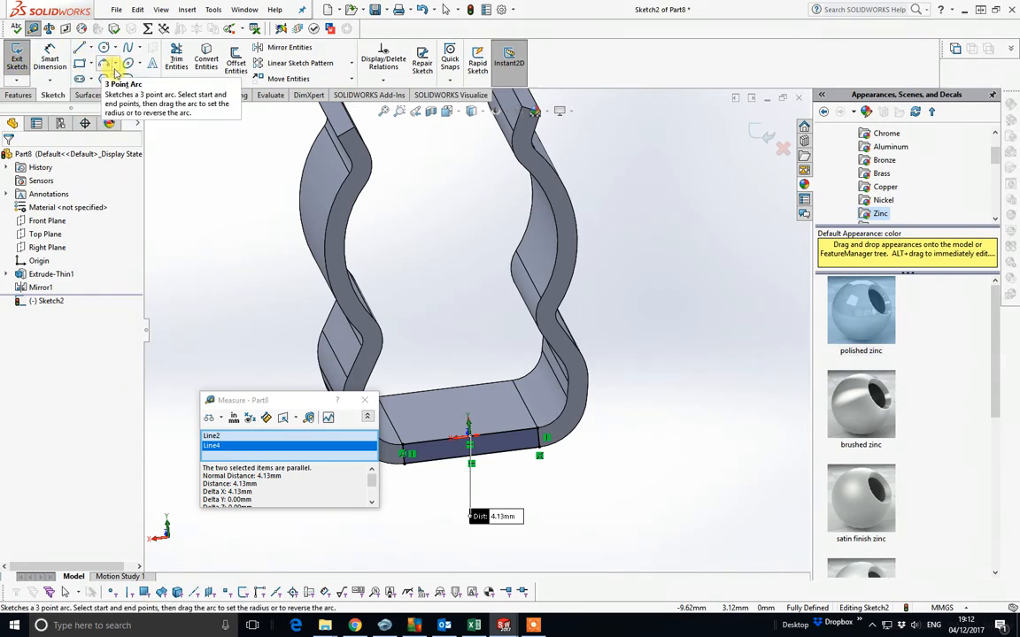
Extrude the base rectangle 5 mm outward from the clip as a flat tab with the result merged
{"action": "left_click", "coordinate": [24, 97]}
{"action": "left_click", "coordinate": [28, 57]}
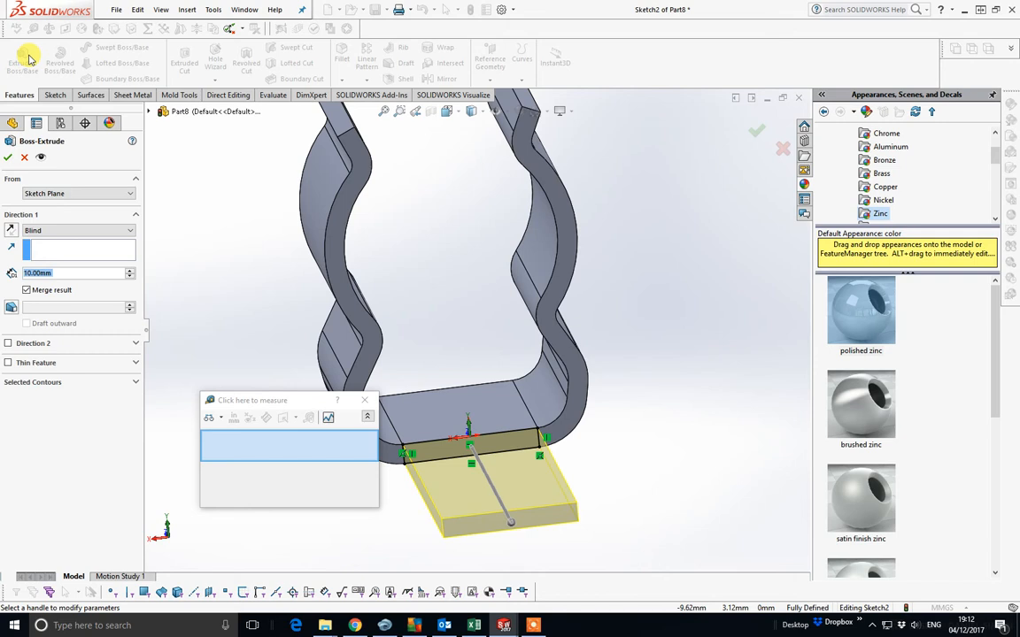
{"action": "type", "text": "5"}
{"action": "key", "text": "Return"}
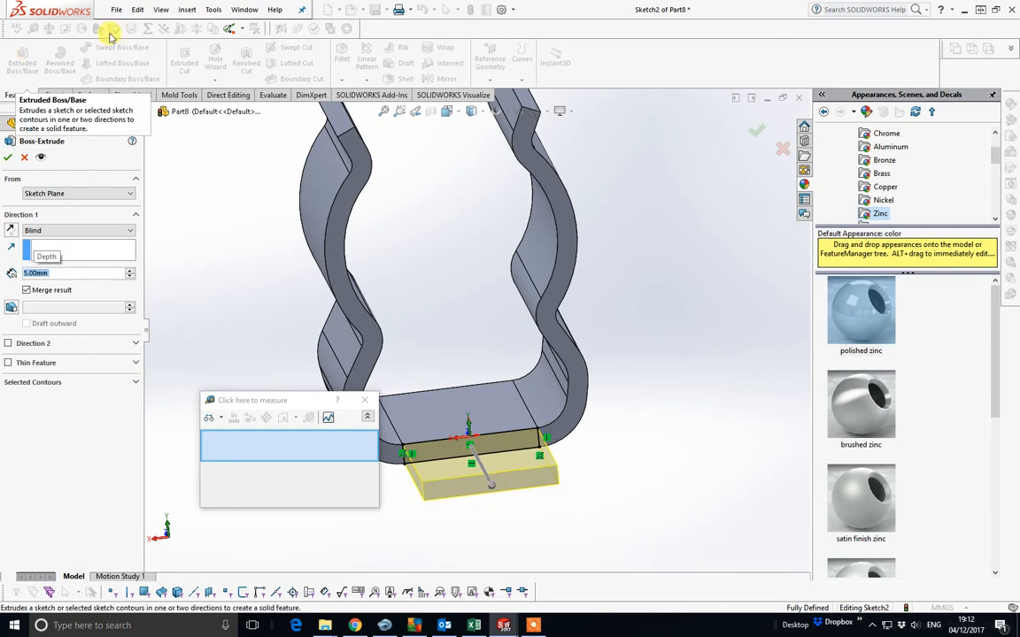
{"action": "middle_click_drag", "start_coordinate": [445, 258], "coordinate": [461, 386]}
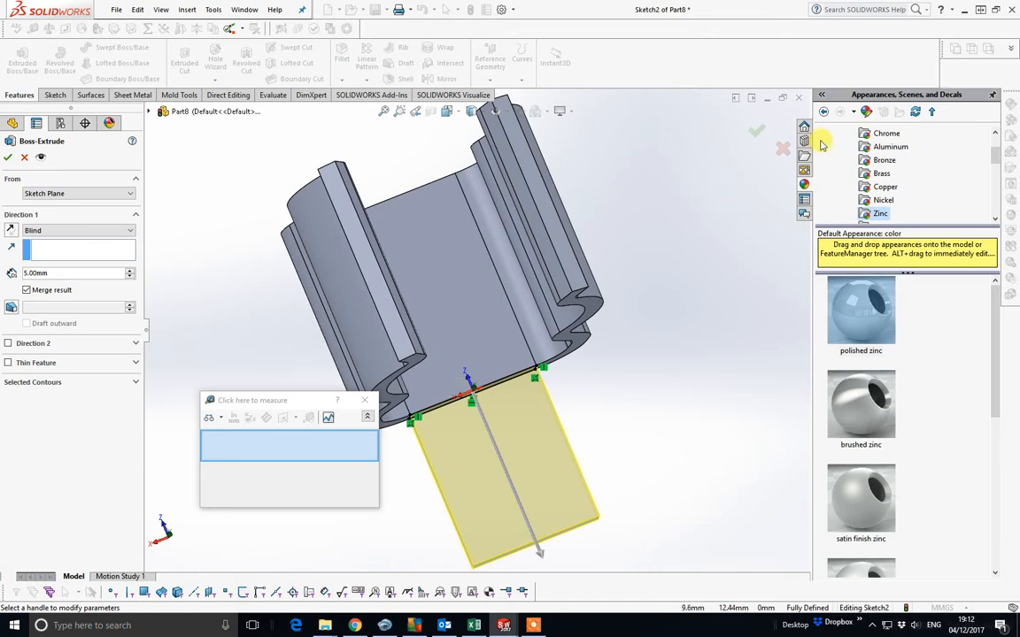
{"action": "left_click", "coordinate": [753, 131]}
Sketch a corner rectangle about 4.25 × 0.6 mm on the tab's long side face, starting from the tab's outer end
{"action": "mouse_move", "coordinate": [410, 475]}
{"action": "middle_mouse_down"}
{"action": "mouse_move", "coordinate": [254, 515]}
{"action": "mouse_move", "coordinate": [394, 542]}
{"action": "mouse_move", "coordinate": [368, 350]}
{"action": "middle_mouse_up"}
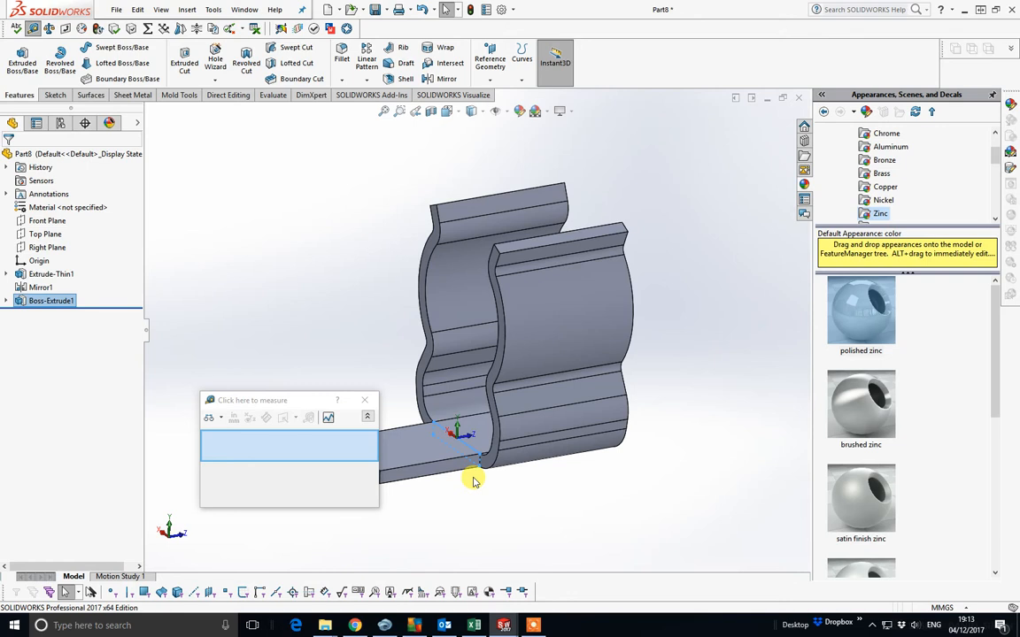
{"action": "left_click", "coordinate": [54, 95]}
{"action": "left_click", "coordinate": [17, 55]}
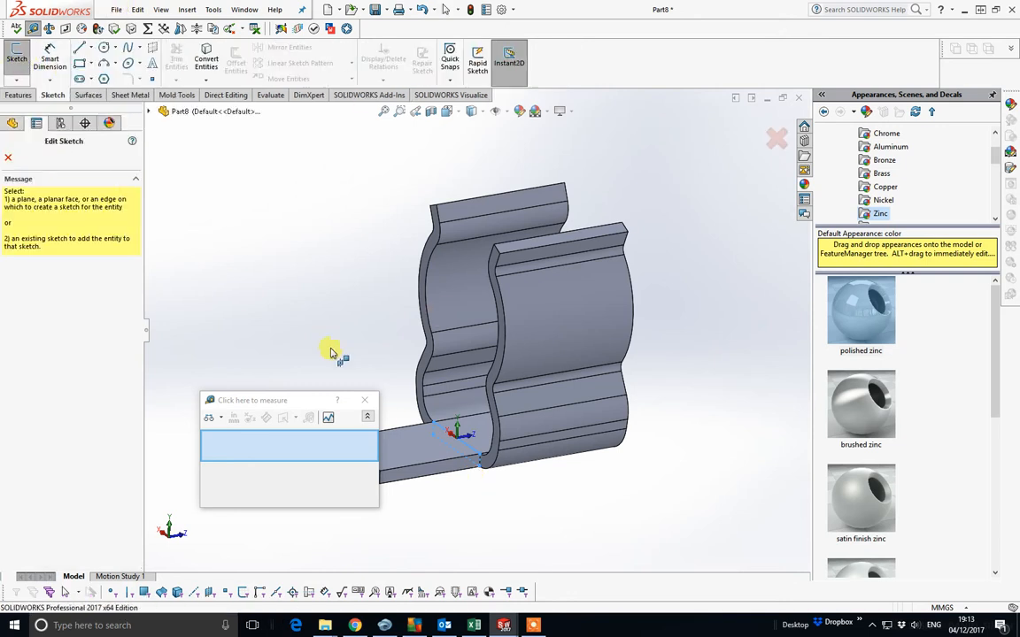
{"action": "left_click", "coordinate": [423, 474]}
{"action": "left_click", "coordinate": [363, 400]}
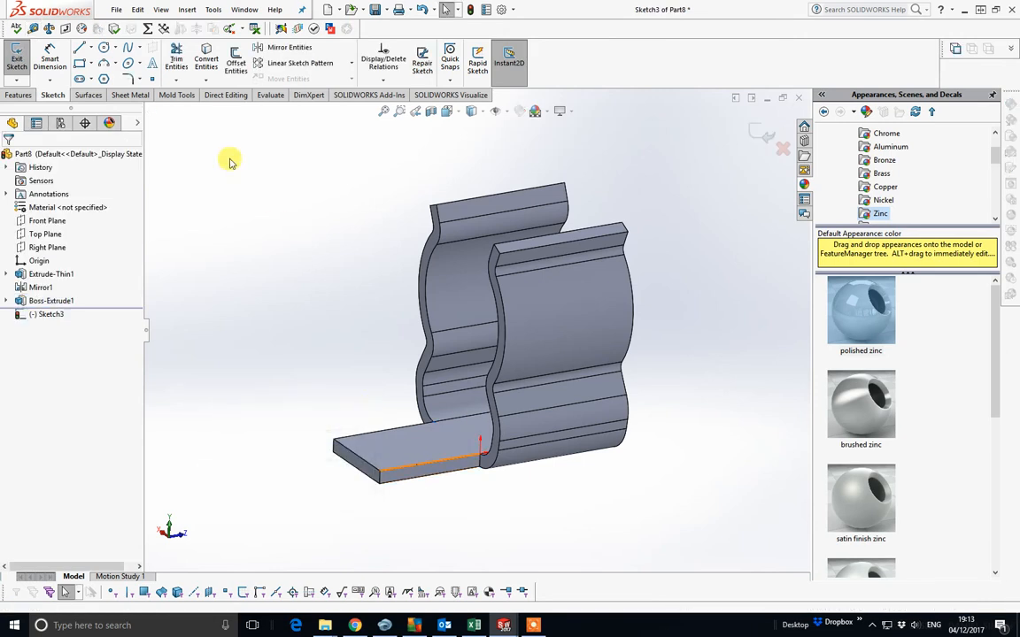
{"action": "left_click", "coordinate": [80, 66]}
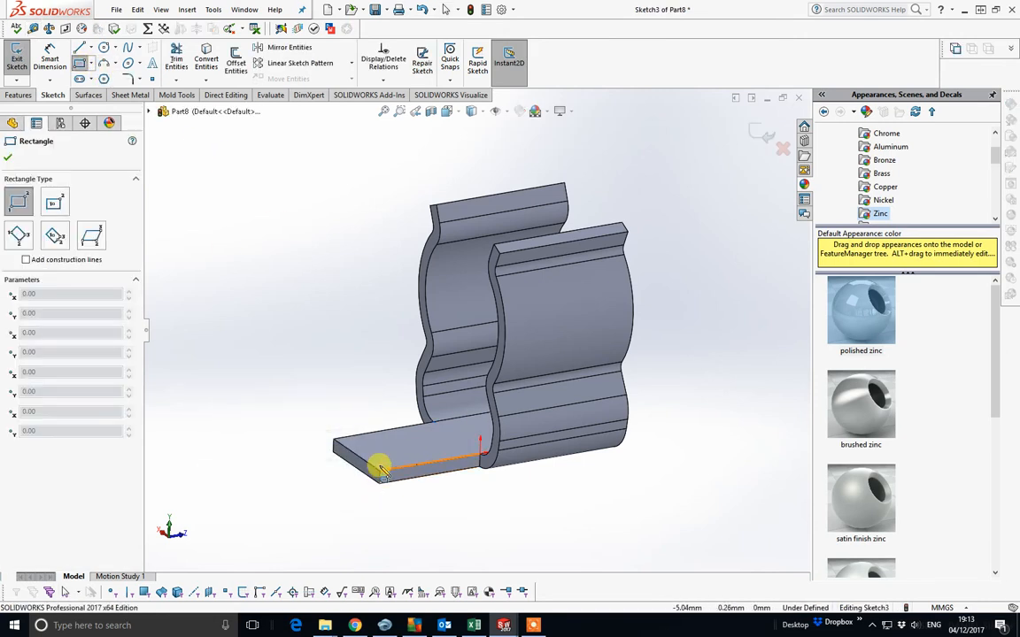
{"action": "left_click", "coordinate": [465, 478]}
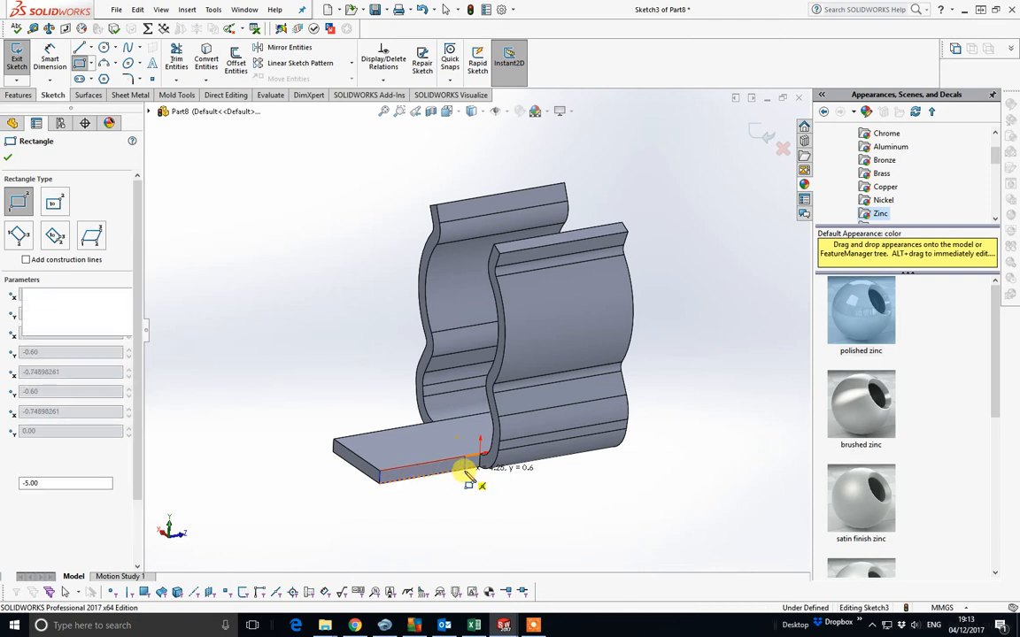
{"action": "right_click", "coordinate": [475, 471]}
{"action": "left_click", "coordinate": [510, 489]}
{"action": "middle_click_drag", "start_coordinate": [496, 483], "coordinate": [462, 479]}
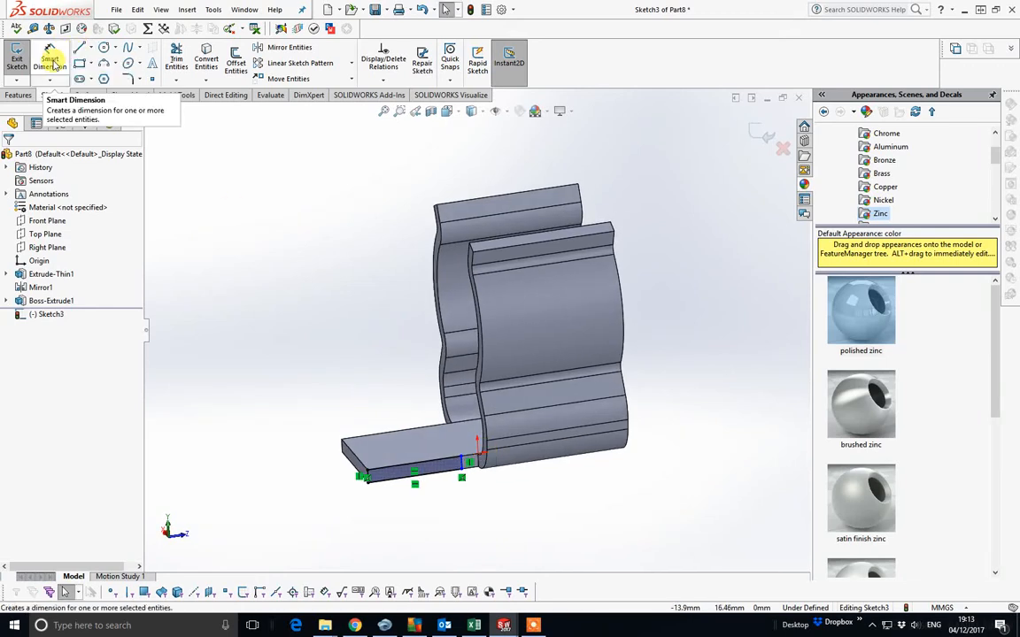
{"action": "mouse_move", "coordinate": [426, 442]}
{"action": "middle_mouse_down"}
{"action": "mouse_move", "coordinate": [450, 515]}
{"action": "mouse_move", "coordinate": [447, 494]}
{"action": "middle_mouse_up"}
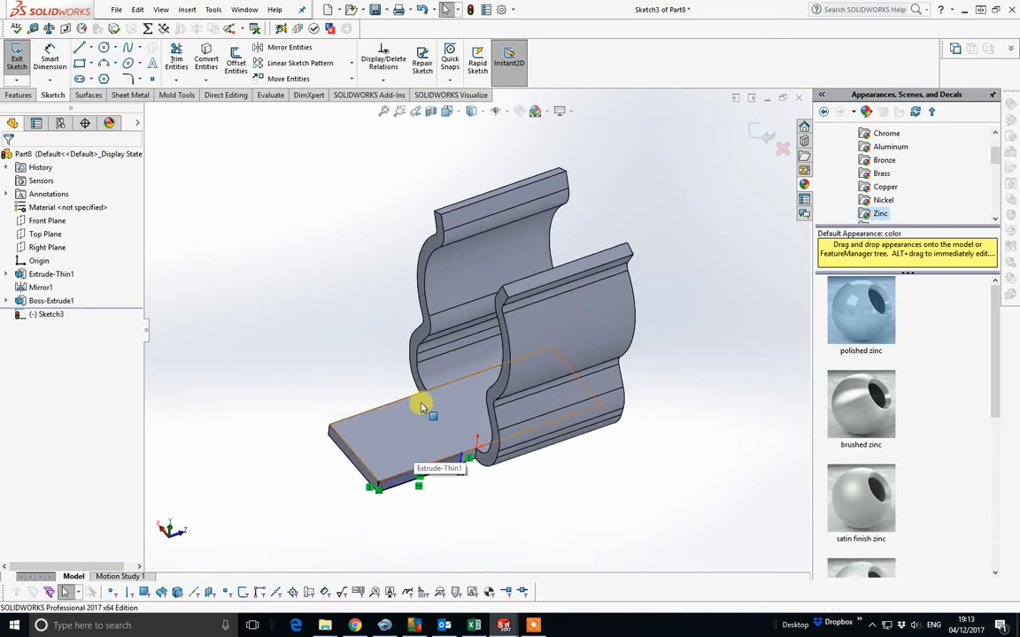
Make the rectangle's inner short side collinear with the vertical edge where the tab meets the clip
{"action": "scroll", "coordinate": [417, 456], "scroll_direction": "down", "scroll_amount": 3}
{"action": "left_click", "coordinate": [435, 449]}
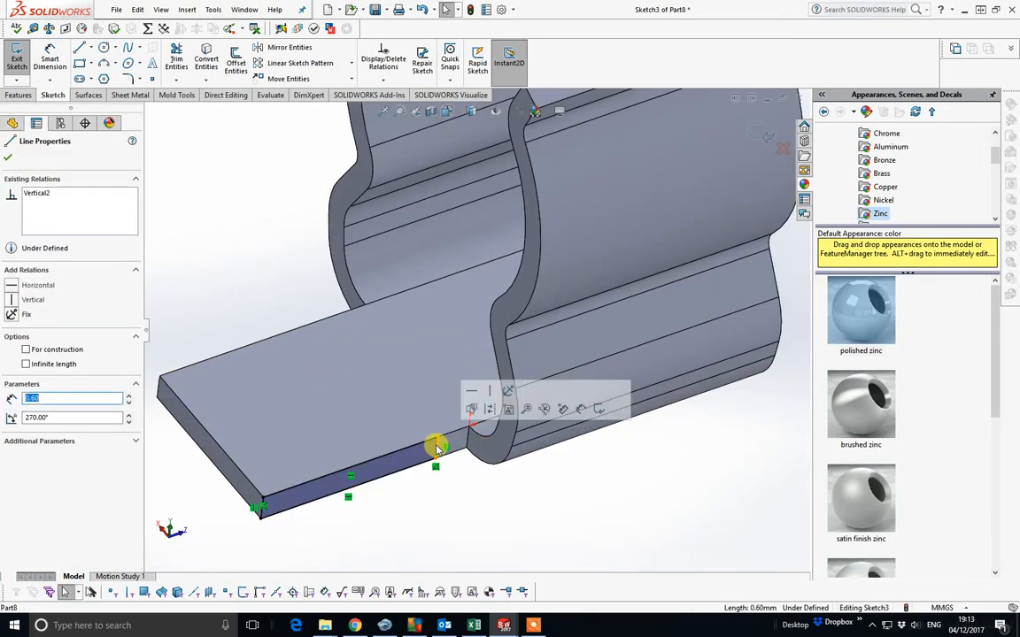
{"action": "left_click", "coordinate": [466, 439], "text": "ctrl"}
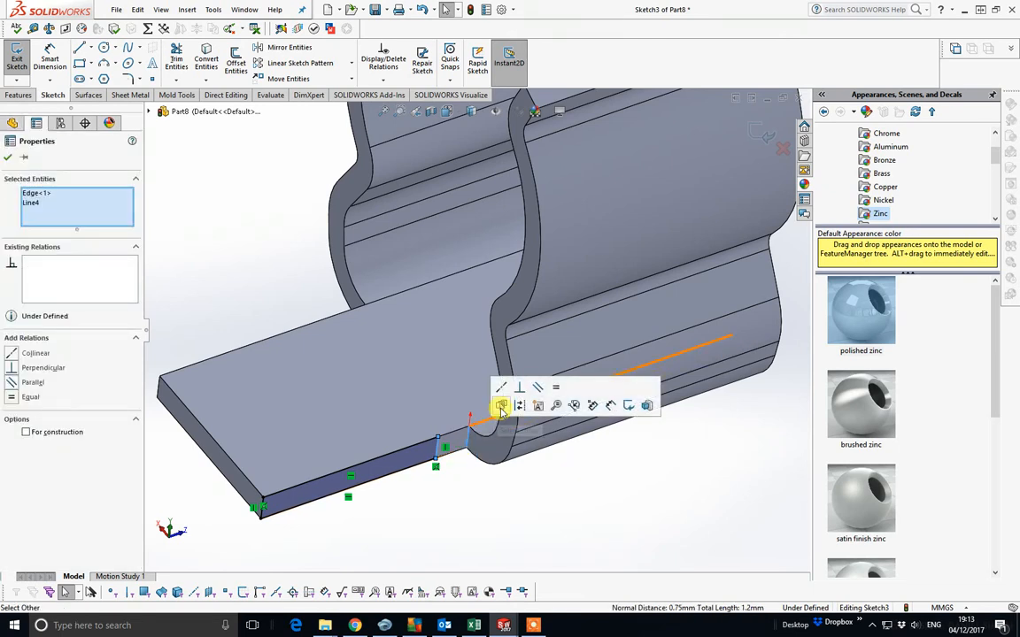
{"action": "scroll", "coordinate": [377, 450], "scroll_direction": "up", "scroll_amount": 3}
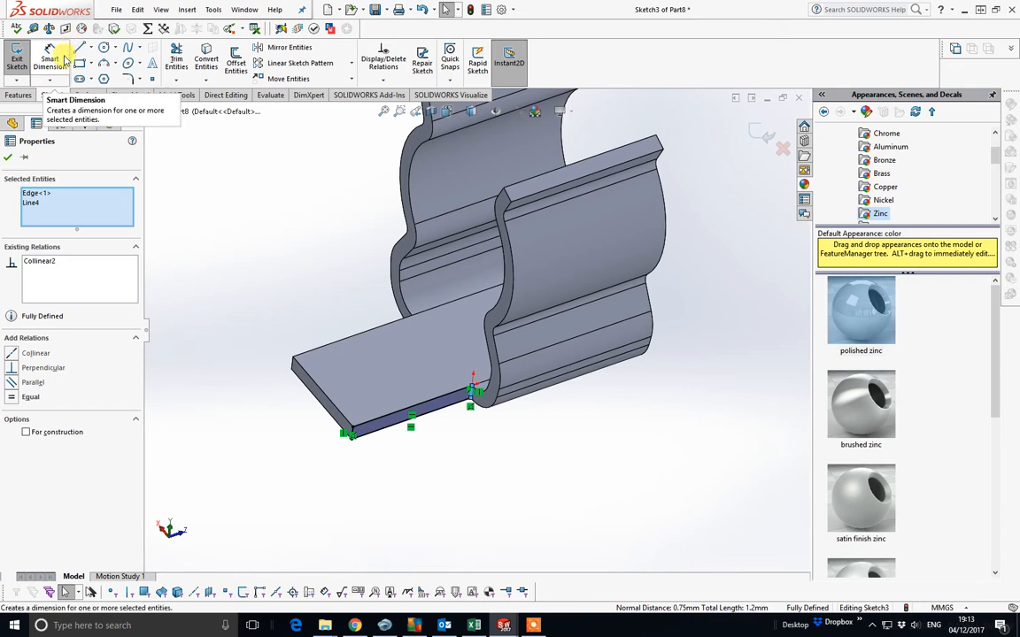
Extrude the side-face rectangle 0.5 mm outward to widen the tab on that side, with the result merged
{"action": "left_click", "coordinate": [19, 94]}
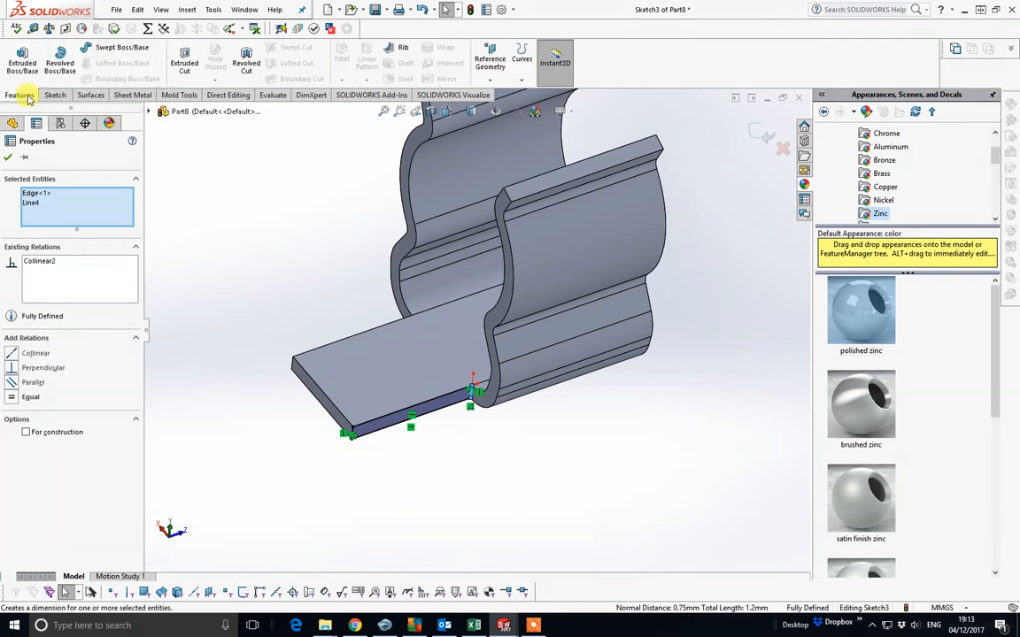
{"action": "left_click", "coordinate": [19, 58]}
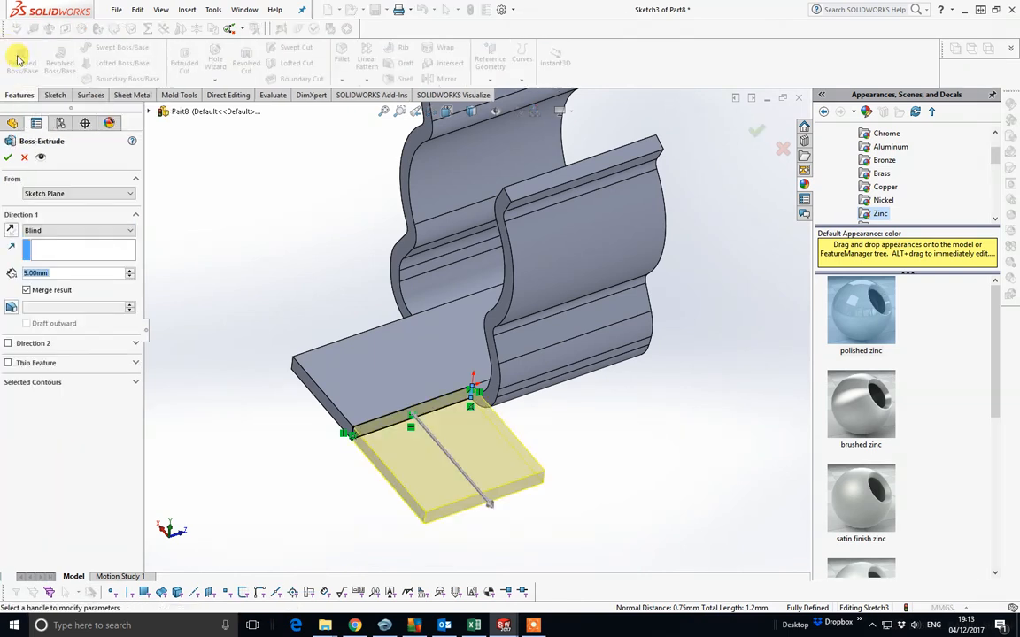
{"action": "type", "text": "0.5"}
{"action": "key", "text": "Return"}
{"action": "middle_click_drag", "start_coordinate": [434, 443], "coordinate": [735, 129]}
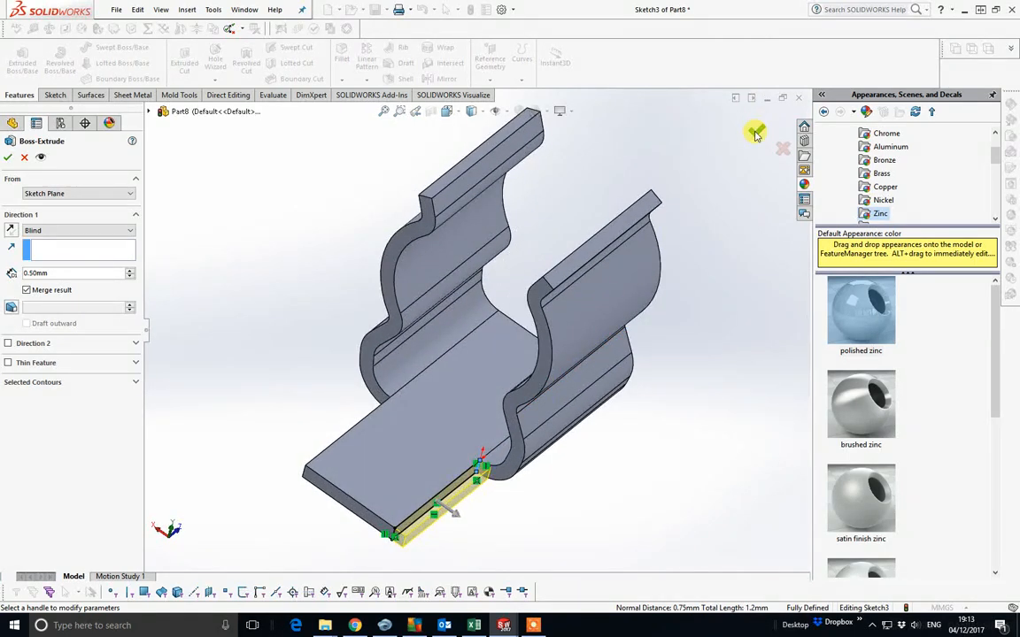
{"action": "left_click", "coordinate": [755, 133]}
Mirror the 0.5 mm side extrusion about the Right Plane to widen the tab's opposite side
{"action": "middle_click_drag", "start_coordinate": [422, 490], "coordinate": [403, 221]}
{"action": "left_click", "coordinate": [445, 79]}
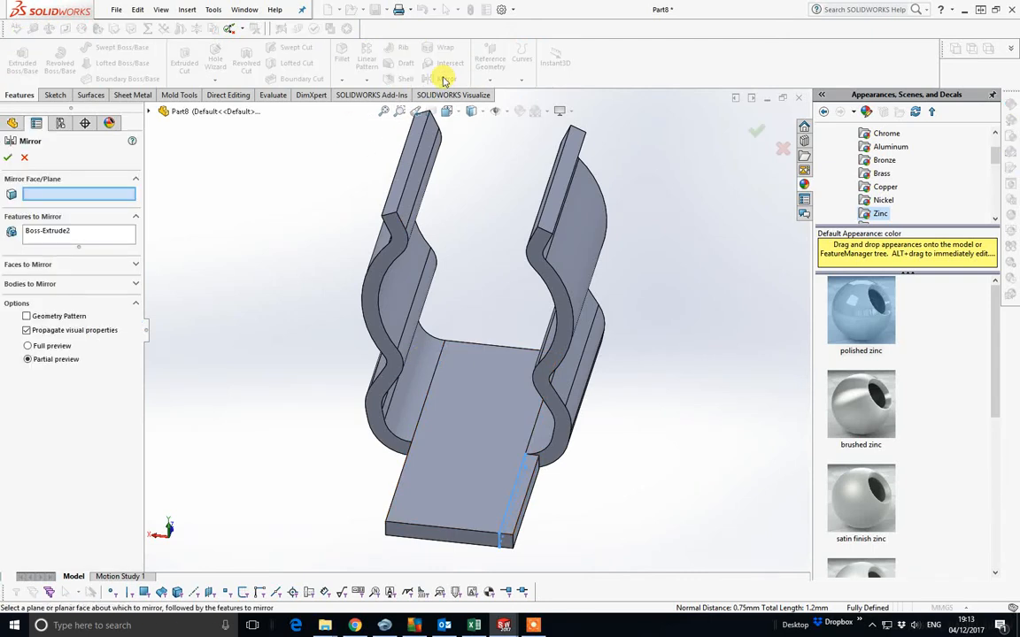
{"action": "left_click", "coordinate": [159, 111]}
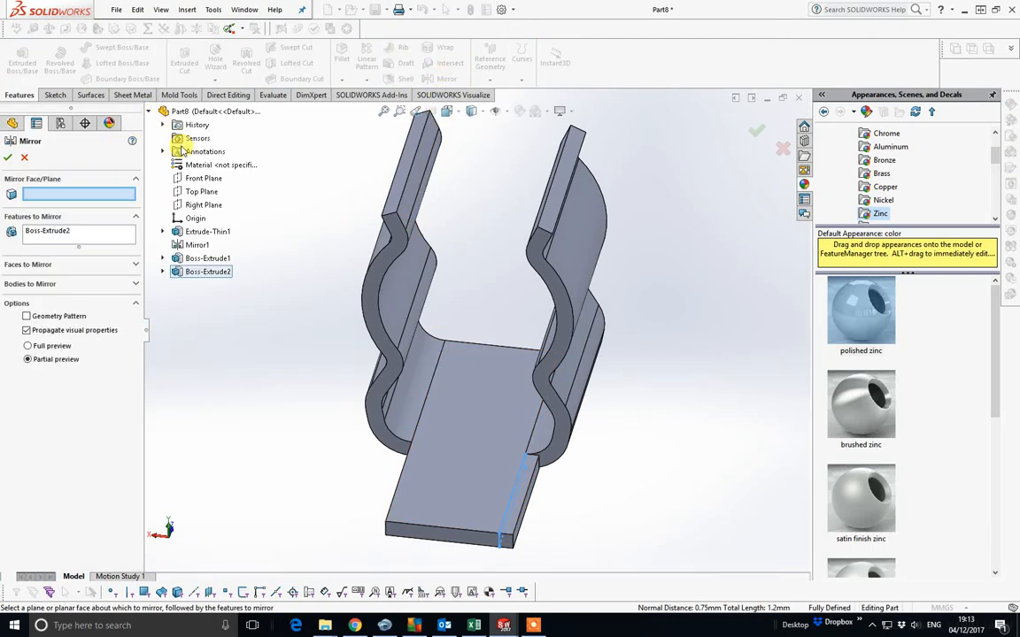
{"action": "left_click", "coordinate": [202, 205]}
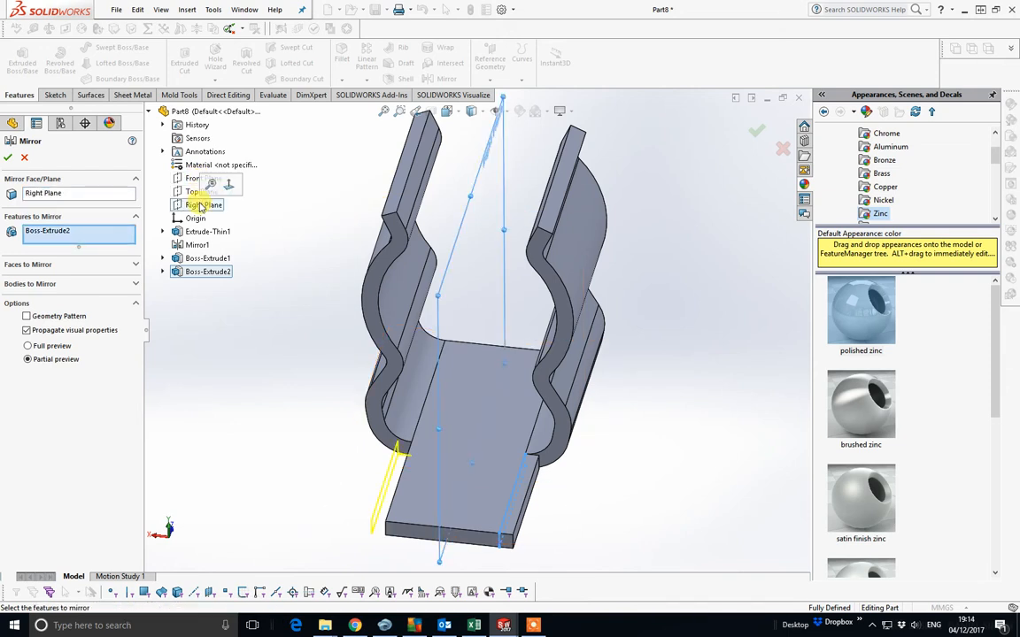
{"action": "left_click", "coordinate": [8, 158]}
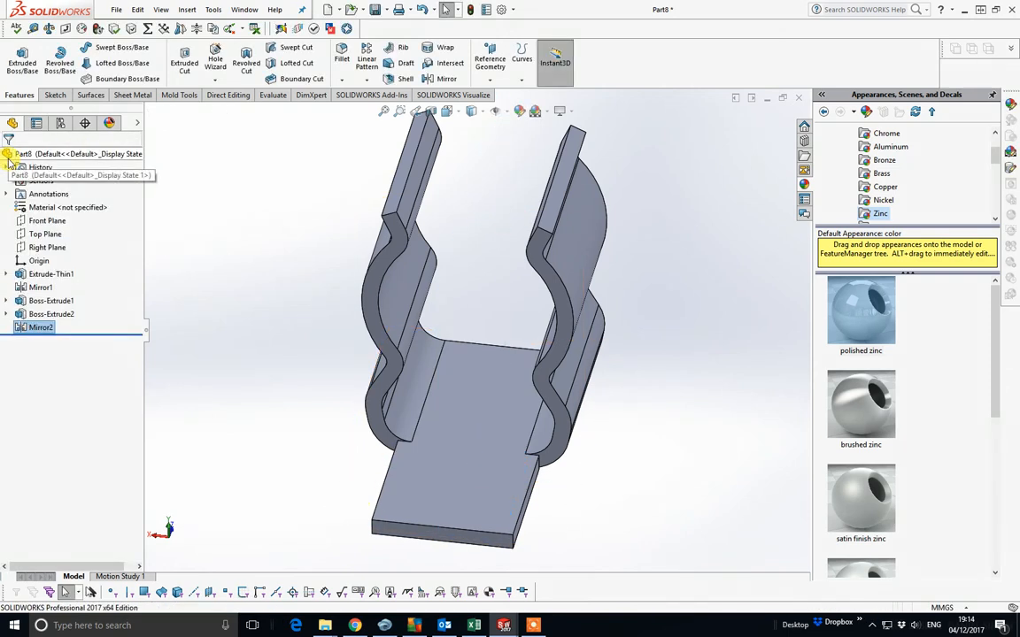
On the flat underside of the base, sketch a circle about 0.52 mm in diameter near the corner where the tab meets the clip
{"action": "mouse_move", "coordinate": [603, 504]}
{"action": "middle_mouse_down"}
{"action": "mouse_move", "coordinate": [487, 344]}
{"action": "mouse_move", "coordinate": [487, 274]}
{"action": "mouse_move", "coordinate": [486, 319]}
{"action": "mouse_move", "coordinate": [677, 416]}
{"action": "mouse_move", "coordinate": [626, 505]}
{"action": "mouse_move", "coordinate": [641, 528]}
{"action": "middle_mouse_up"}
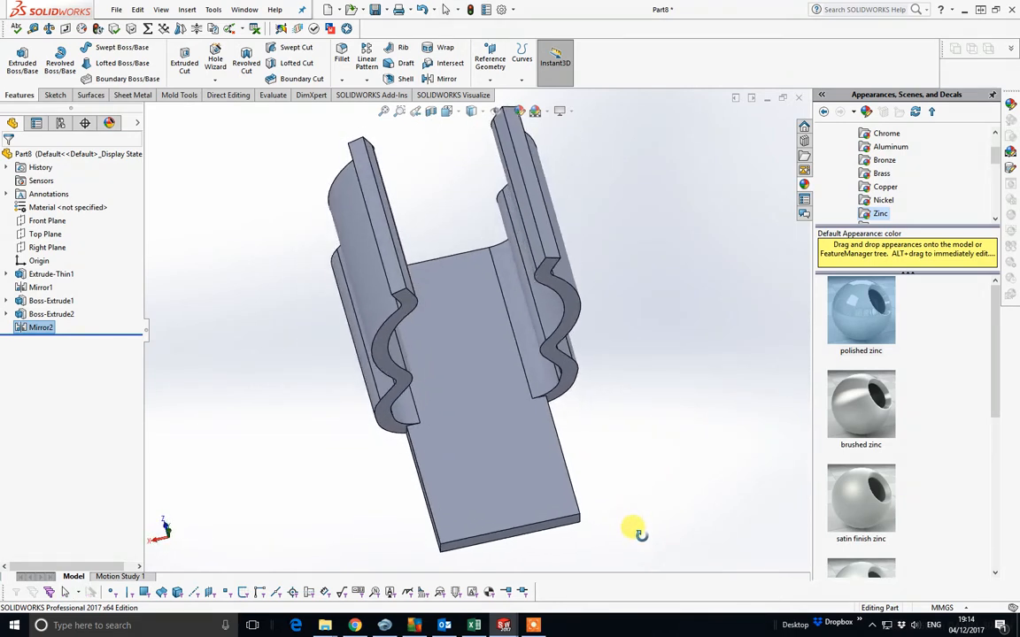
{"action": "key", "text": "space"}
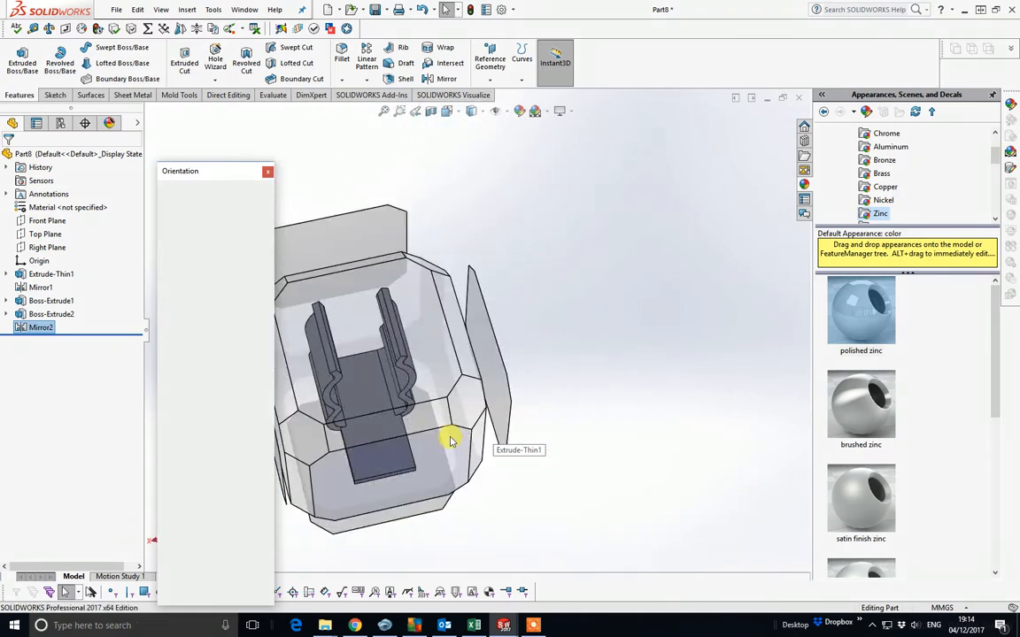
{"action": "left_click", "coordinate": [422, 469]}
{"action": "key", "text": "space"}
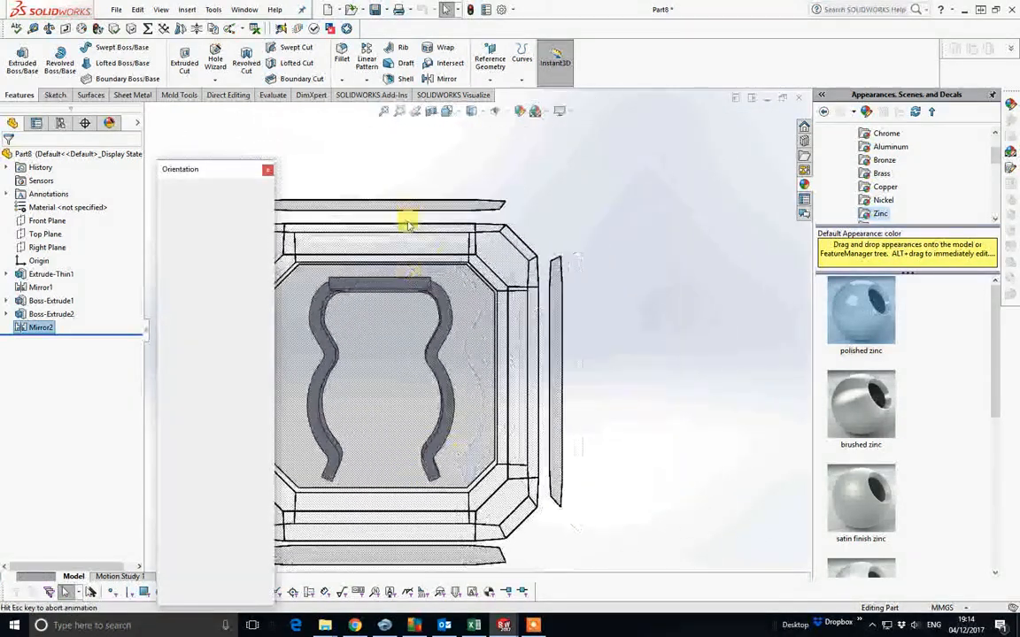
{"action": "left_click", "coordinate": [398, 232]}
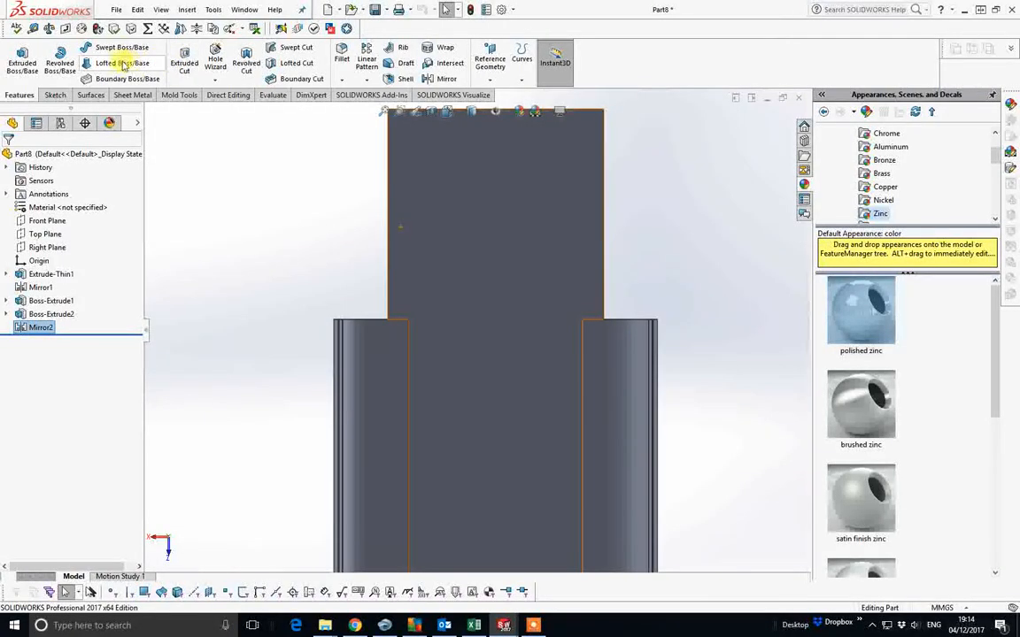
{"action": "left_click", "coordinate": [53, 94]}
{"action": "left_click", "coordinate": [16, 54]}
{"action": "left_click", "coordinate": [472, 380]}
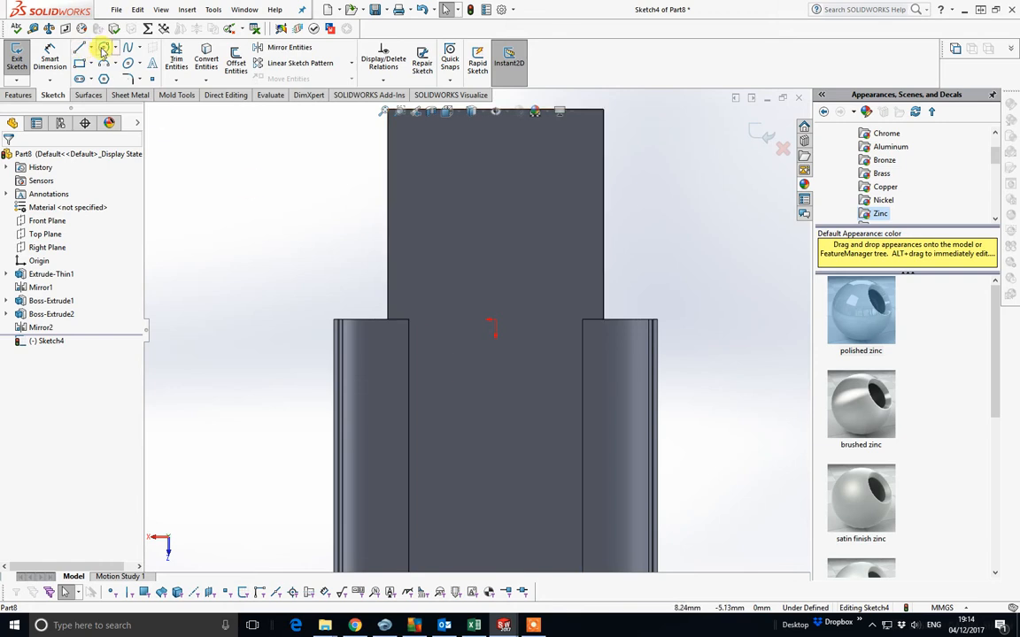
{"action": "left_click", "coordinate": [102, 49]}
{"action": "left_click", "coordinate": [403, 304]}
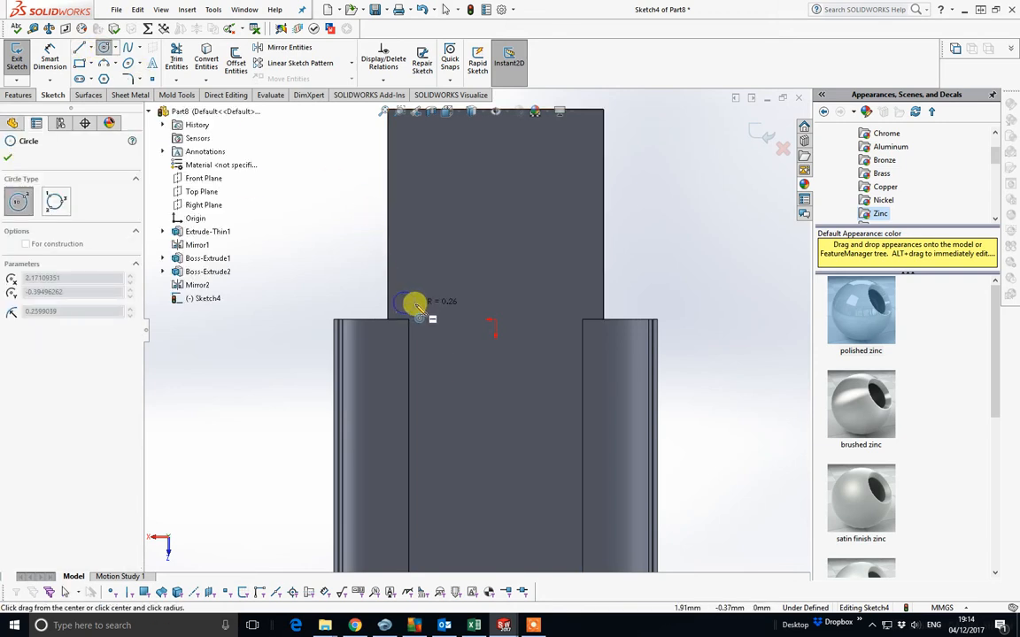
{"action": "left_click", "coordinate": [415, 306]}
{"action": "right_click", "coordinate": [416, 303]}
{"action": "left_click", "coordinate": [440, 311]}
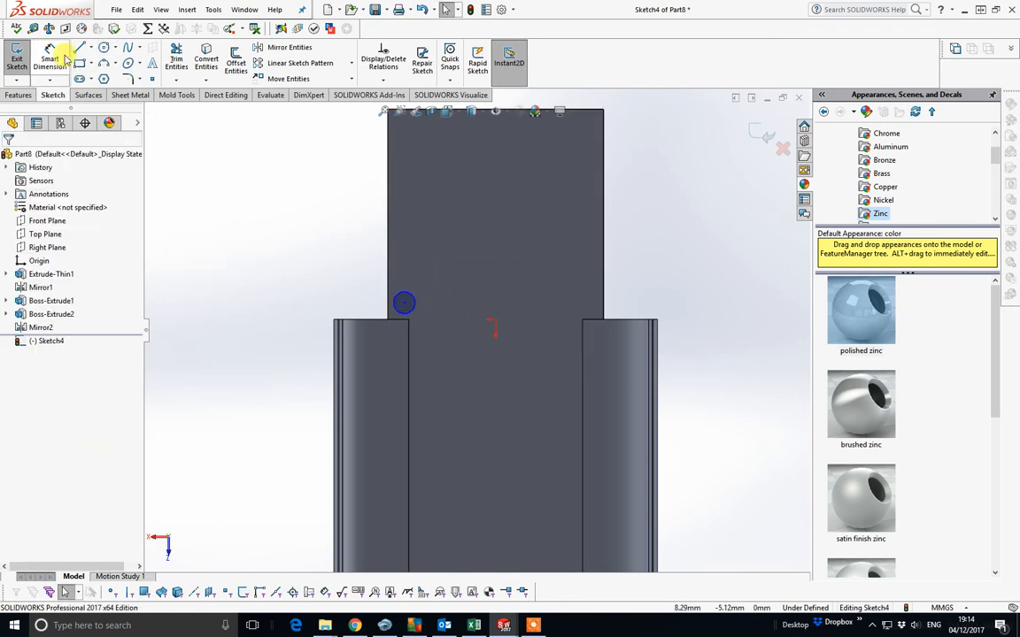
Dimension the circle's diameter as 1 mm
{"action": "left_click", "coordinate": [62, 57]}
{"action": "left_click", "coordinate": [411, 303]}
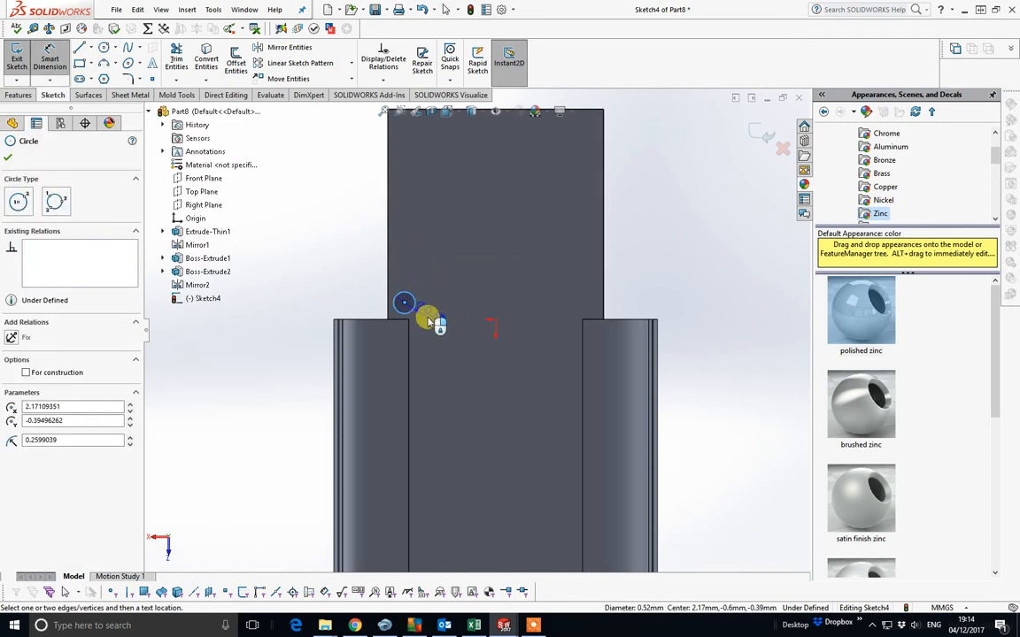
{"action": "left_click", "coordinate": [440, 325]}
{"action": "type", "text": "1"}
{"action": "key", "text": "Return"}
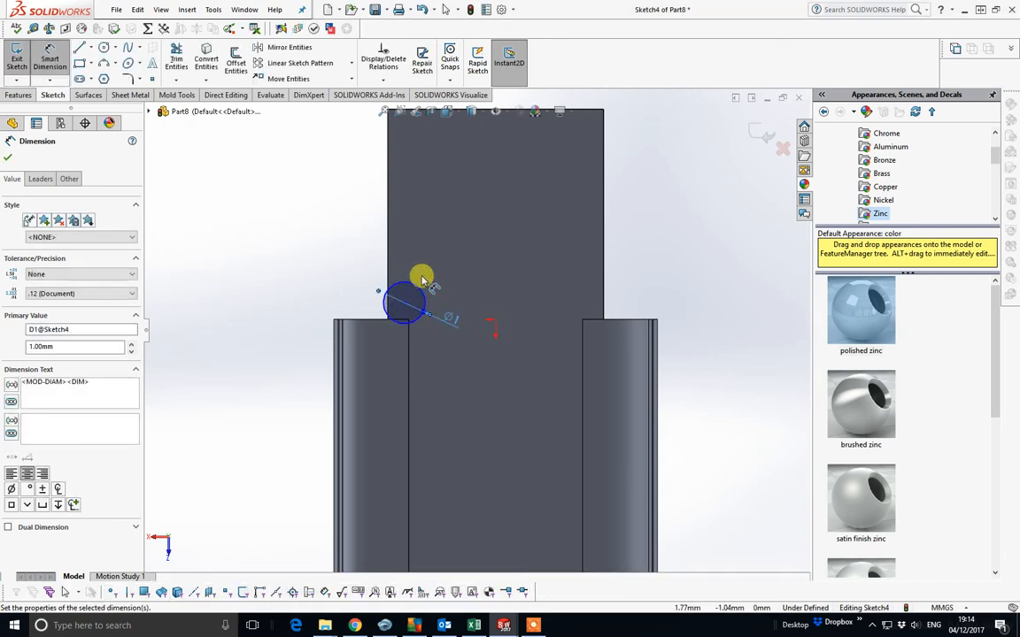
{"action": "scroll", "coordinate": [422, 276], "scroll_direction": "down", "scroll_amount": 3}
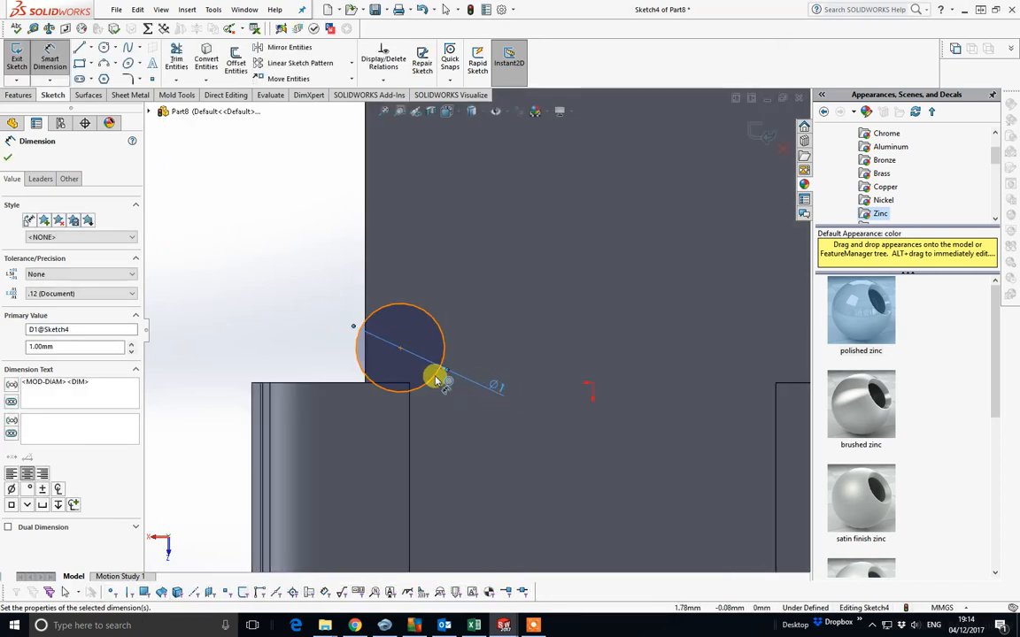
{"action": "key", "text": "Escape"}
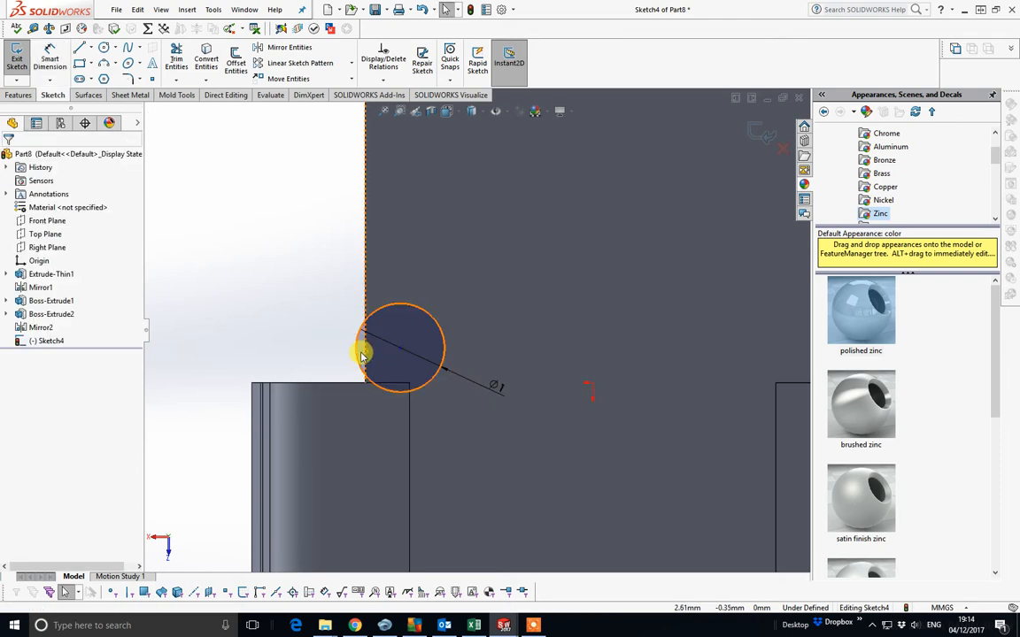
Make the circle tangent to the tab's adjacent long side edge and to the clip's end edge
{"action": "left_click", "coordinate": [362, 350]}
{"action": "left_click", "coordinate": [365, 297], "text": "ctrl"}
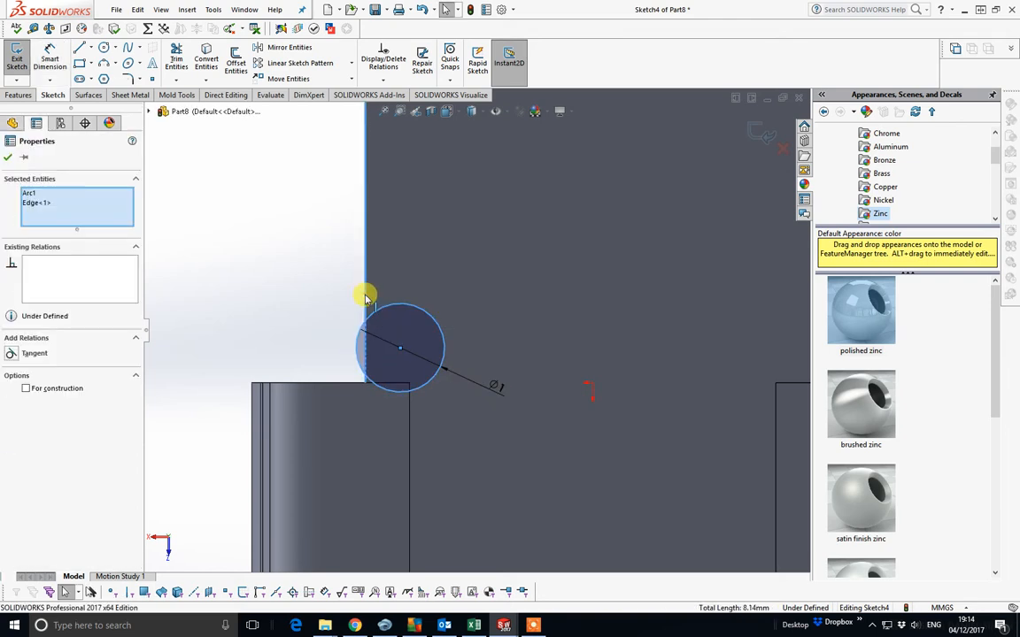
{"action": "left_click", "coordinate": [401, 242]}
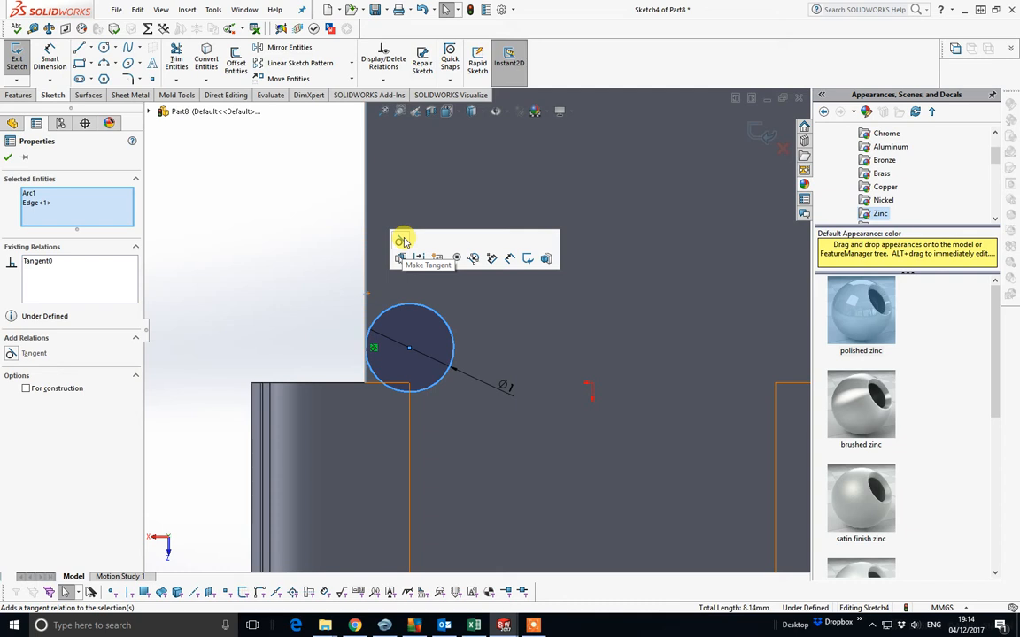
{"action": "left_click", "coordinate": [385, 420]}
{"action": "left_click", "coordinate": [342, 355]}
{"action": "left_click", "coordinate": [434, 387]}
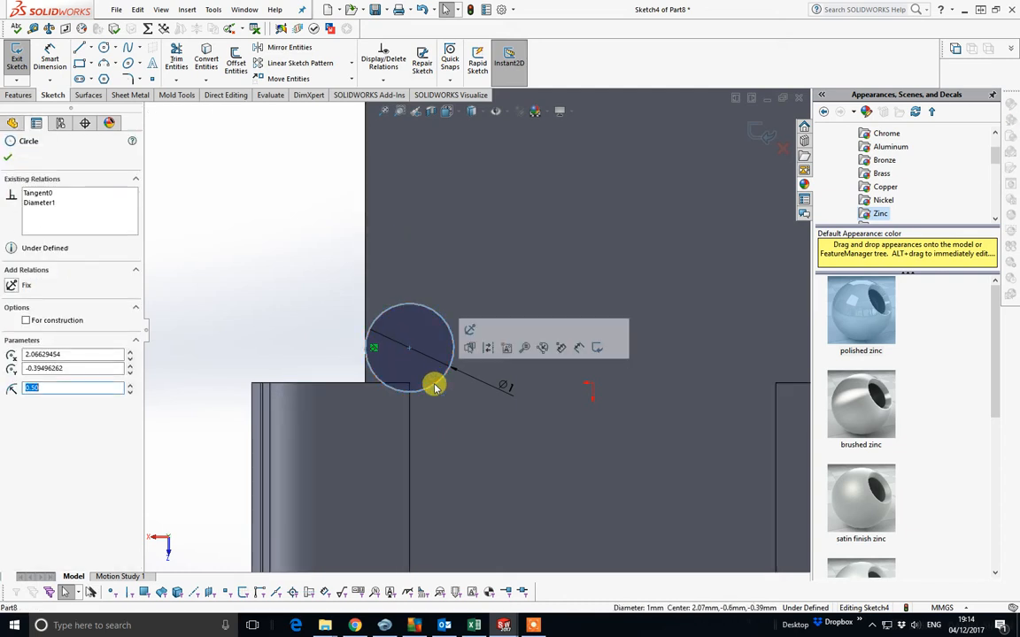
{"action": "left_click", "coordinate": [376, 386], "text": "ctrl"}
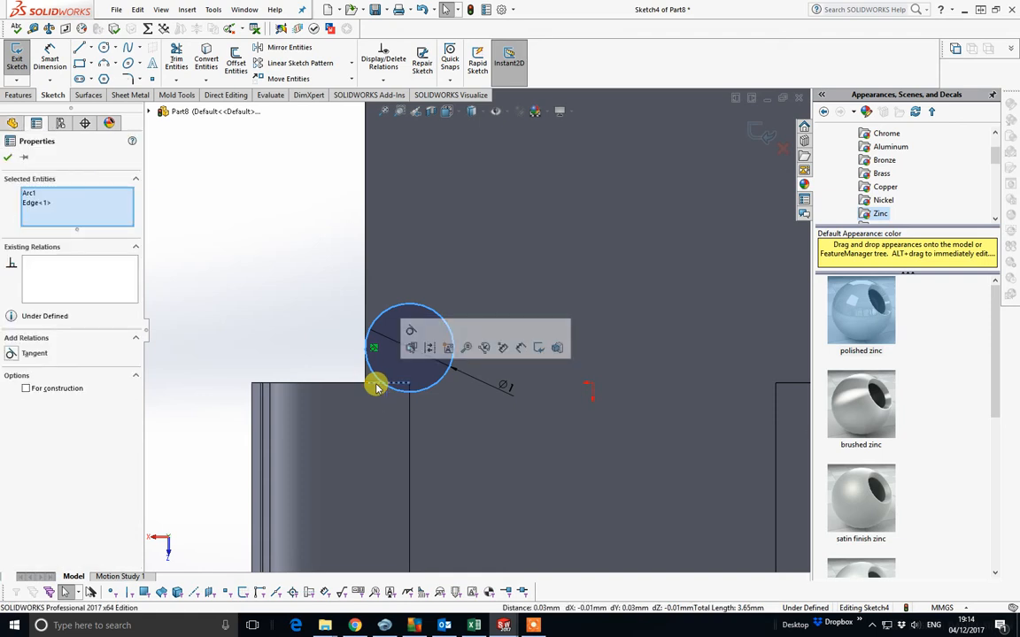
{"action": "left_click", "coordinate": [412, 331]}
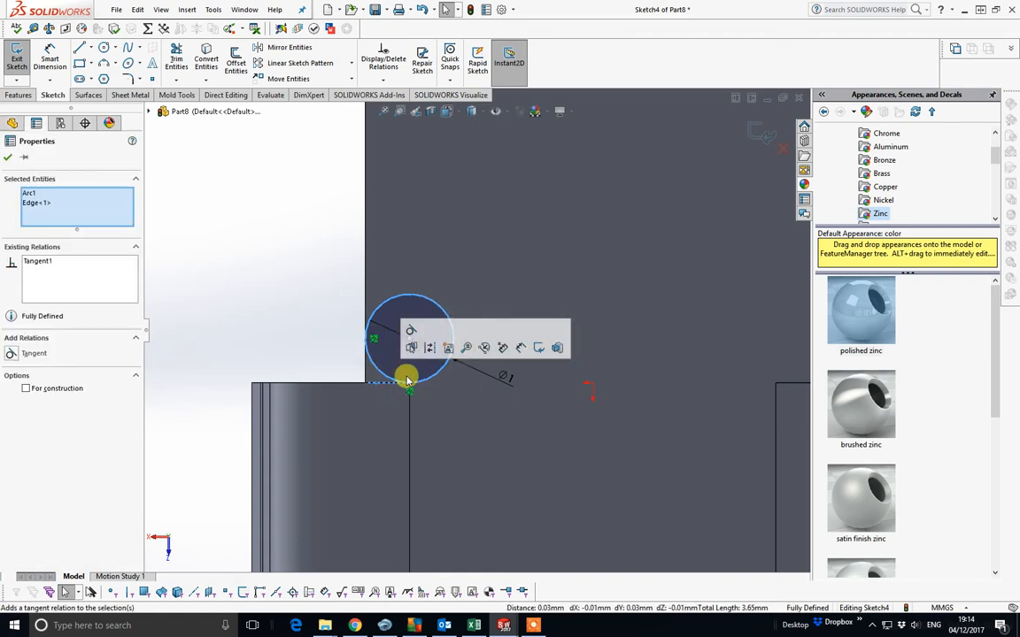
{"action": "left_click", "coordinate": [322, 309]}
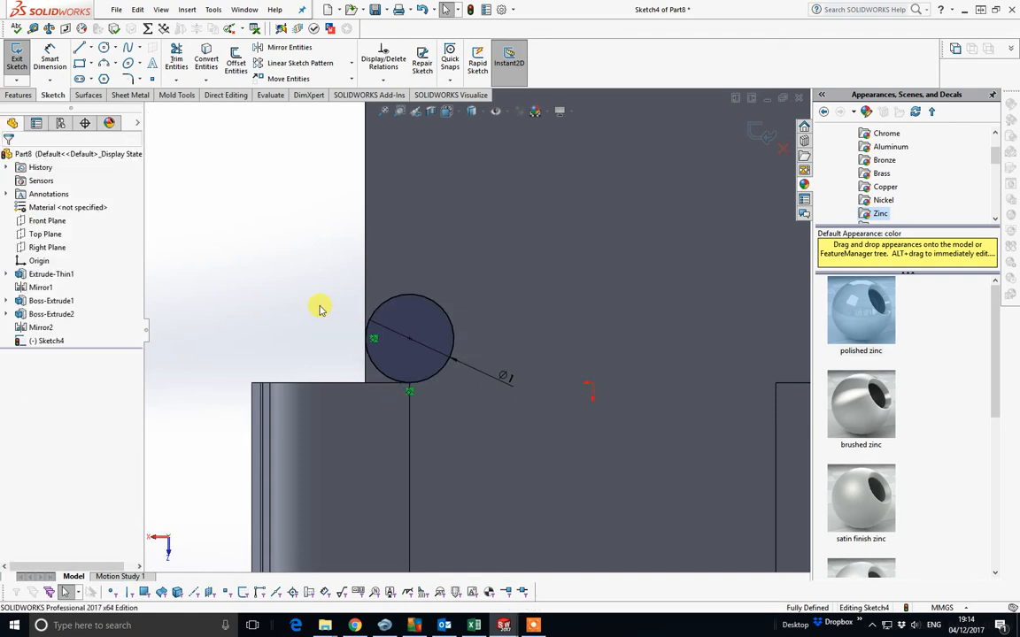
Draw three connected lines from the circle's tangent points about 1.06 mm outward past the tab's side, and trim away the circle's enclosed half
{"action": "left_click", "coordinate": [78, 48]}
{"action": "left_click", "coordinate": [409, 294]}
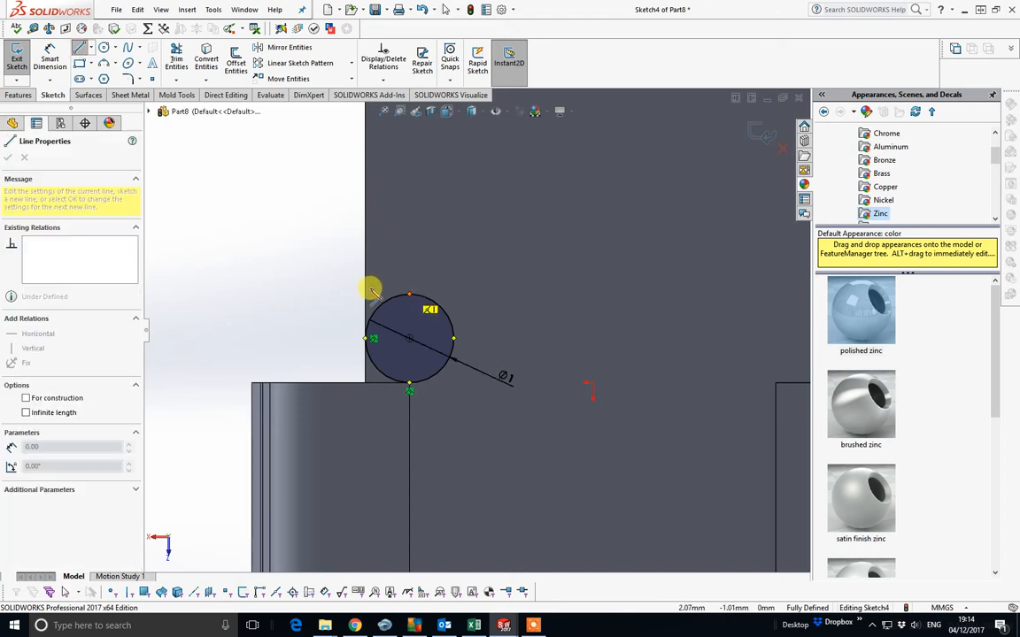
{"action": "left_click", "coordinate": [316, 294]}
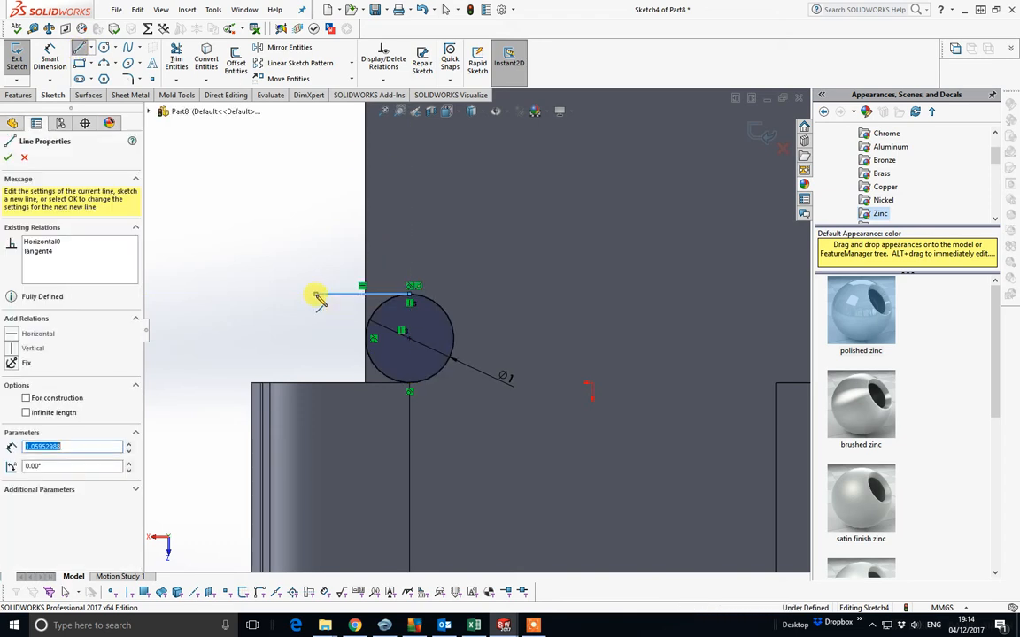
{"action": "left_click", "coordinate": [315, 382]}
{"action": "double_click", "coordinate": [411, 385]}
{"action": "right_click", "coordinate": [411, 385]}
{"action": "left_click", "coordinate": [433, 392]}
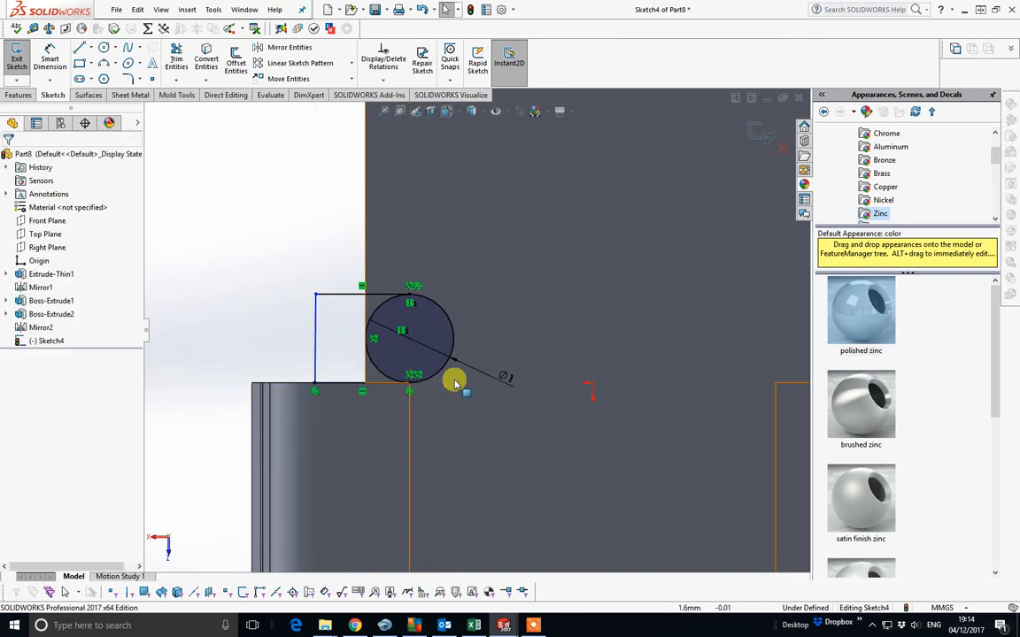
{"action": "left_click", "coordinate": [179, 60]}
{"action": "left_click", "coordinate": [385, 359]}
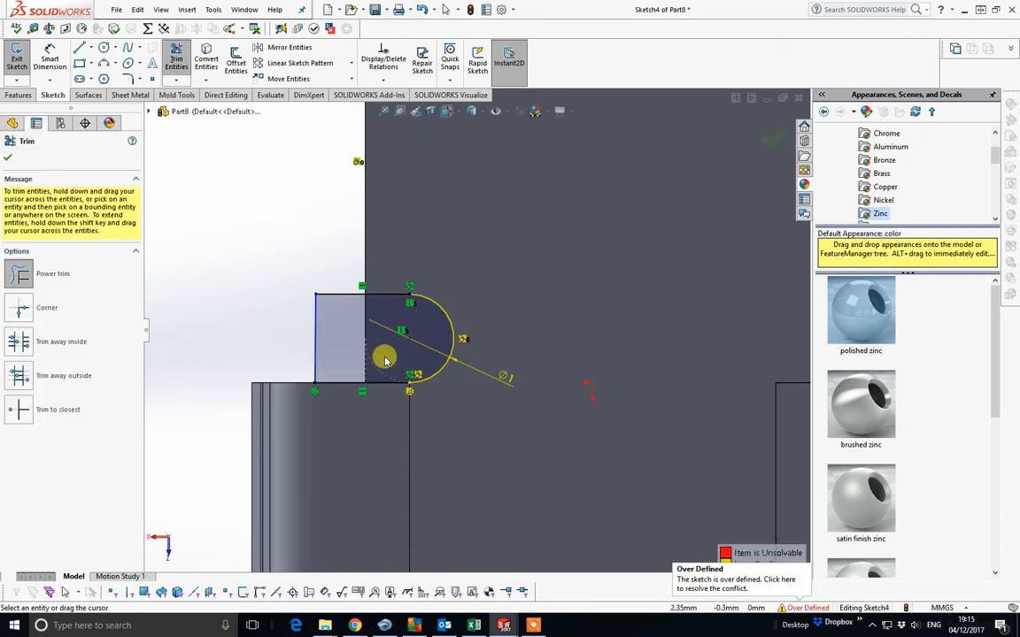
Delete the two conflicting sketch relations at the arc's endpoint on the clip's end edge to clear the over-defined state
{"action": "scroll", "coordinate": [391, 358], "scroll_direction": "up", "scroll_amount": 2}
{"action": "mouse_move", "coordinate": [471, 329]}
{"action": "middle_mouse_down"}
{"action": "mouse_move", "coordinate": [462, 338]}
{"action": "mouse_move", "coordinate": [474, 355]}
{"action": "middle_mouse_up"}
{"action": "scroll", "coordinate": [436, 352], "scroll_direction": "down", "scroll_amount": 5}
{"action": "scroll", "coordinate": [437, 356], "scroll_direction": "down", "scroll_amount": 4}
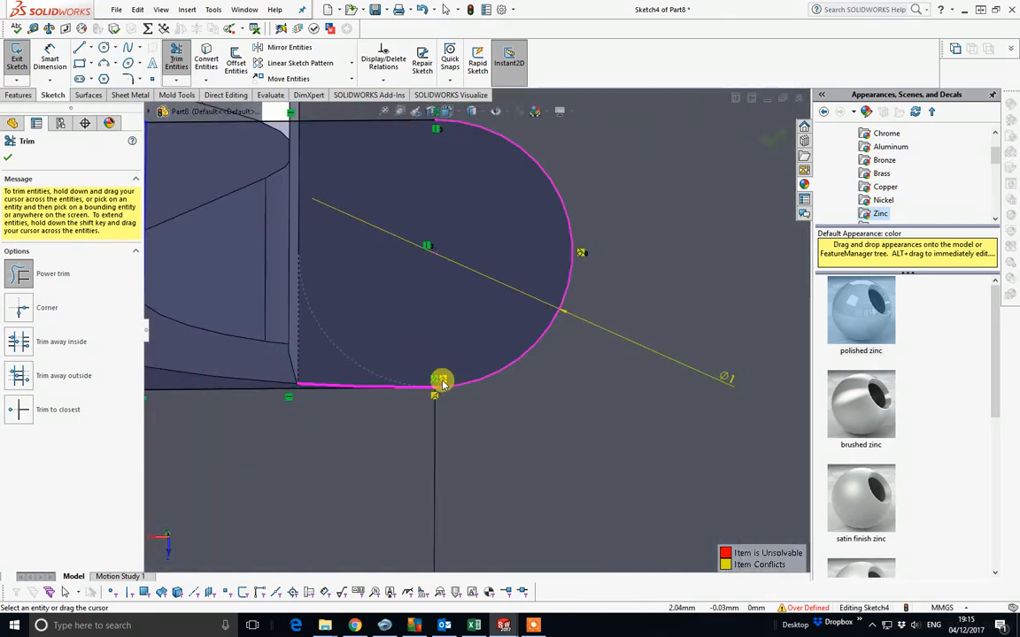
{"action": "left_click", "coordinate": [442, 379]}
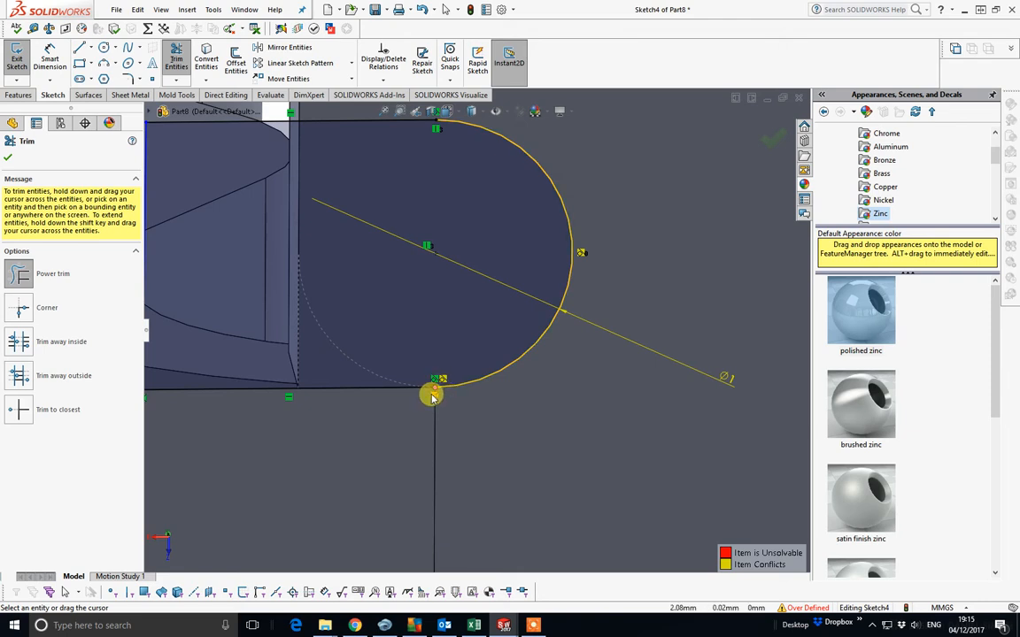
{"action": "left_click", "coordinate": [17, 160]}
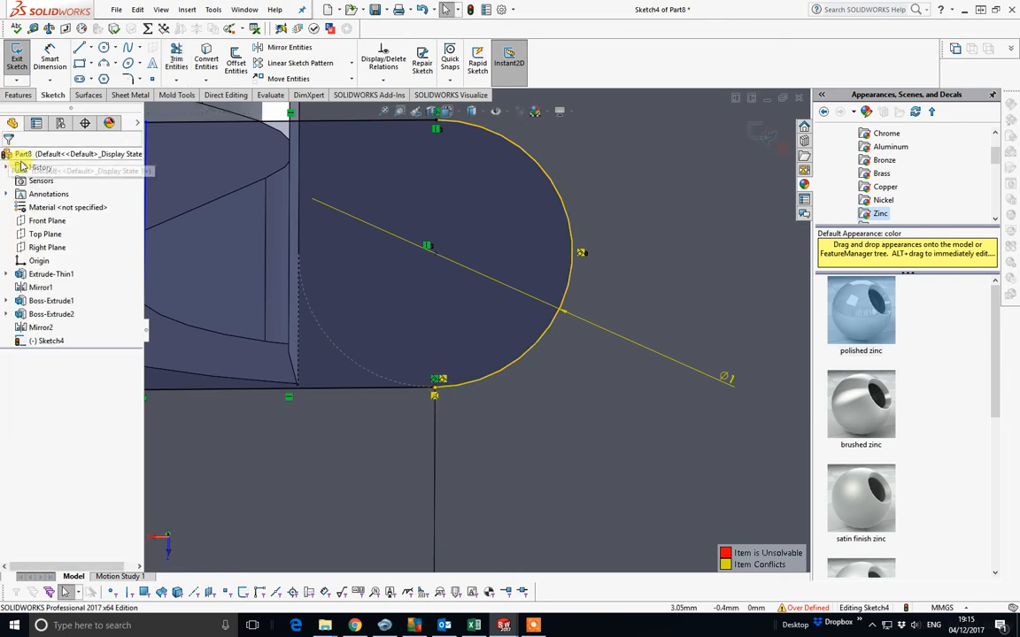
{"action": "key", "text": "Delete"}
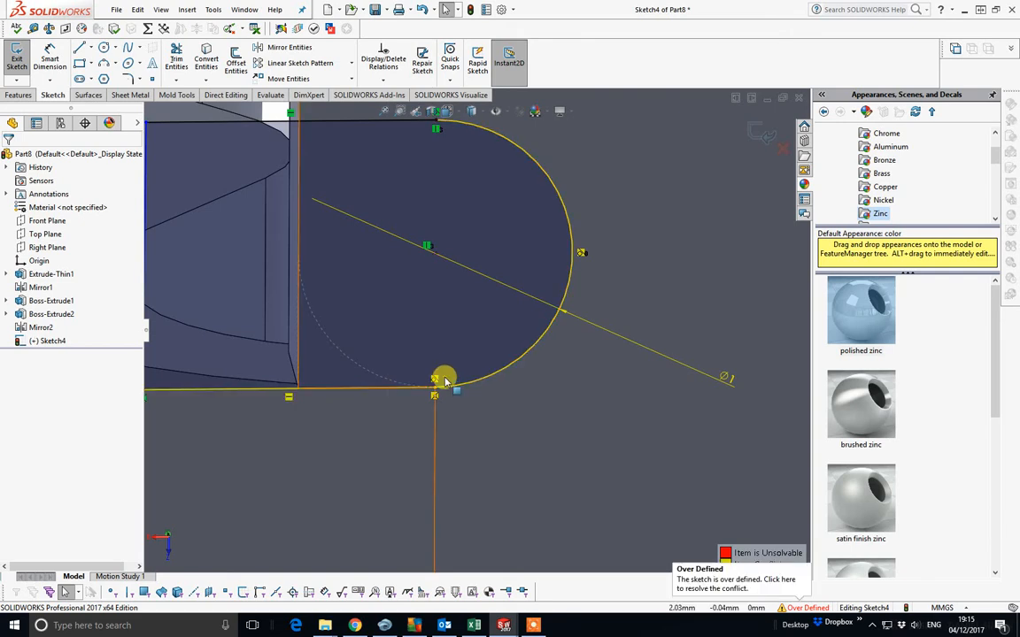
{"action": "left_click", "coordinate": [434, 380]}
{"action": "key", "text": "Delete"}
{"action": "scroll", "coordinate": [496, 372], "scroll_direction": "up", "scroll_amount": 2}
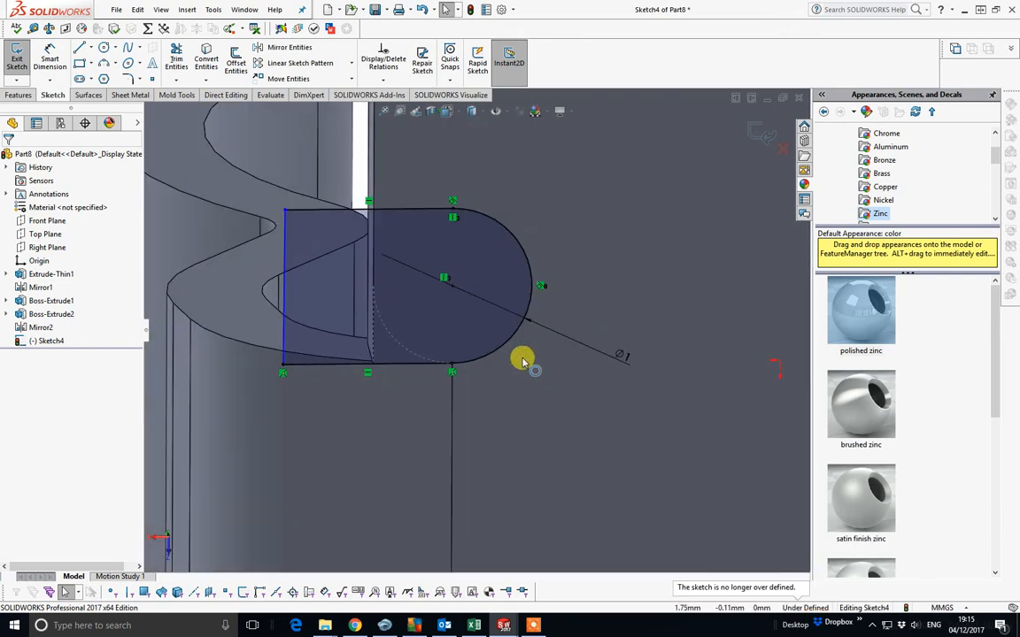
{"action": "key", "text": "ctrl+8"}
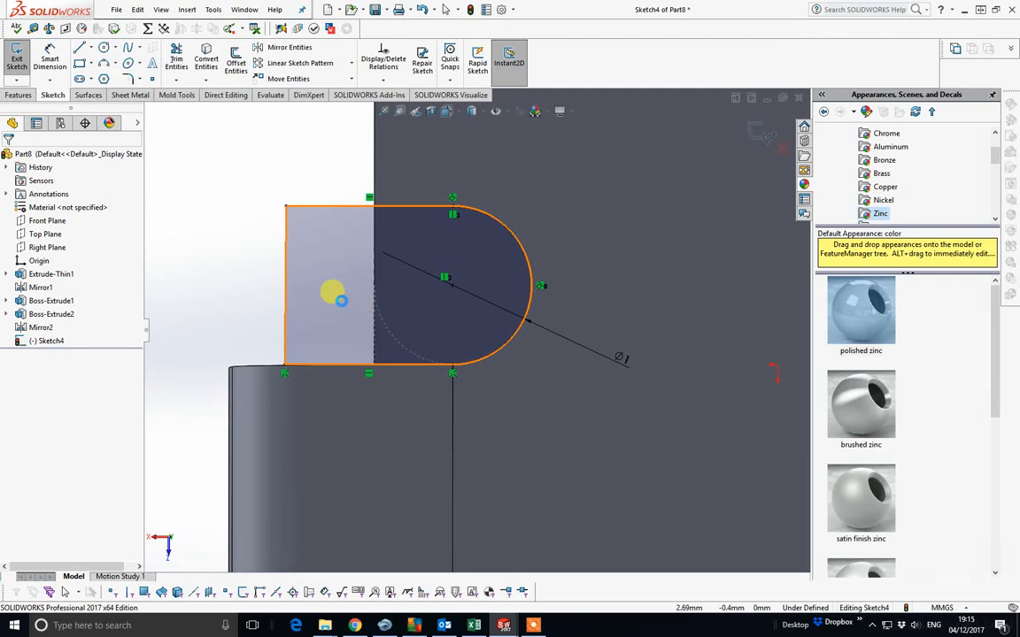
Cut-extrude the rounded notch profile with a Through All end condition in direction 1
{"action": "mouse_move", "coordinate": [394, 322]}
{"action": "middle_mouse_down"}
{"action": "mouse_move", "coordinate": [378, 310]}
{"action": "mouse_move", "coordinate": [410, 322]}
{"action": "mouse_move", "coordinate": [449, 503]}
{"action": "mouse_move", "coordinate": [542, 510]}
{"action": "mouse_move", "coordinate": [518, 504]}
{"action": "mouse_move", "coordinate": [523, 537]}
{"action": "mouse_move", "coordinate": [474, 487]}
{"action": "middle_mouse_up"}
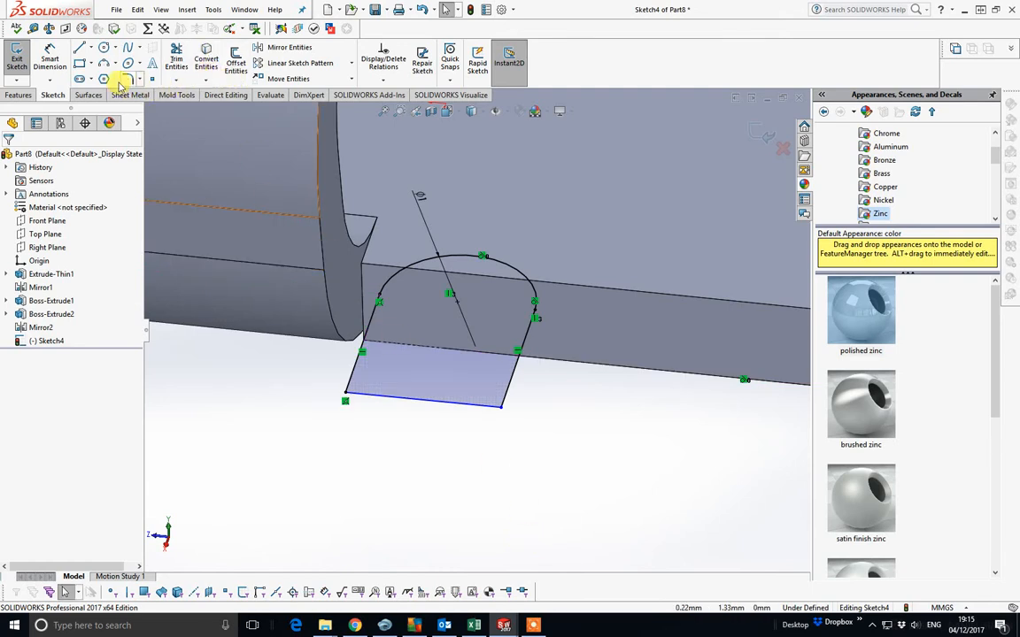
{"action": "left_click", "coordinate": [19, 96]}
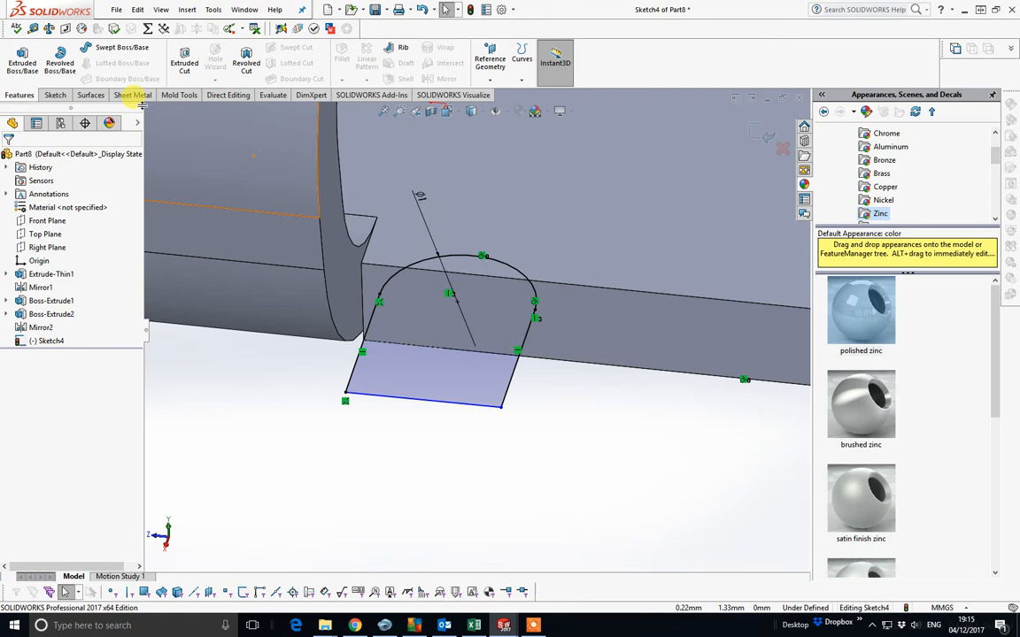
{"action": "left_click", "coordinate": [184, 64]}
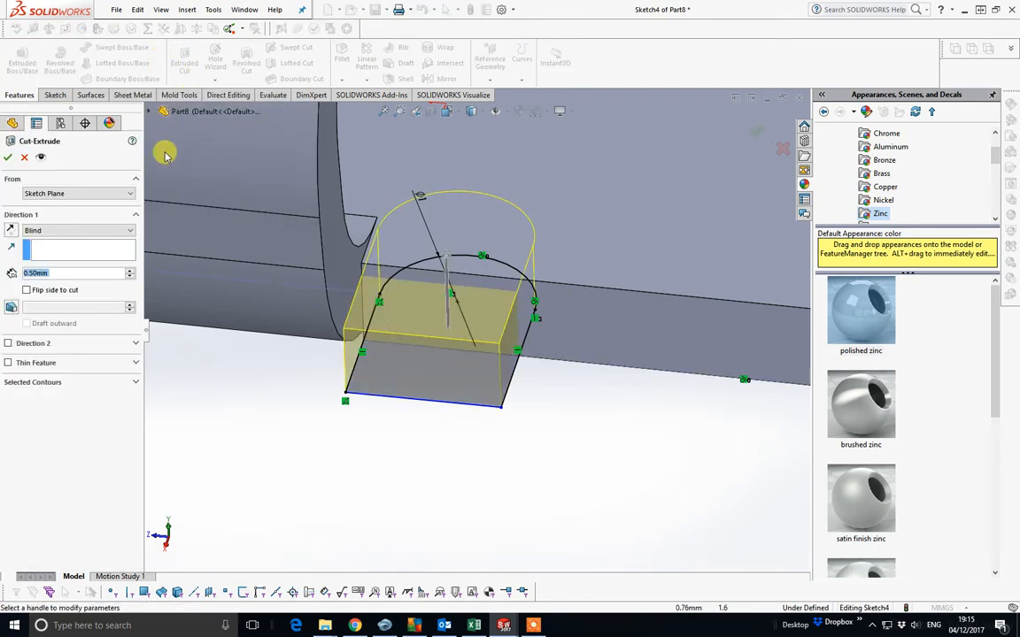
{"action": "left_click", "coordinate": [131, 232]}
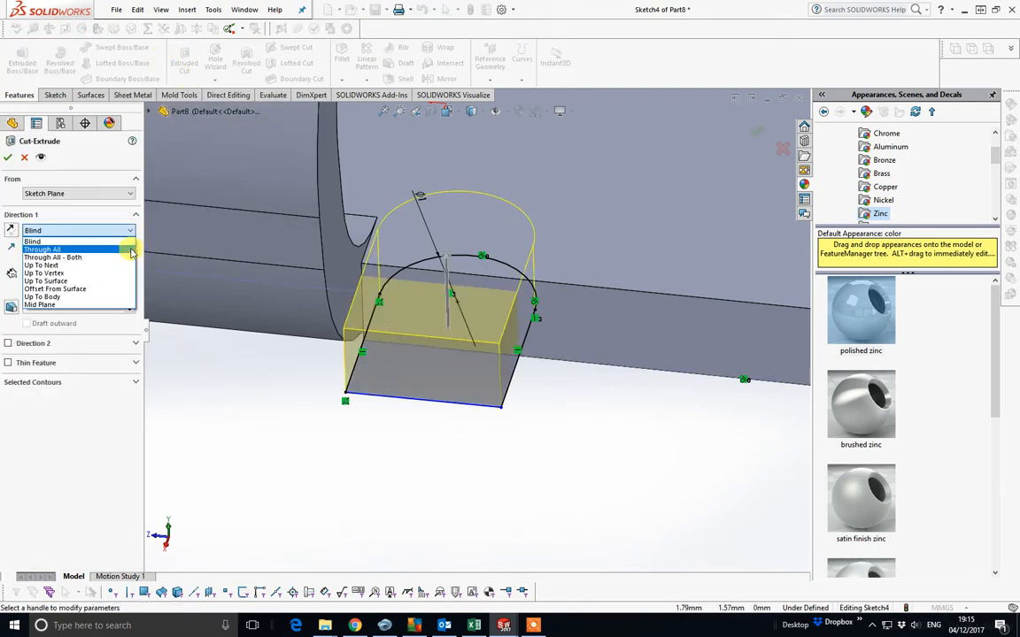
{"action": "left_click", "coordinate": [122, 251]}
{"action": "scroll", "coordinate": [546, 380], "scroll_direction": "up", "scroll_amount": 5}
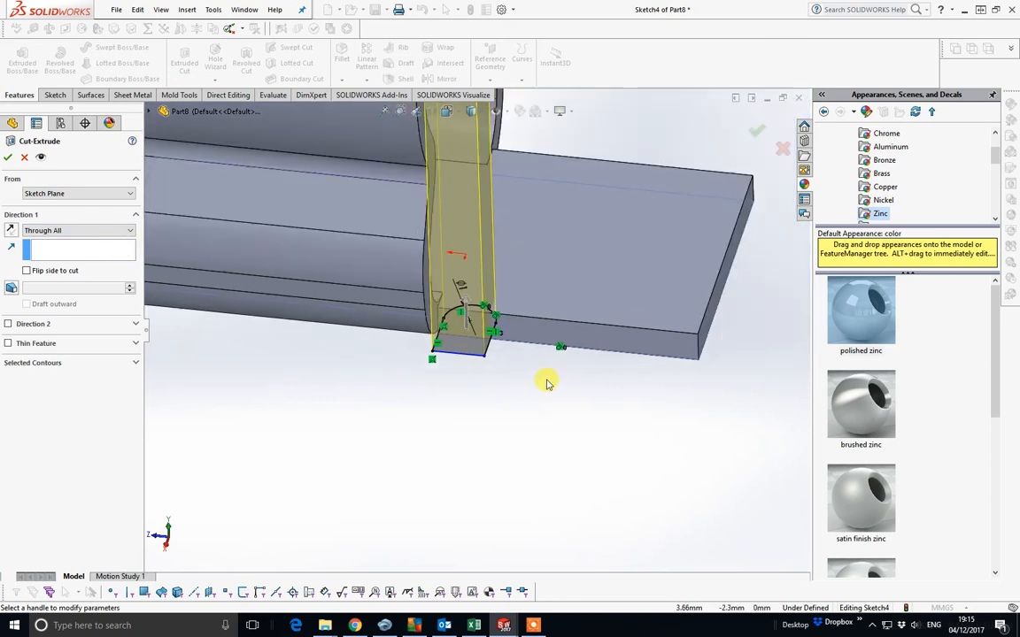
{"action": "middle_click_drag", "start_coordinate": [547, 375], "coordinate": [454, 370]}
{"action": "left_click", "coordinate": [758, 137]}
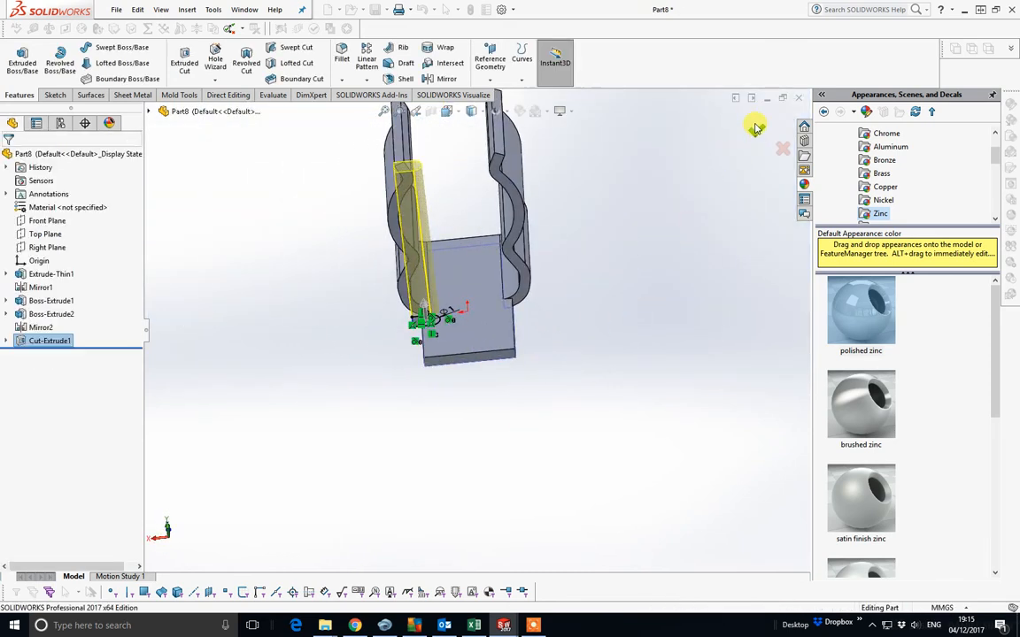
{"action": "middle_click_drag", "start_coordinate": [383, 286], "coordinate": [500, 257]}
{"action": "scroll", "coordinate": [501, 256], "scroll_direction": "down", "scroll_amount": 2}
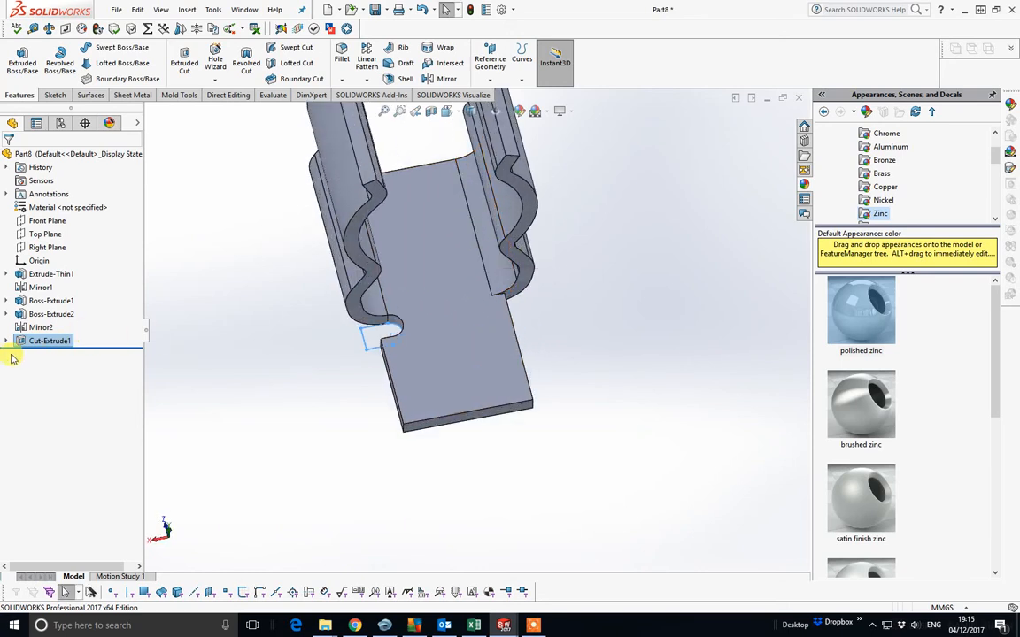
{"action": "right_click", "coordinate": [58, 344]}
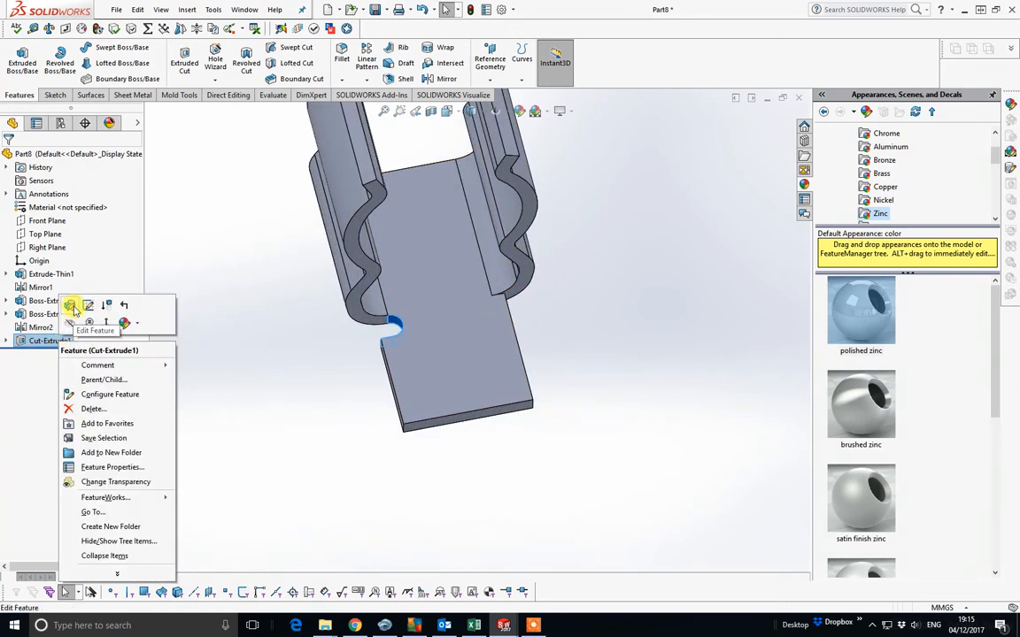
{"action": "left_click", "coordinate": [72, 302]}
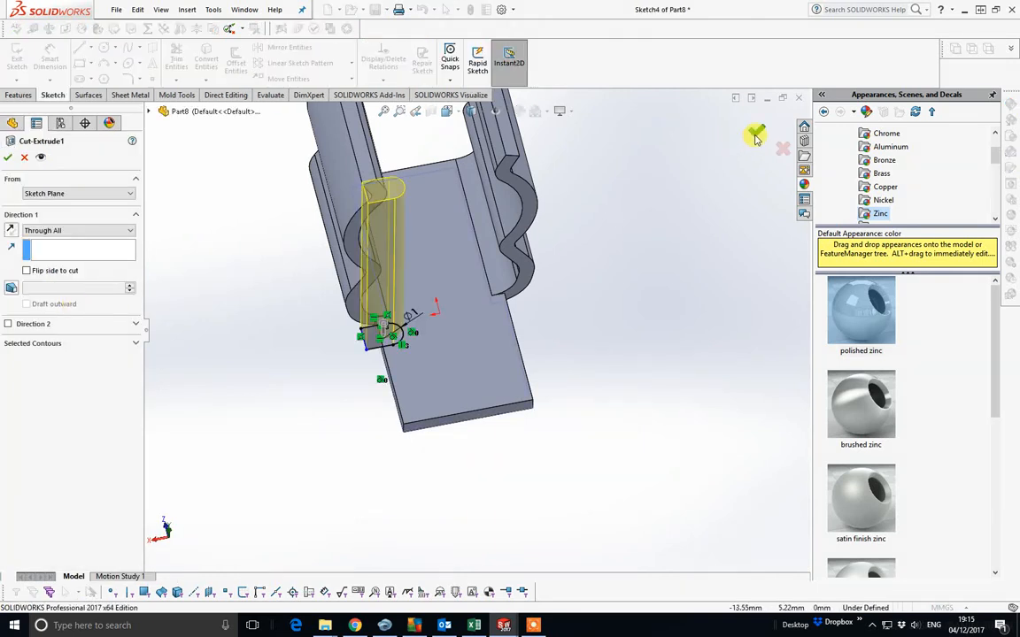
{"action": "scroll", "coordinate": [387, 307], "scroll_direction": "down", "scroll_amount": 3}
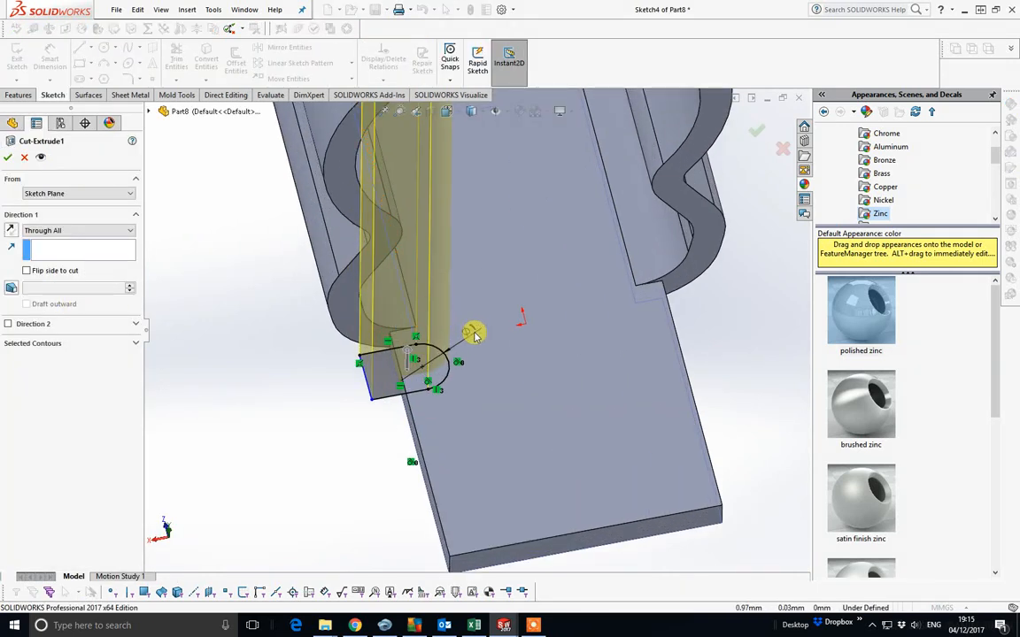
{"action": "left_click", "coordinate": [758, 134]}
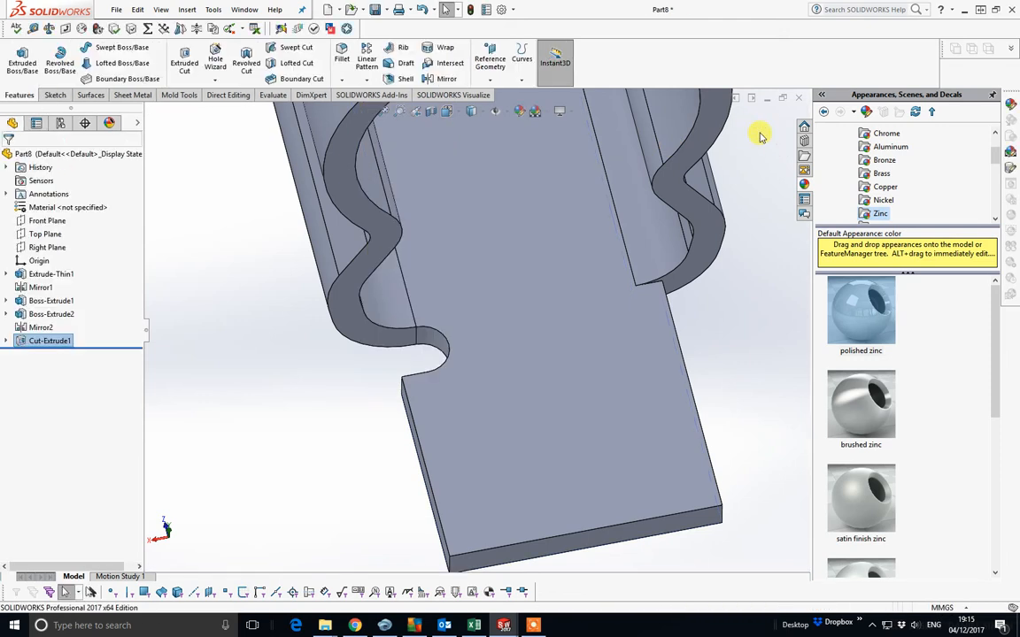
Edit the notch cut's sketch, set the arc's diameter to 0.75 mm, and rebuild the cut
{"action": "right_click", "coordinate": [34, 344]}
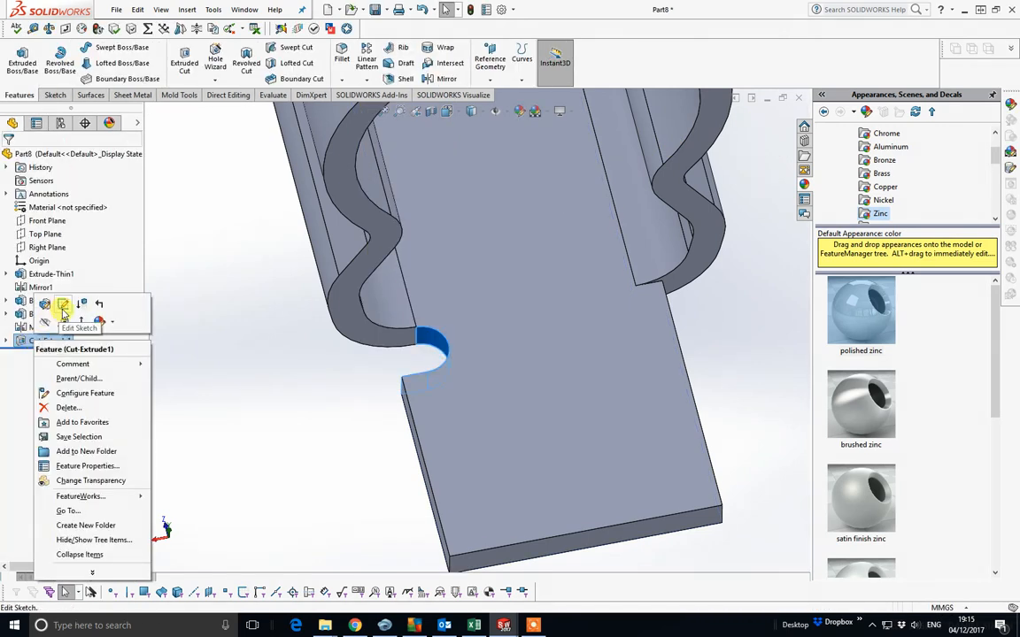
{"action": "left_click", "coordinate": [62, 301]}
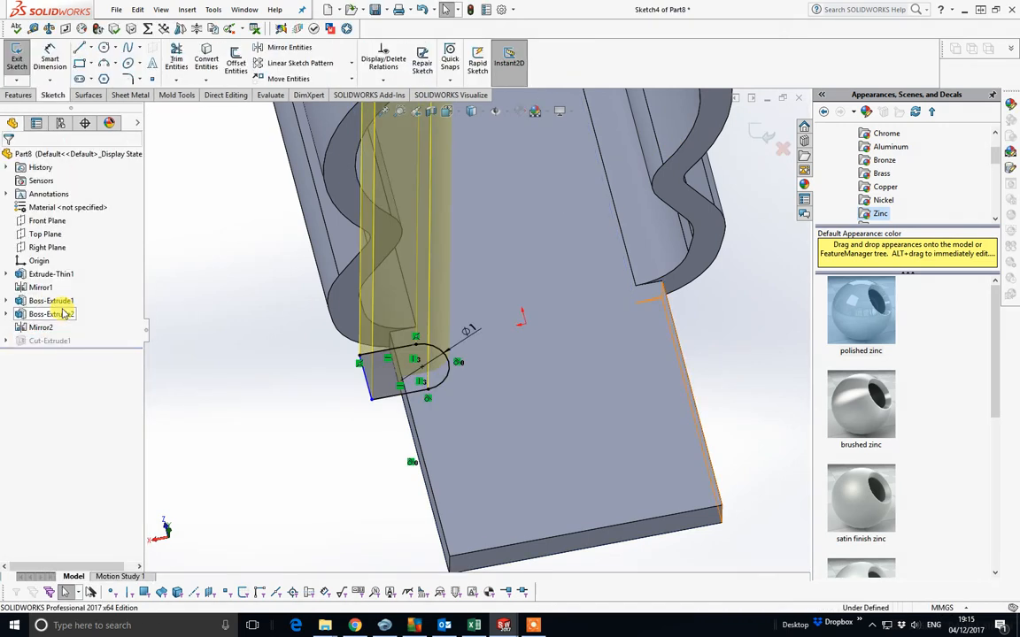
{"action": "double_click", "coordinate": [466, 329]}
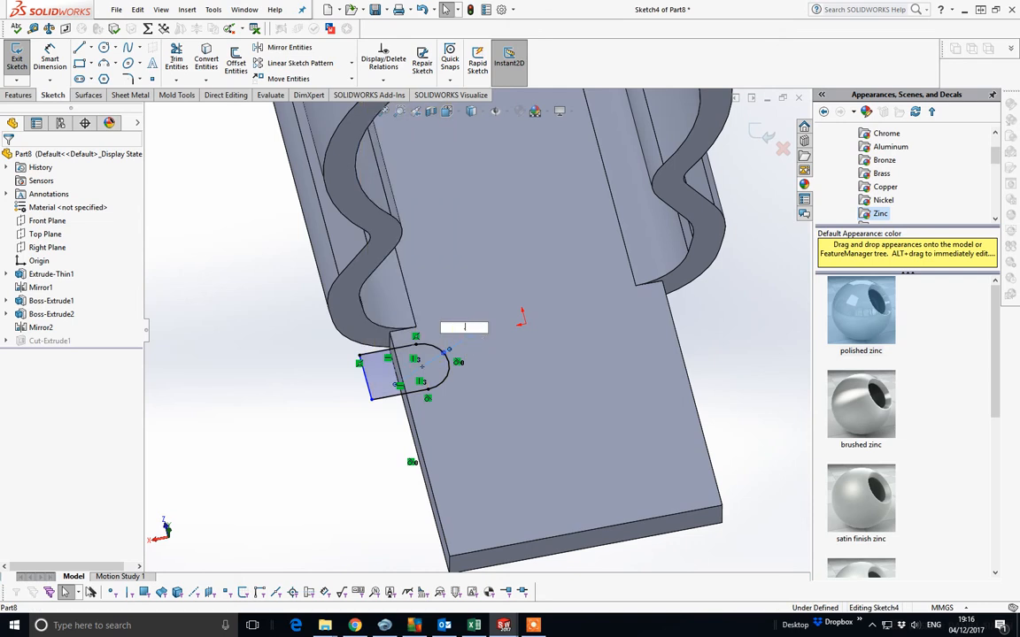
{"action": "key", "text": "Return"}
{"action": "mouse_move", "coordinate": [400, 310]}
{"action": "middle_mouse_down"}
{"action": "mouse_move", "coordinate": [371, 378]}
{"action": "mouse_move", "coordinate": [394, 391]}
{"action": "mouse_move", "coordinate": [410, 341]}
{"action": "mouse_move", "coordinate": [380, 337]}
{"action": "mouse_move", "coordinate": [355, 353]}
{"action": "mouse_move", "coordinate": [371, 337]}
{"action": "mouse_move", "coordinate": [419, 337]}
{"action": "mouse_move", "coordinate": [403, 112]}
{"action": "mouse_move", "coordinate": [389, 46]}
{"action": "mouse_move", "coordinate": [385, 55]}
{"action": "middle_mouse_up"}
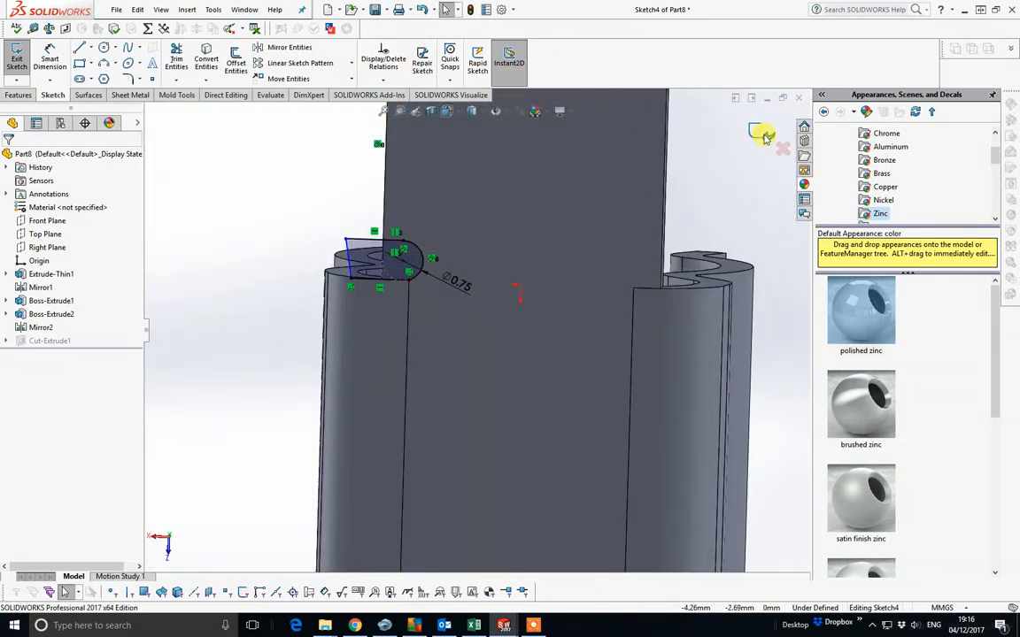
{"action": "left_click", "coordinate": [758, 133]}
{"action": "mouse_move", "coordinate": [478, 234]}
{"action": "middle_mouse_down"}
{"action": "mouse_move", "coordinate": [474, 196]}
{"action": "mouse_move", "coordinate": [472, 241]}
{"action": "middle_mouse_up"}
{"action": "scroll", "coordinate": [420, 265], "scroll_direction": "down", "scroll_amount": 3}
{"action": "middle_click_drag", "start_coordinate": [417, 267], "coordinate": [467, 302]}
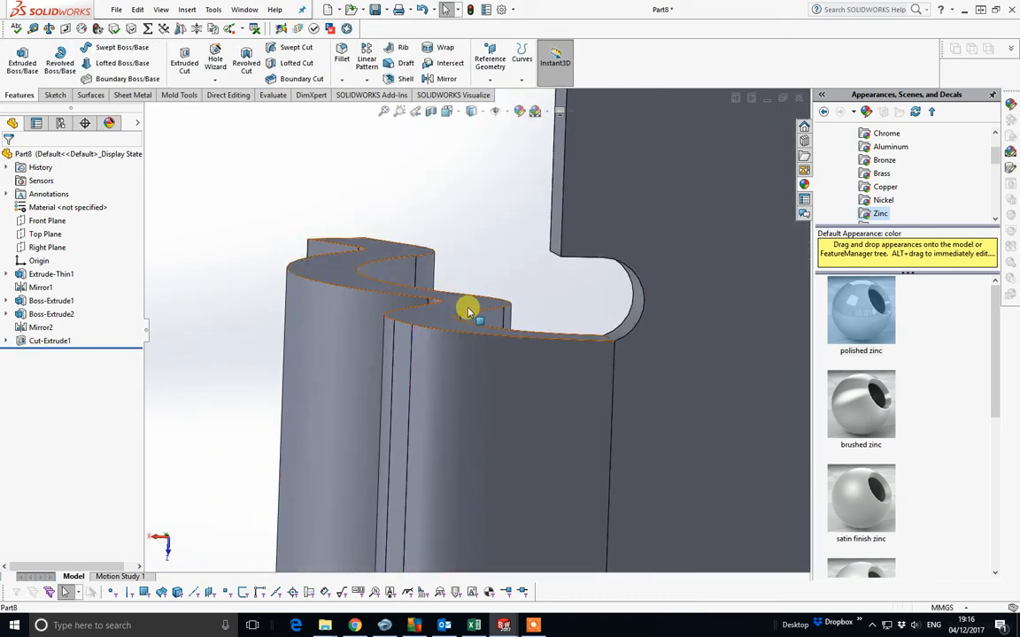
Reopen the notch cut's sketch for editing and view it normal to its plane, close up on the profile
{"action": "left_click", "coordinate": [6, 341]}
{"action": "left_click", "coordinate": [58, 354]}
{"action": "right_click", "coordinate": [59, 354]}
{"action": "left_click", "coordinate": [67, 317]}
{"action": "mouse_move", "coordinate": [328, 355]}
{"action": "middle_mouse_down"}
{"action": "mouse_move", "coordinate": [296, 328]}
{"action": "mouse_move", "coordinate": [320, 339]}
{"action": "middle_mouse_up"}
{"action": "key", "text": "space"}
{"action": "left_click", "coordinate": [368, 402]}
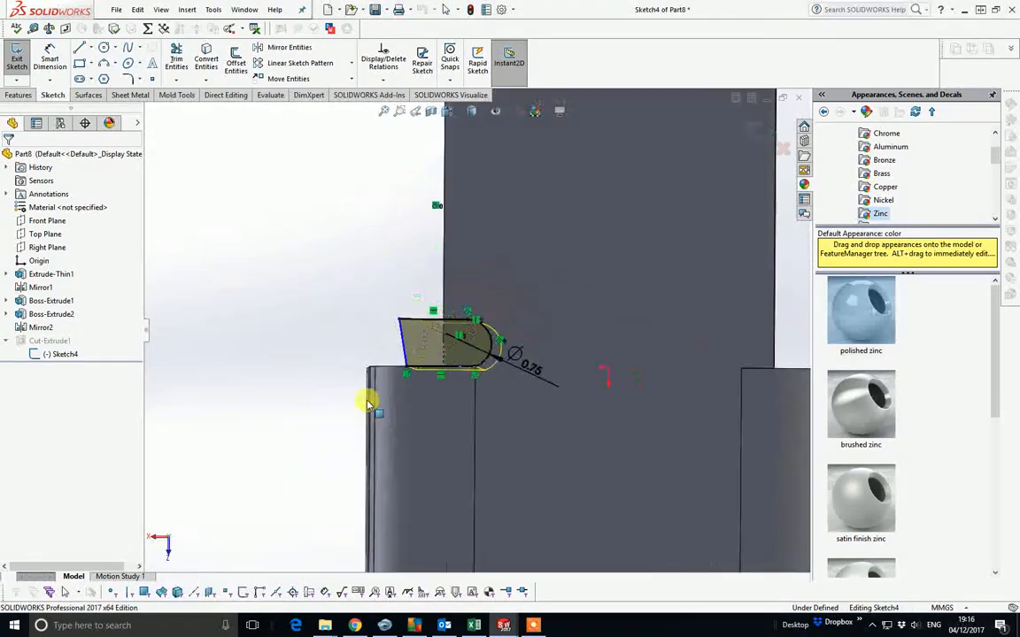
{"action": "scroll", "coordinate": [384, 295], "scroll_direction": "down", "scroll_amount": 11}
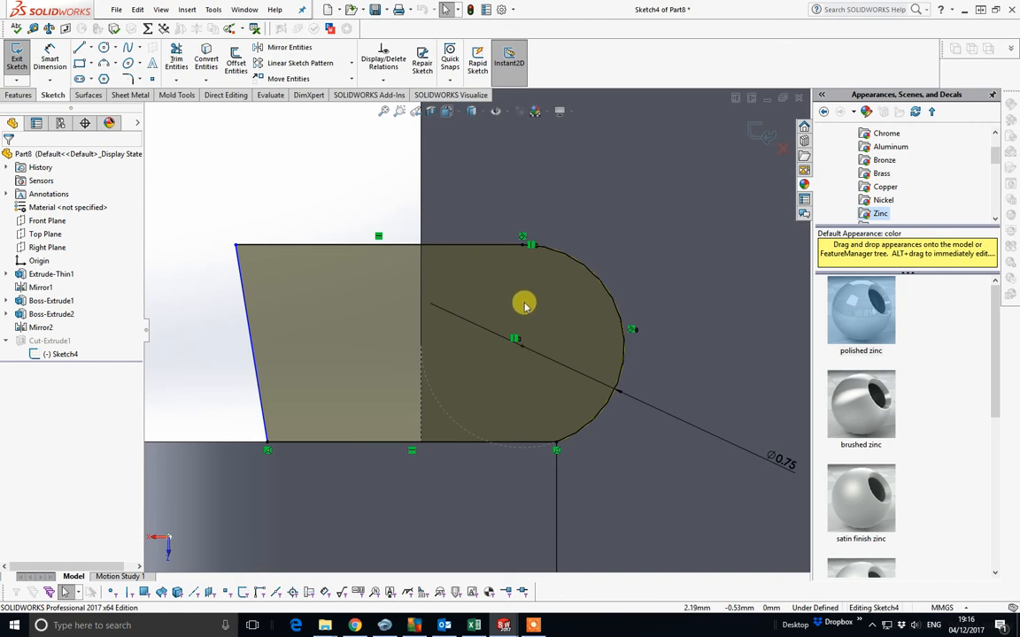
Try to make the arc tangent to the straight profile line lying on the clip's end edge, and undo the relation
{"action": "left_click", "coordinate": [569, 440]}
{"action": "left_click", "coordinate": [547, 443], "text": "ctrl"}
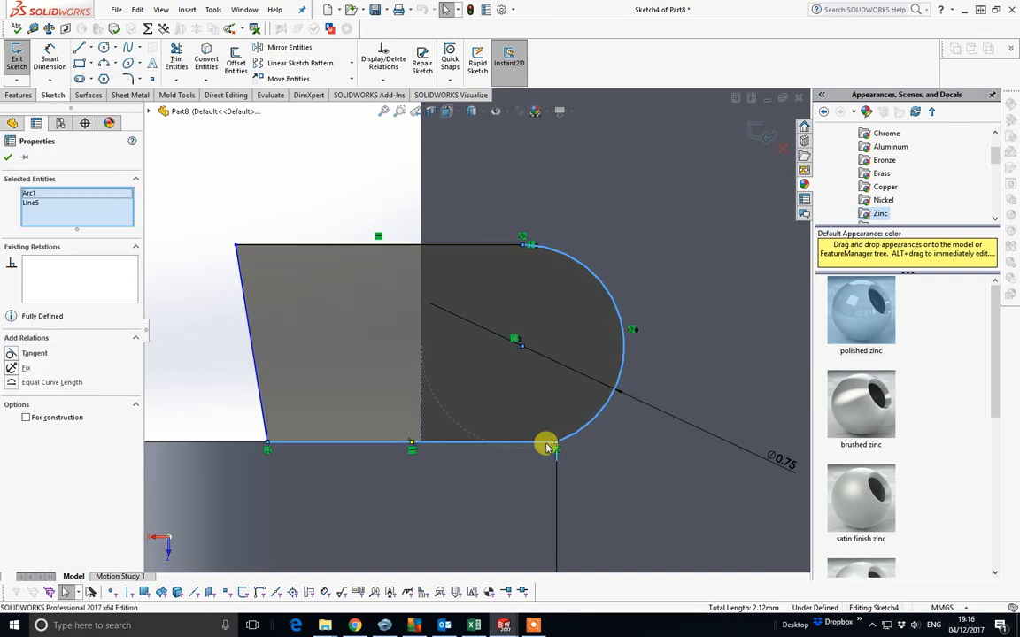
{"action": "left_click", "coordinate": [581, 390]}
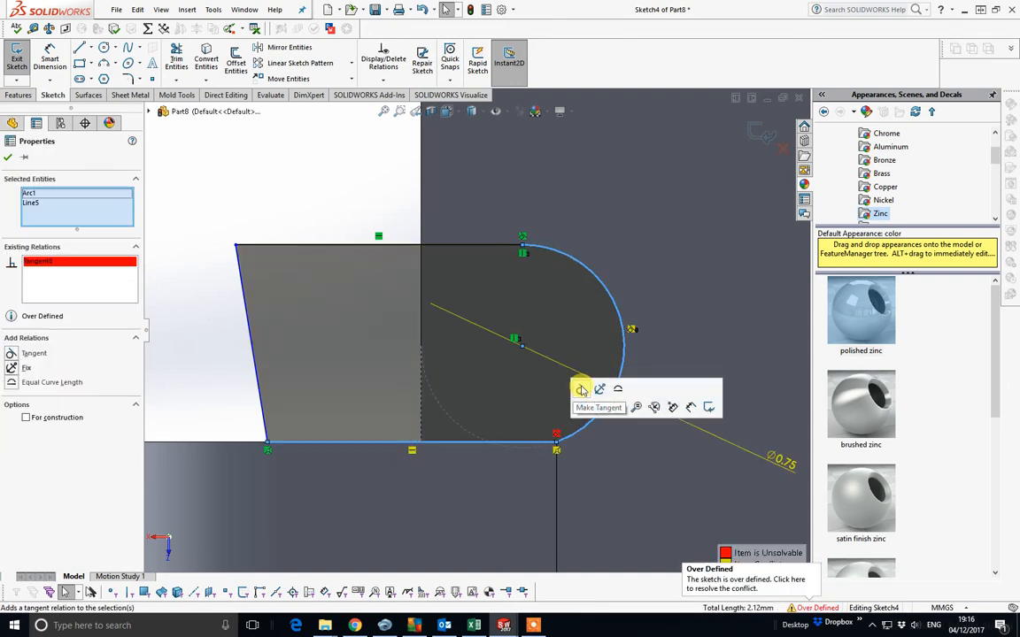
{"action": "key", "text": "z"}
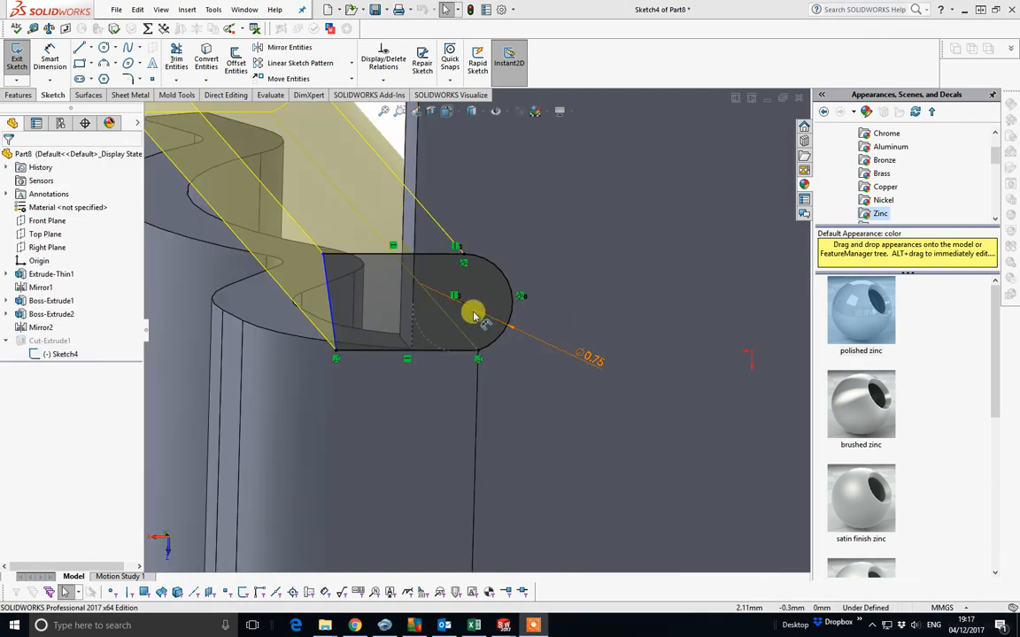
Delete the notch profile's horizontal line that lies along the clip's end edge
{"action": "scroll", "coordinate": [531, 356], "scroll_direction": "down", "scroll_amount": 4}
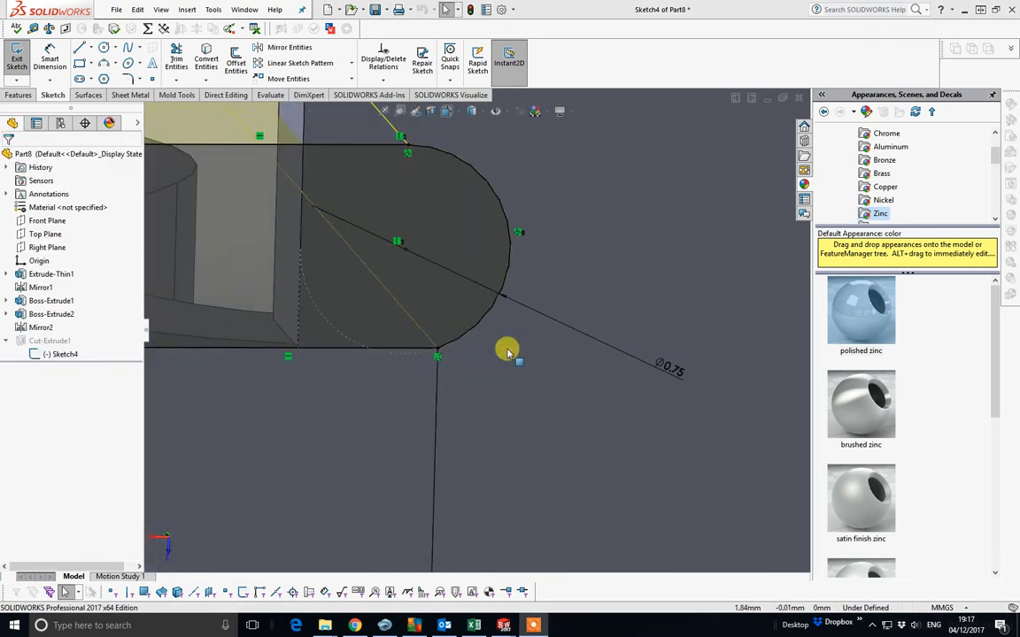
{"action": "left_click", "coordinate": [422, 354]}
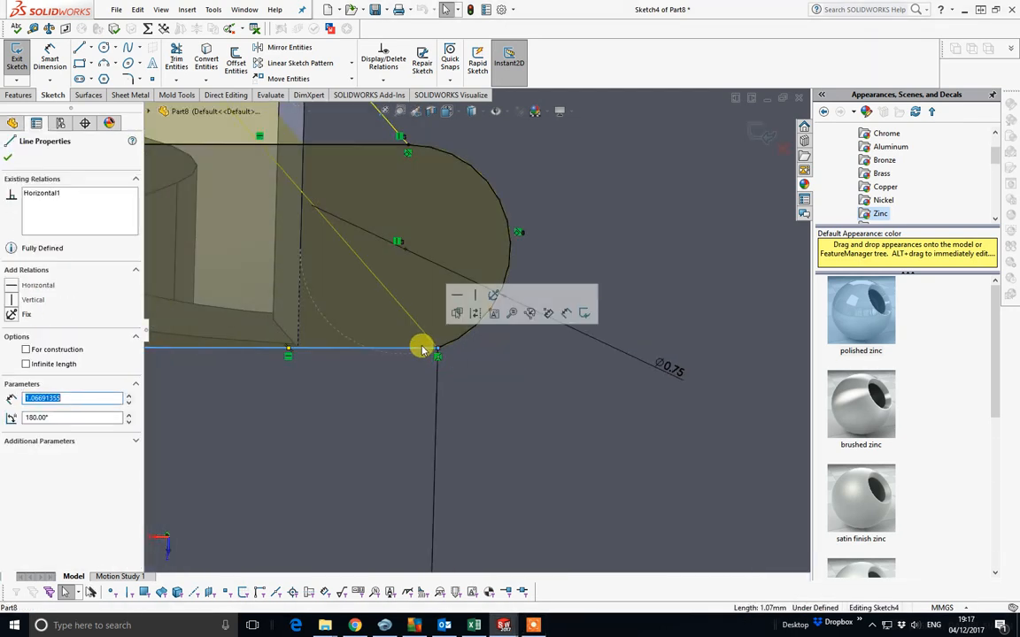
{"action": "key", "text": "Escape"}
{"action": "scroll", "coordinate": [438, 339], "scroll_direction": "down", "scroll_amount": 3}
{"action": "scroll", "coordinate": [453, 338], "scroll_direction": "up", "scroll_amount": 2}
{"action": "mouse_move", "coordinate": [453, 326]}
{"action": "middle_mouse_down"}
{"action": "mouse_move", "coordinate": [438, 295]}
{"action": "mouse_move", "coordinate": [448, 305]}
{"action": "middle_mouse_up"}
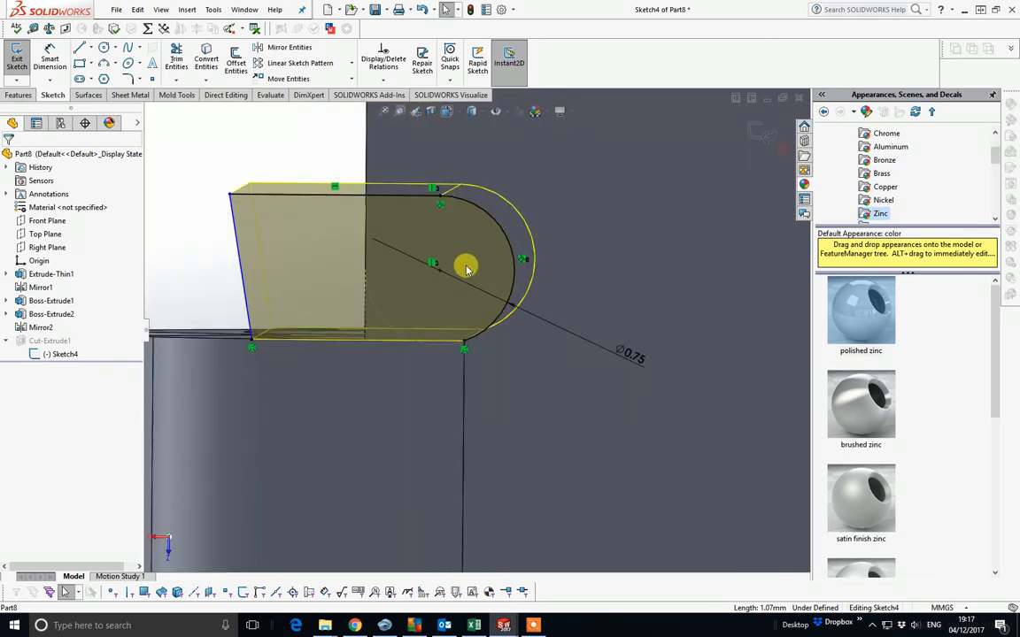
{"action": "scroll", "coordinate": [466, 266], "scroll_direction": "down", "scroll_amount": 1}
{"action": "left_click", "coordinate": [479, 352]}
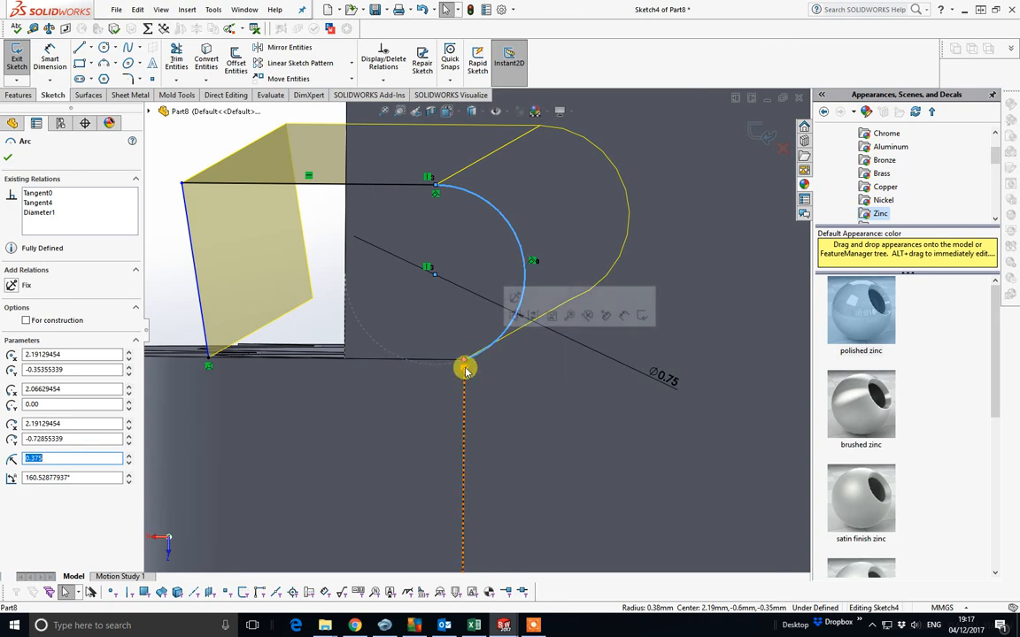
{"action": "key", "text": "Escape"}
{"action": "key", "text": "Delete"}
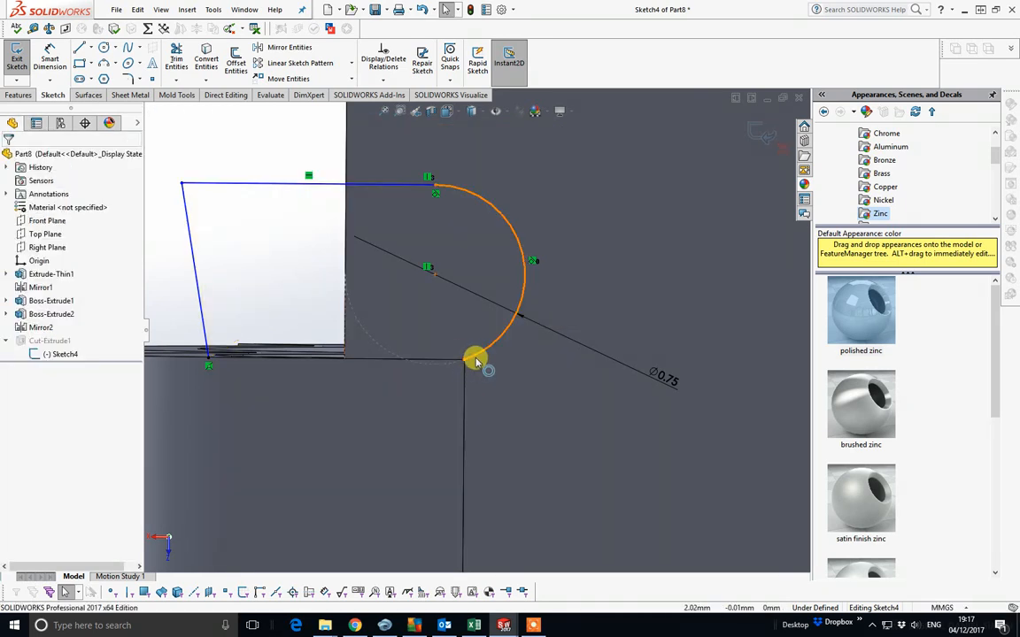
Draw a horizontal line along the clip's end edge, from just outside the slanted closing line to beyond the arc's endpoint
{"action": "left_click", "coordinate": [80, 47]}
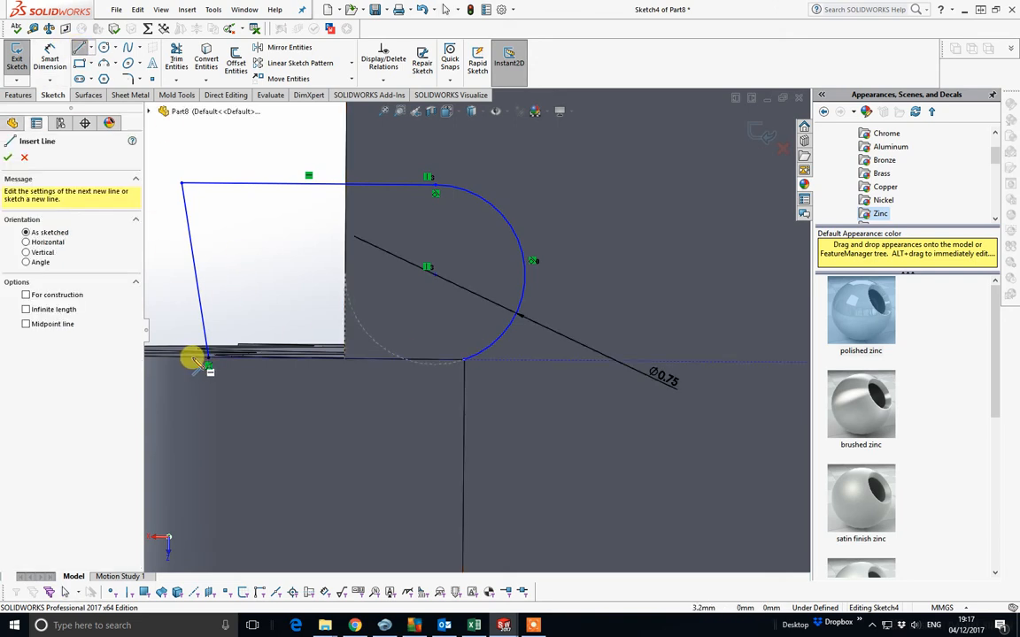
{"action": "left_click", "coordinate": [193, 360]}
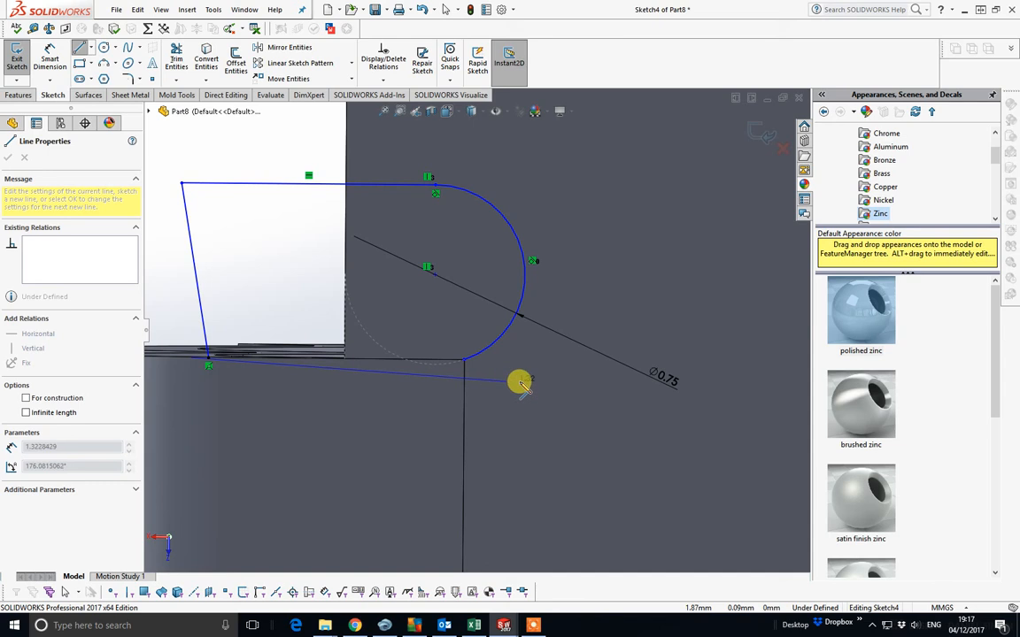
{"action": "right_click", "coordinate": [564, 362]}
{"action": "left_click", "coordinate": [589, 369]}
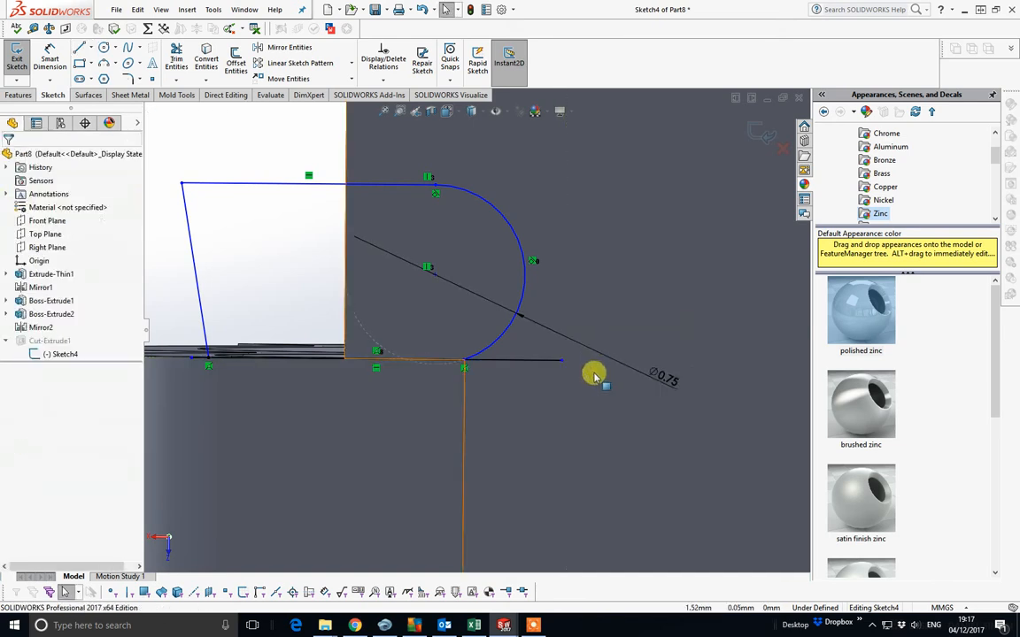
Make the notch profile's arc tangent to the horizontal line lying along the clip's end edge
{"action": "left_click", "coordinate": [486, 352]}
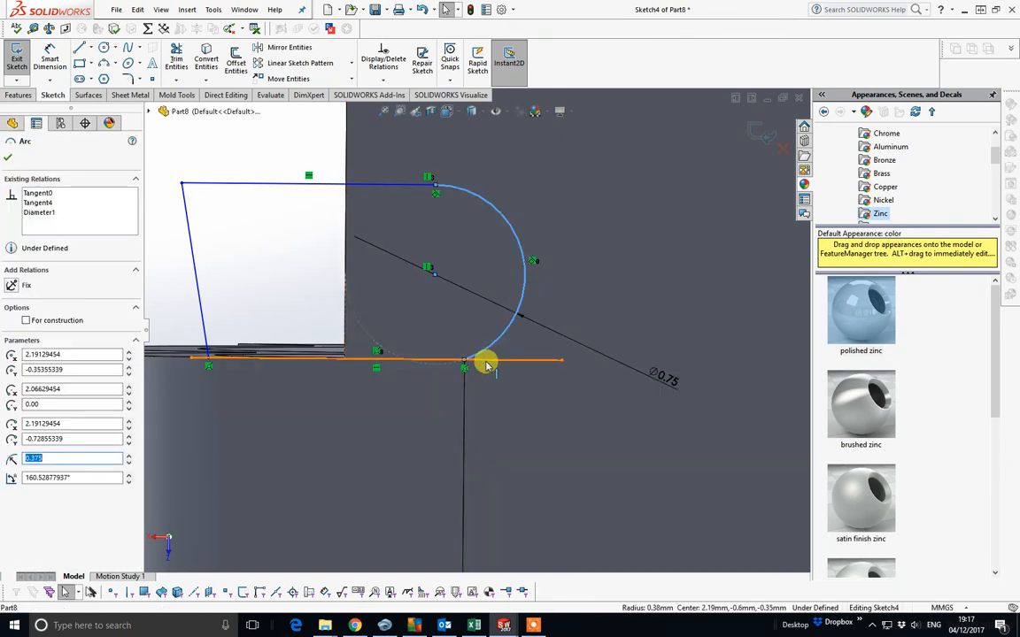
{"action": "left_click", "coordinate": [485, 360], "text": "ctrl"}
{"action": "left_click", "coordinate": [521, 307]}
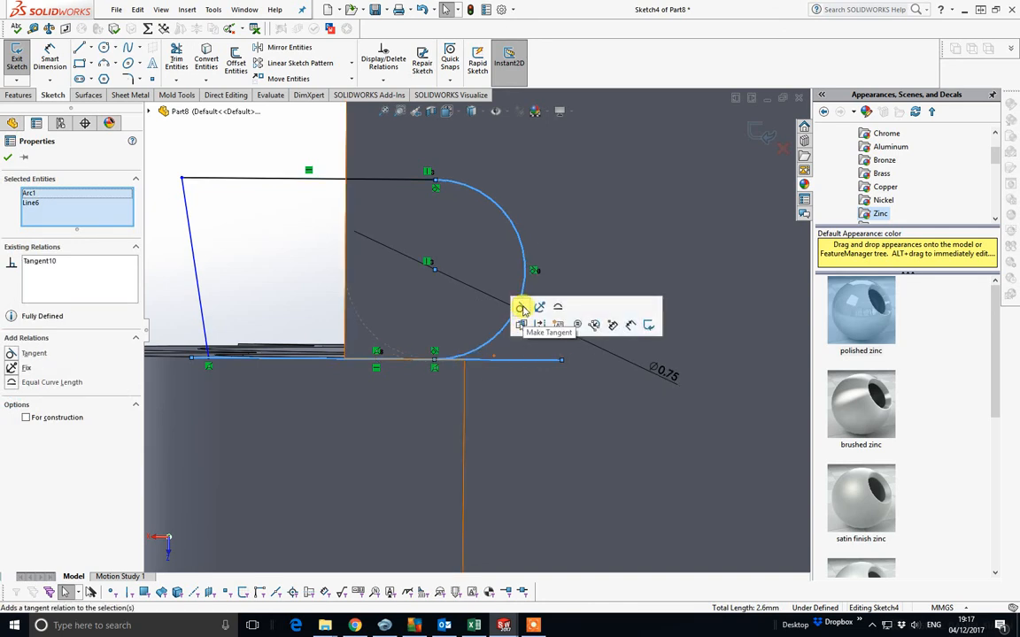
Trim away the part of the horizontal line that extends beyond the arc's tangent point
{"action": "left_click", "coordinate": [176, 58]}
{"action": "left_click_drag", "start_coordinate": [535, 340], "coordinate": [517, 400]}
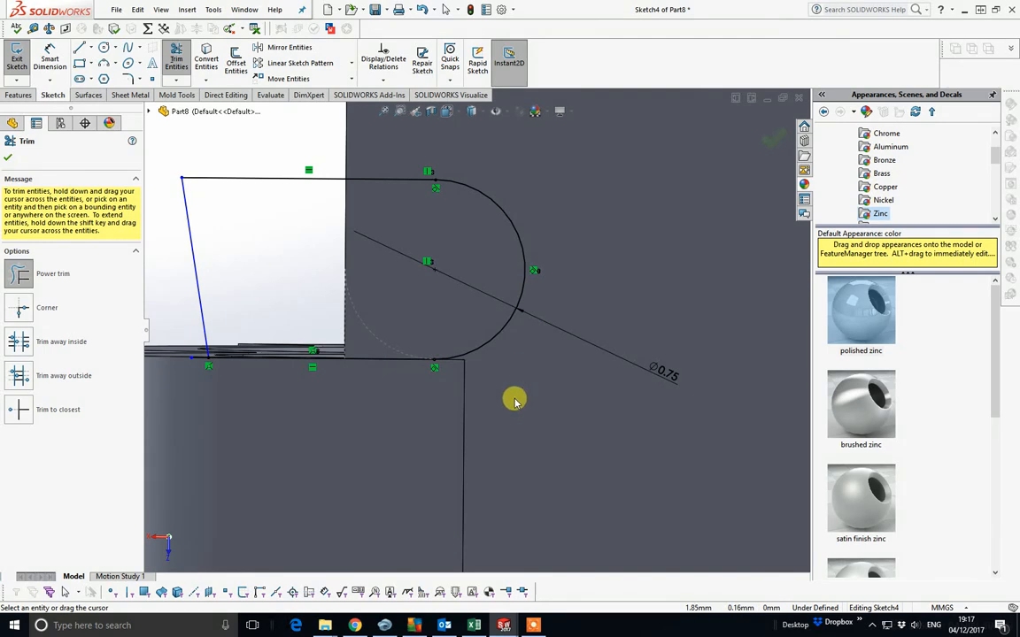
{"action": "scroll", "coordinate": [228, 323], "scroll_direction": "down", "scroll_amount": 4}
{"action": "scroll", "coordinate": [229, 322], "scroll_direction": "up", "scroll_amount": 2}
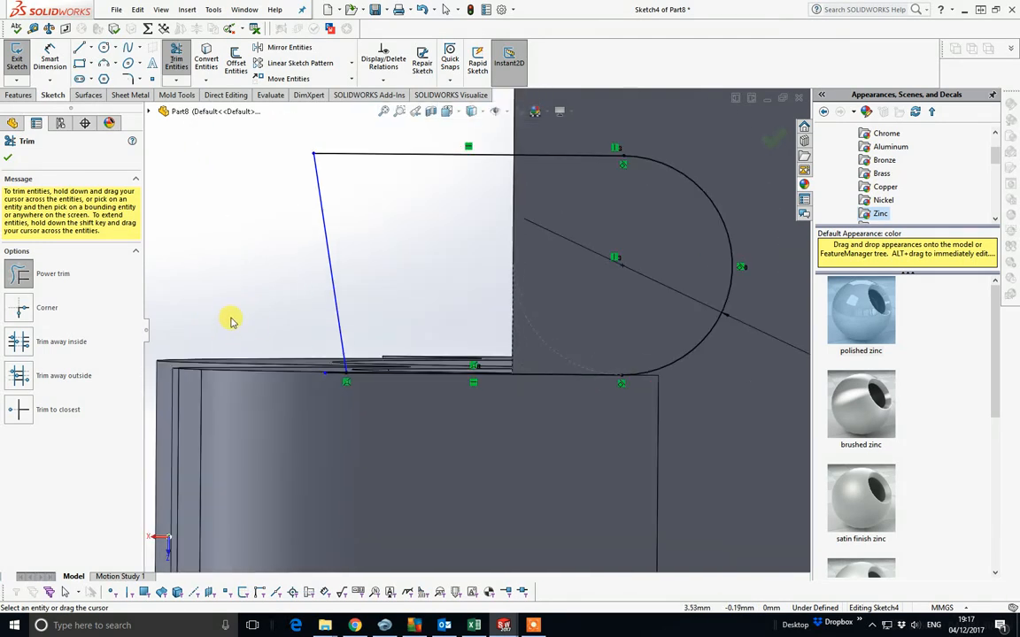
{"action": "key", "text": "Escape"}
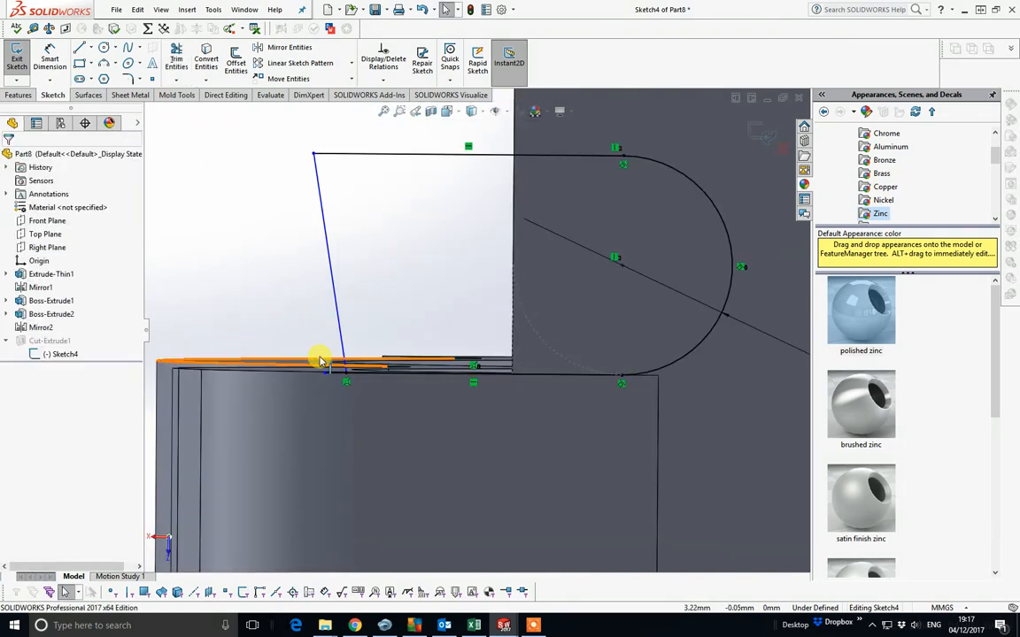
Close the notch profile by moving the slanted line's lower endpoint onto the horizontal line's free end, and exit the sketch to rebuild the cut
{"action": "left_click", "coordinate": [342, 371]}
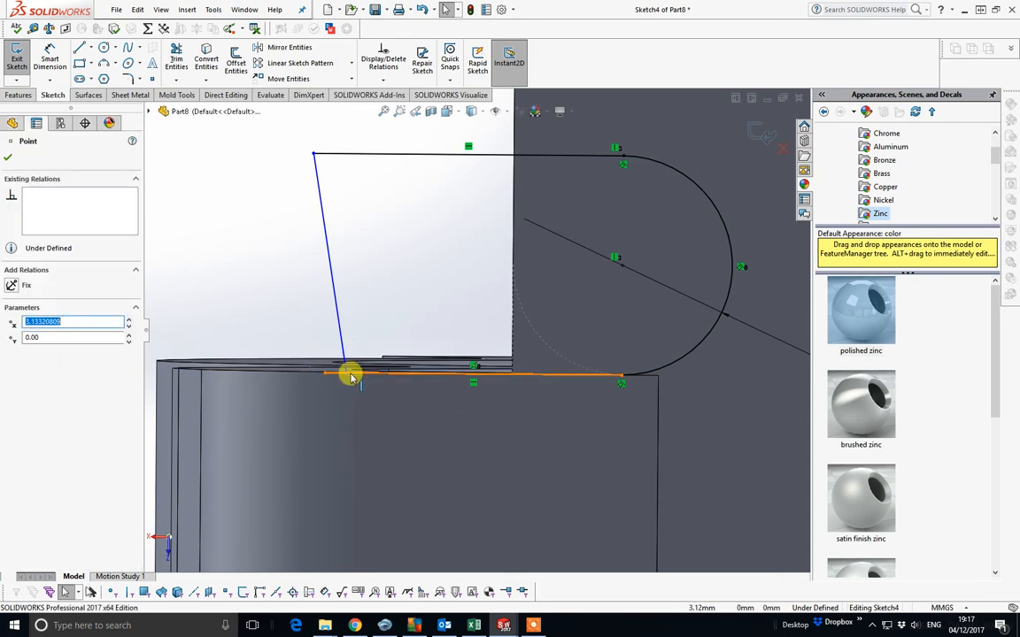
{"action": "left_click_drag", "start_coordinate": [346, 384], "coordinate": [325, 373]}
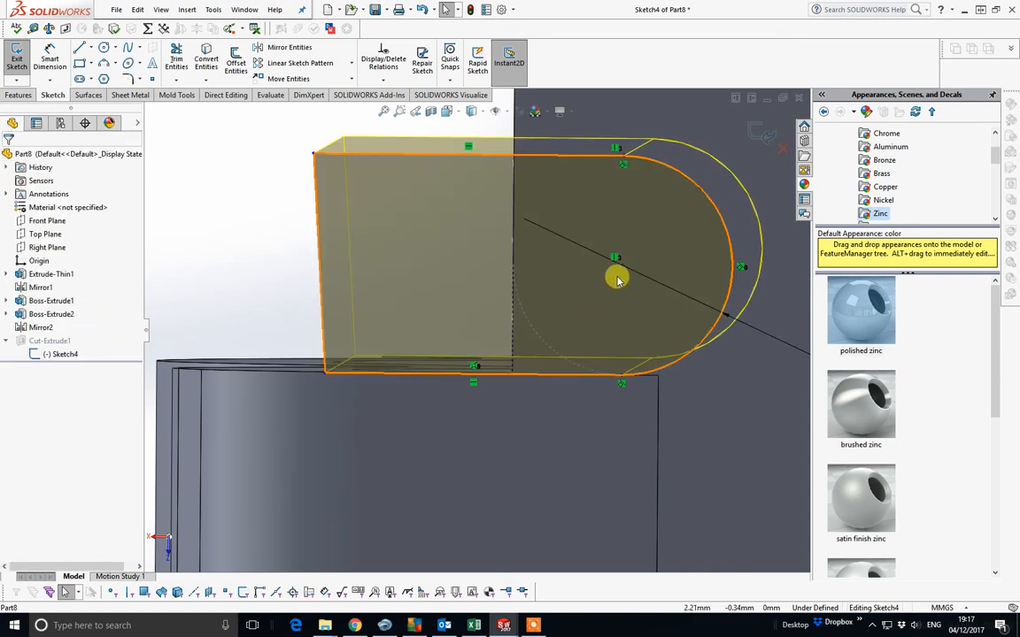
{"action": "scroll", "coordinate": [609, 276], "scroll_direction": "up", "scroll_amount": 2}
{"action": "mouse_move", "coordinate": [610, 276]}
{"action": "middle_mouse_down"}
{"action": "mouse_move", "coordinate": [603, 251]}
{"action": "mouse_move", "coordinate": [599, 267]}
{"action": "middle_mouse_up"}
{"action": "left_click", "coordinate": [756, 131]}
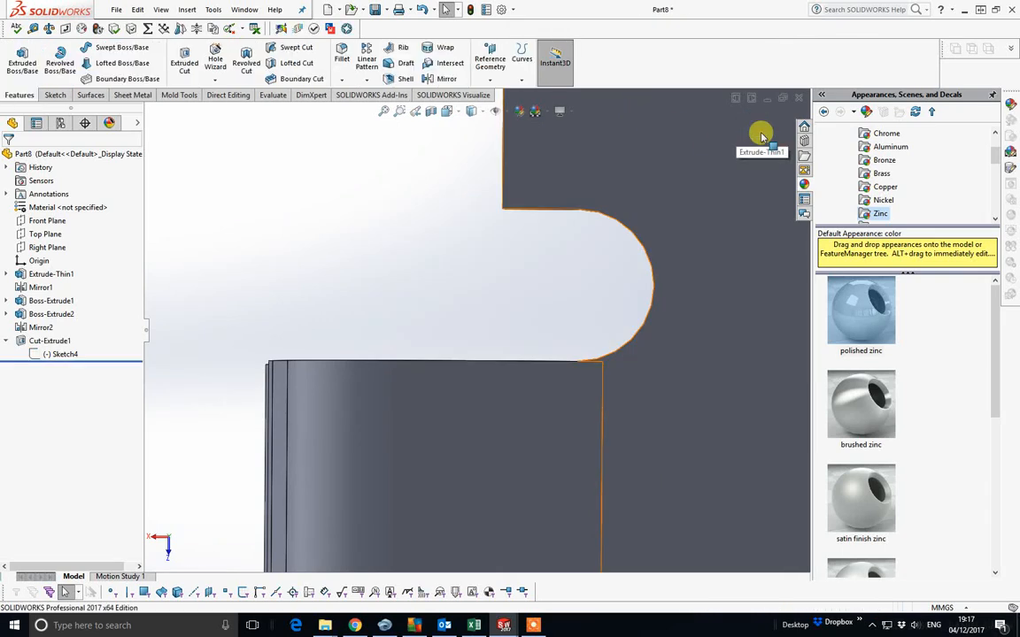
Mirror the Cut-Extrude1 relief notch about the Right Plane to the other side of the base tab
{"action": "middle_click_drag", "start_coordinate": [333, 512], "coordinate": [285, 113]}
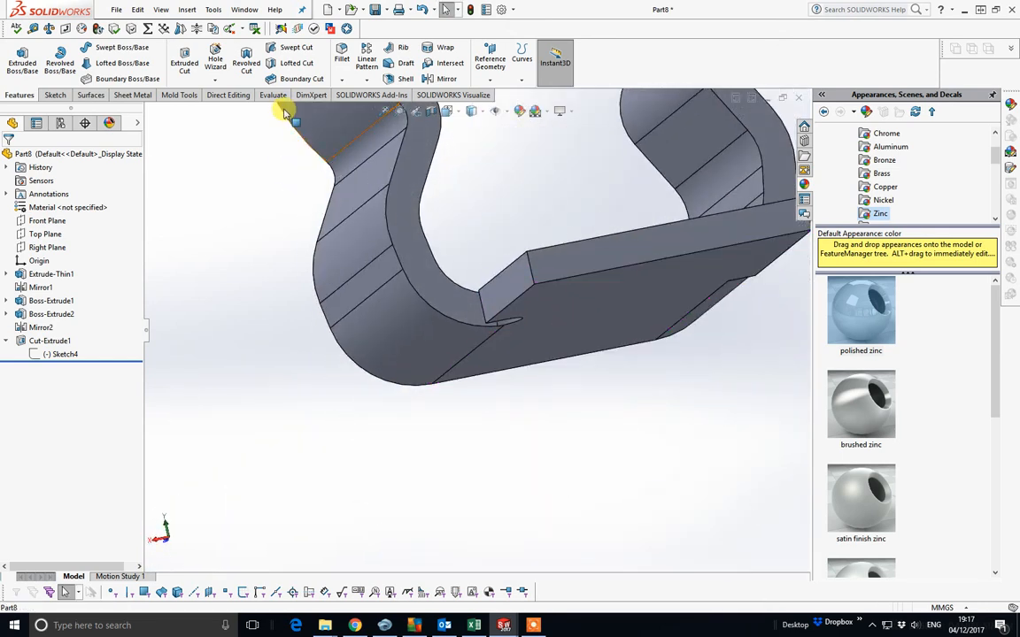
{"action": "left_click", "coordinate": [447, 78]}
{"action": "mouse_move", "coordinate": [464, 199]}
{"action": "middle_mouse_down"}
{"action": "mouse_move", "coordinate": [464, 246]}
{"action": "mouse_move", "coordinate": [462, 221]}
{"action": "middle_mouse_up"}
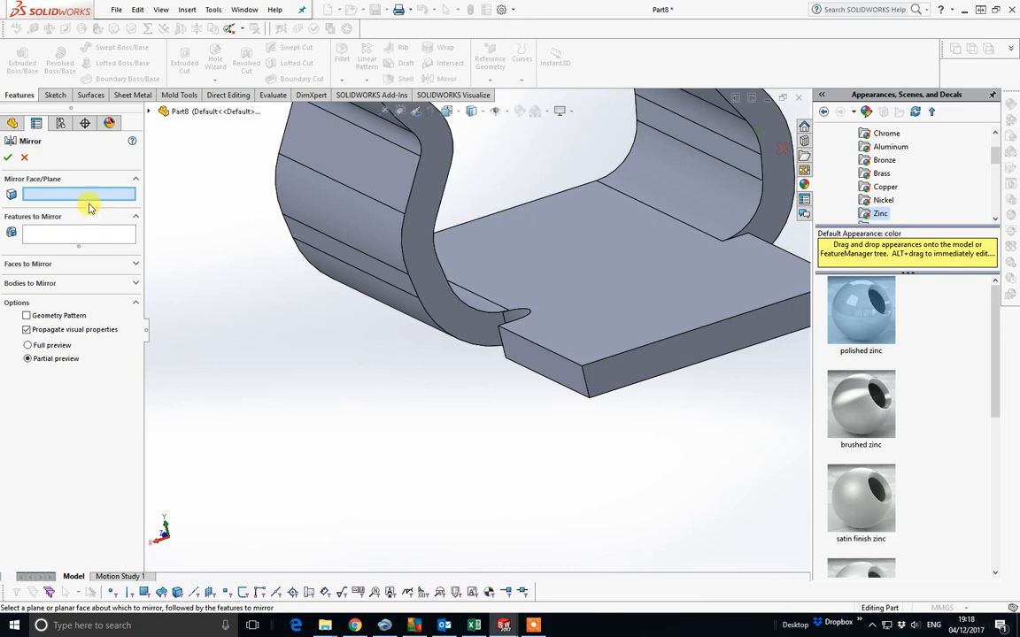
{"action": "left_click", "coordinate": [152, 112]}
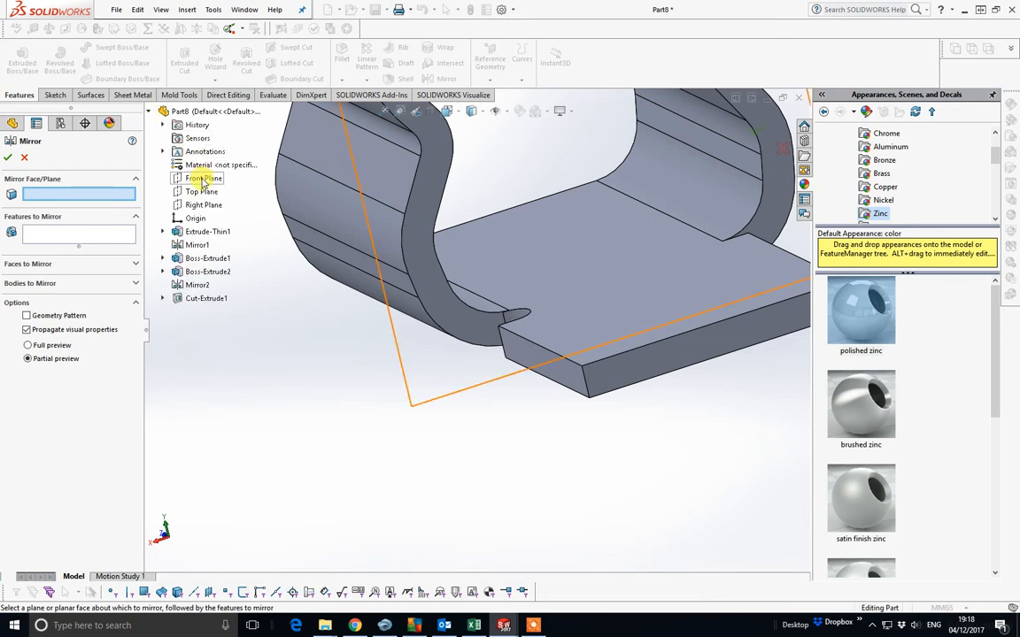
{"action": "left_click", "coordinate": [210, 205]}
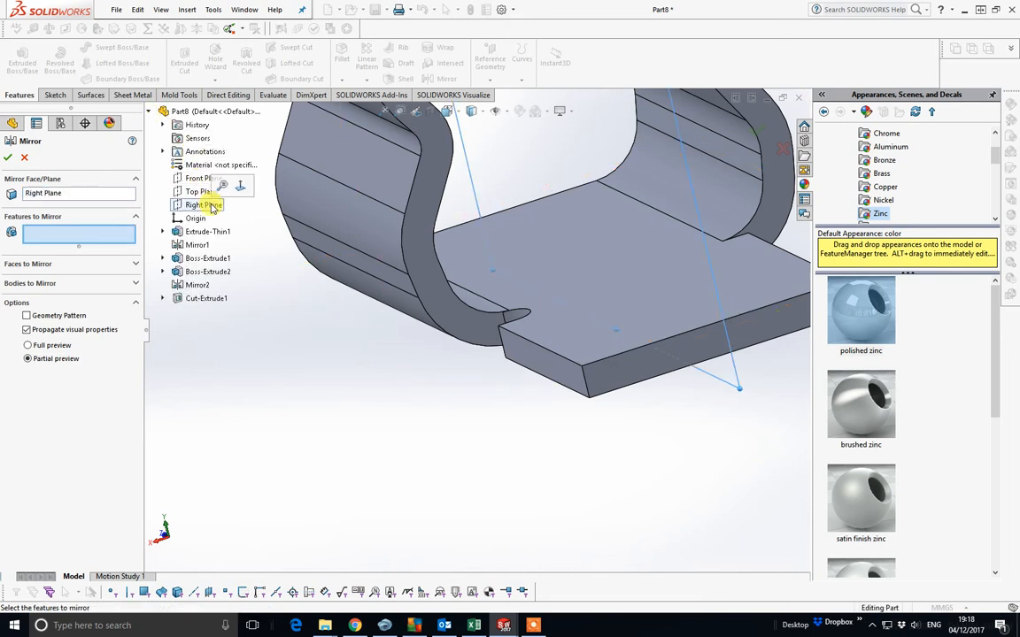
{"action": "left_click", "coordinate": [207, 299]}
{"action": "key", "text": "Return"}
Examine the relief notches, rounded edges and overall shape of the clip from several angles
{"action": "scroll", "coordinate": [639, 367], "scroll_direction": "up", "scroll_amount": 3}
{"action": "middle_click_drag", "start_coordinate": [562, 271], "coordinate": [622, 366]}
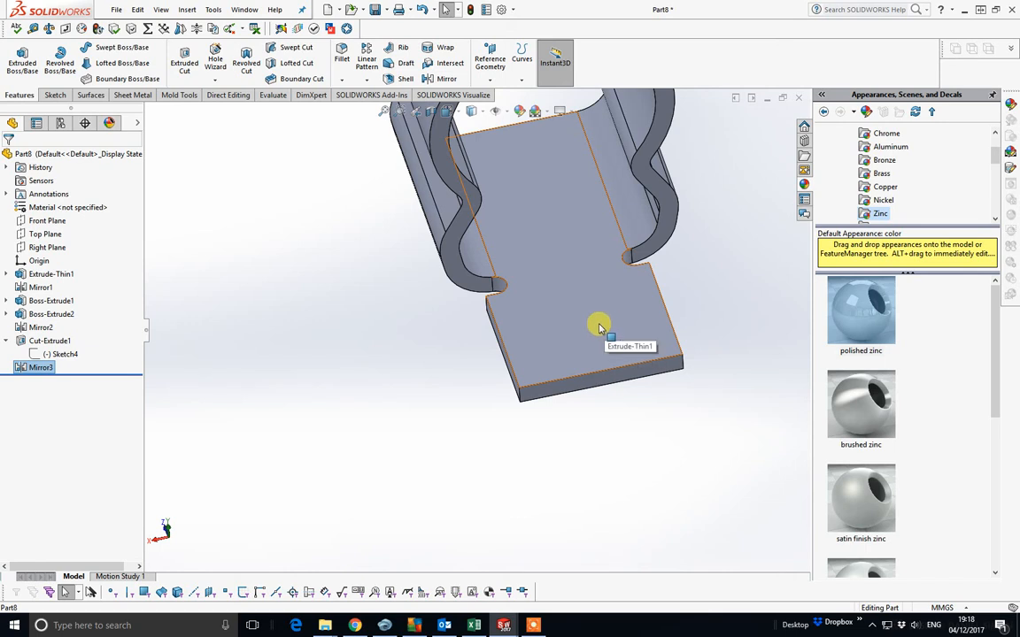
{"action": "middle_click_drag", "start_coordinate": [598, 329], "coordinate": [507, 155]}
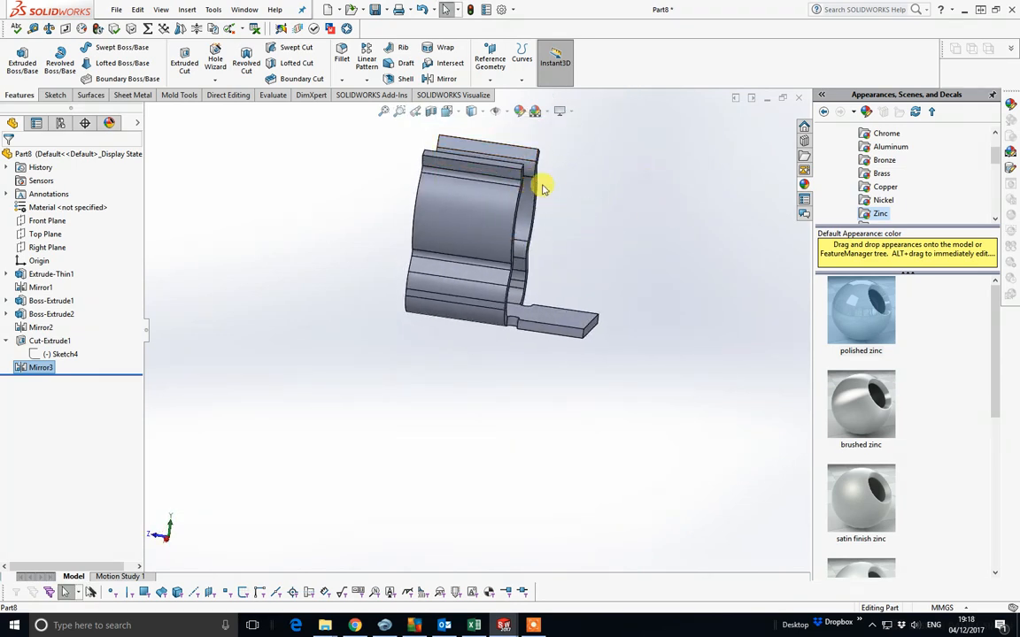
{"action": "middle_click_drag", "start_coordinate": [517, 202], "coordinate": [551, 309]}
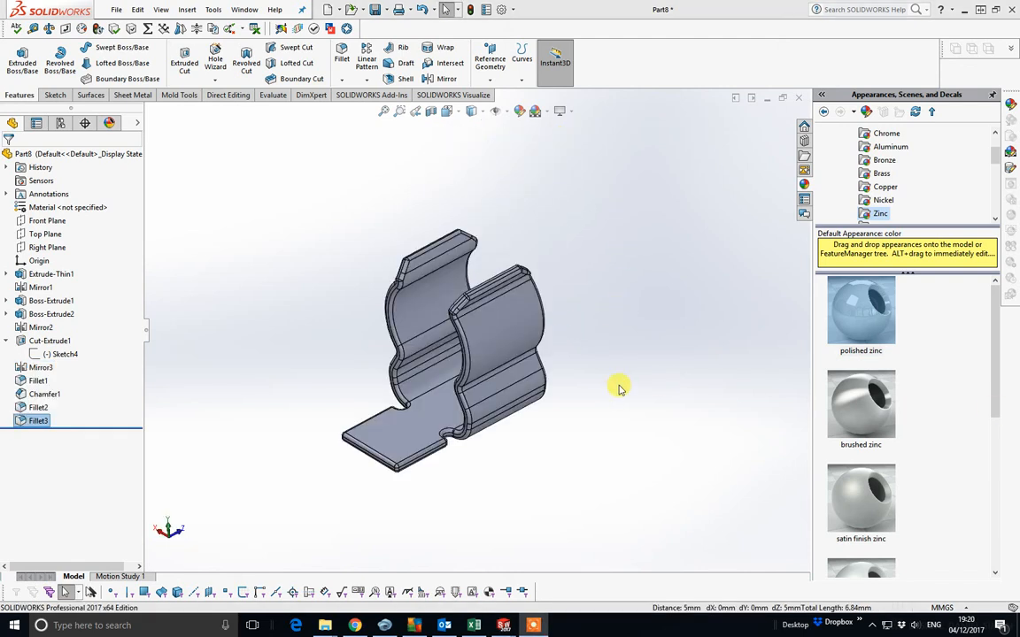
{"action": "middle_click_drag", "start_coordinate": [456, 417], "coordinate": [587, 550]}
{"action": "scroll", "coordinate": [453, 416], "scroll_direction": "down", "scroll_amount": 3}
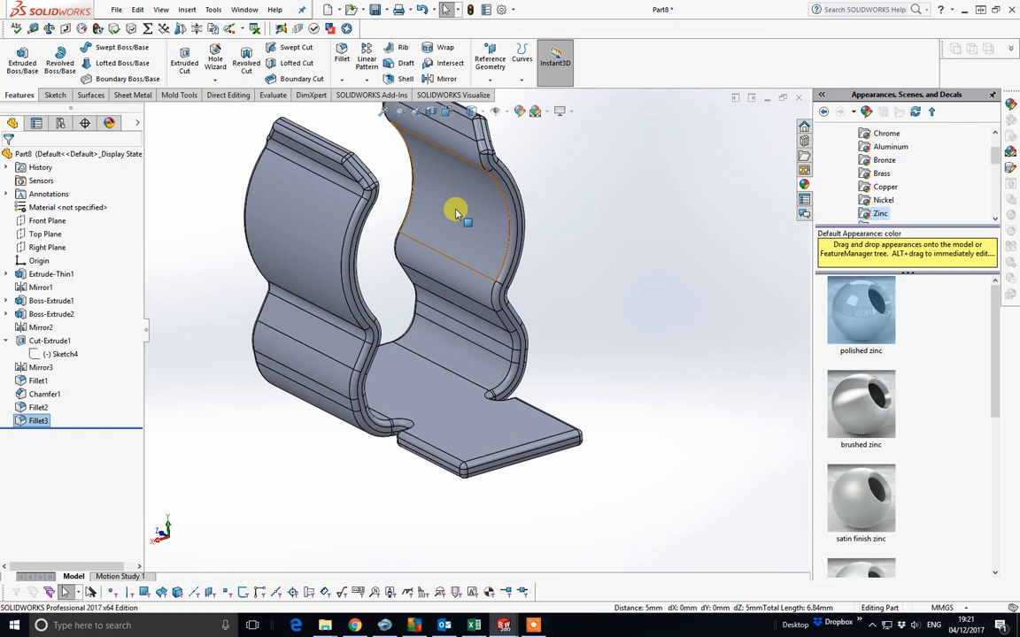
{"action": "scroll", "coordinate": [447, 228], "scroll_direction": "up", "scroll_amount": 3}
{"action": "middle_click_drag", "start_coordinate": [447, 229], "coordinate": [455, 273]}
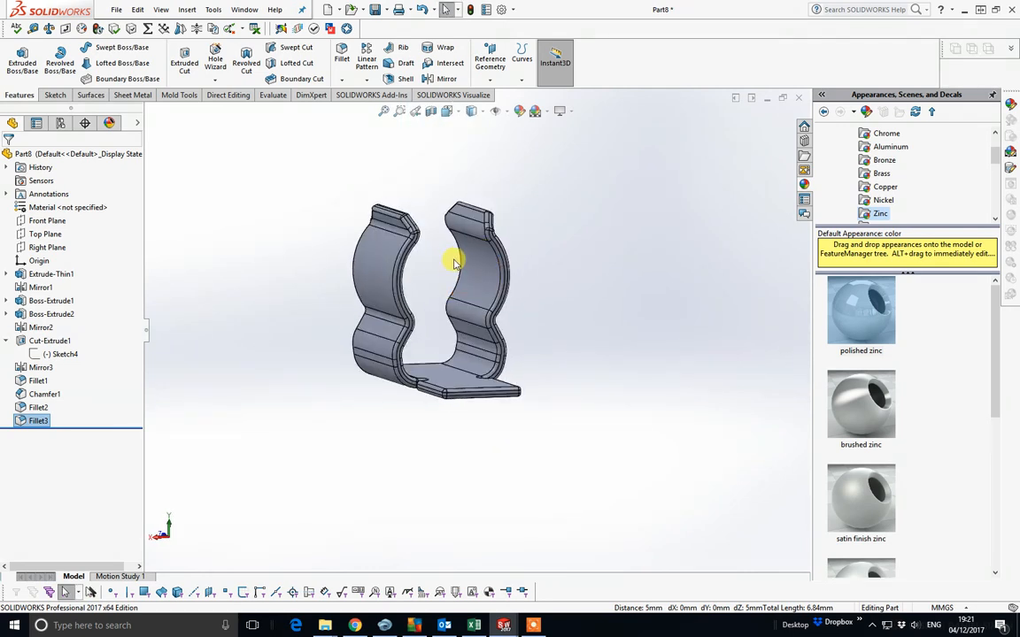